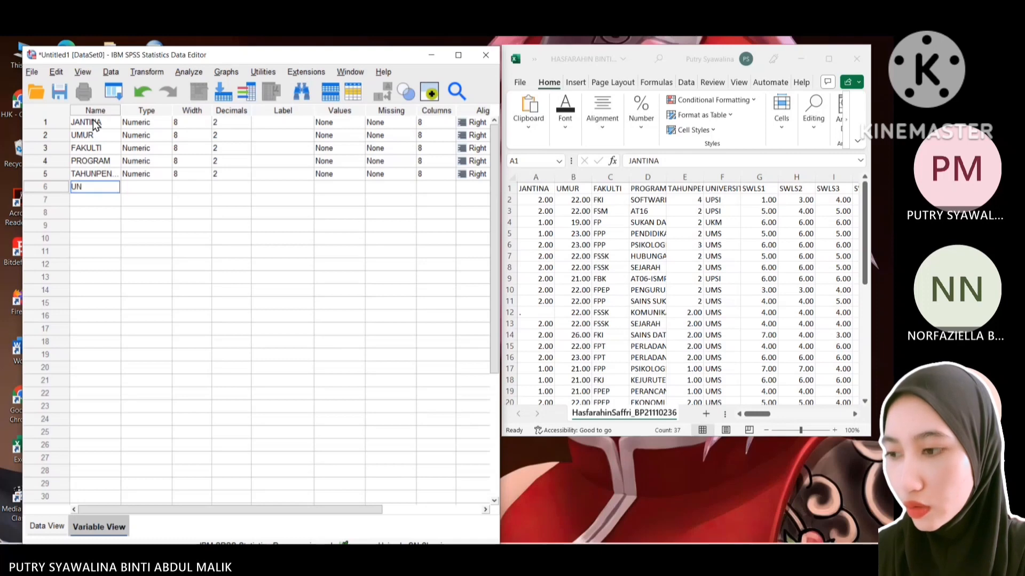
- Name the sixth variable UNIVERSITI and paste the remaining variable names, SWLS1 through STRES, into rows 7 to 37
text(ITI)
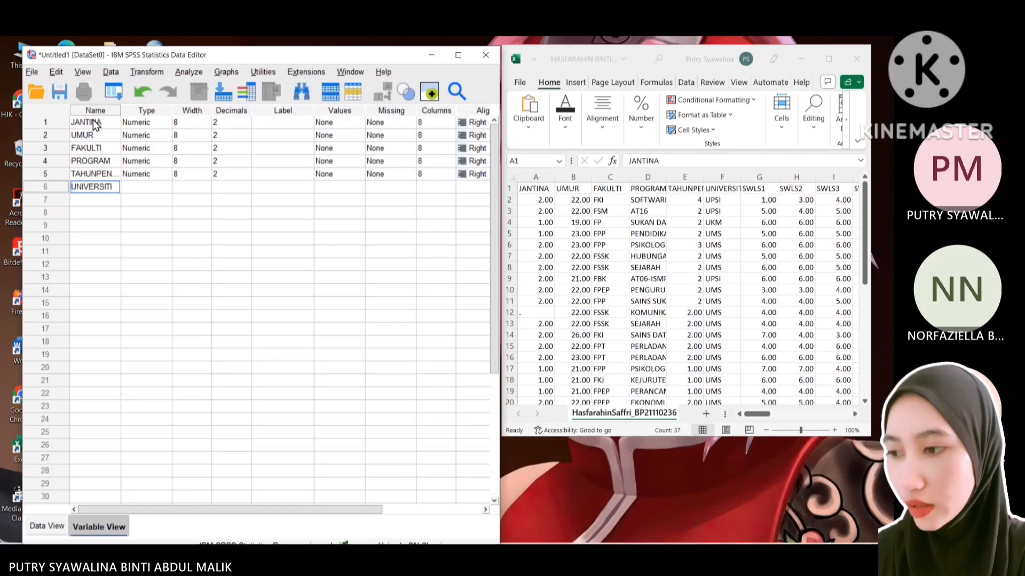
click(73, 197)
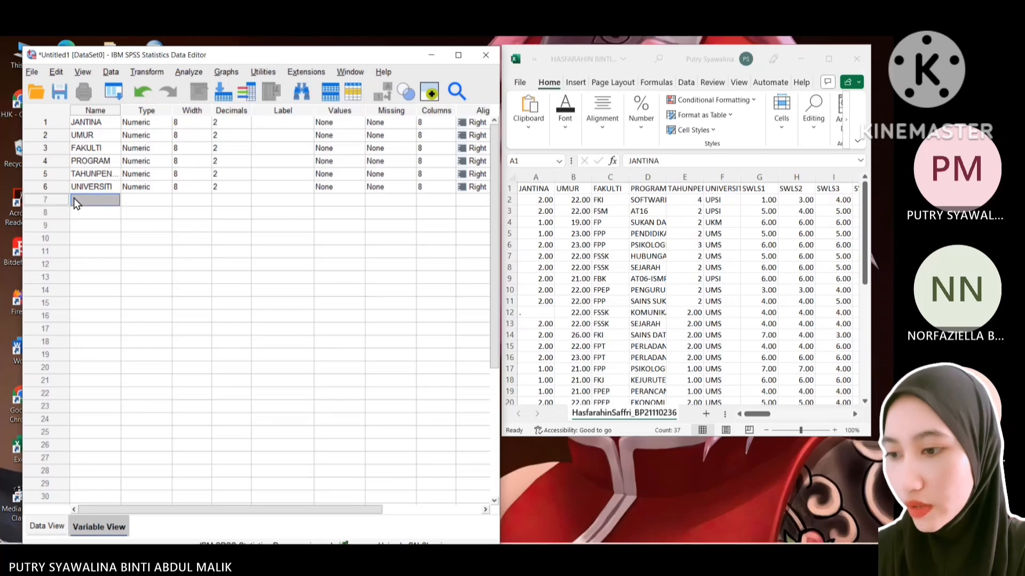
drag(74, 197, 114, 434)
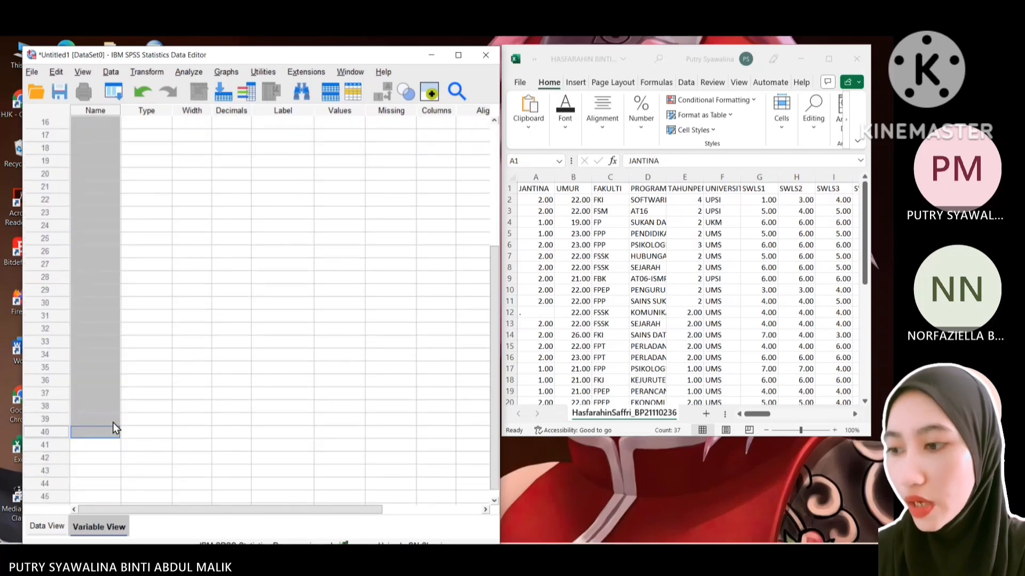
right_click(109, 309)
click(124, 337)
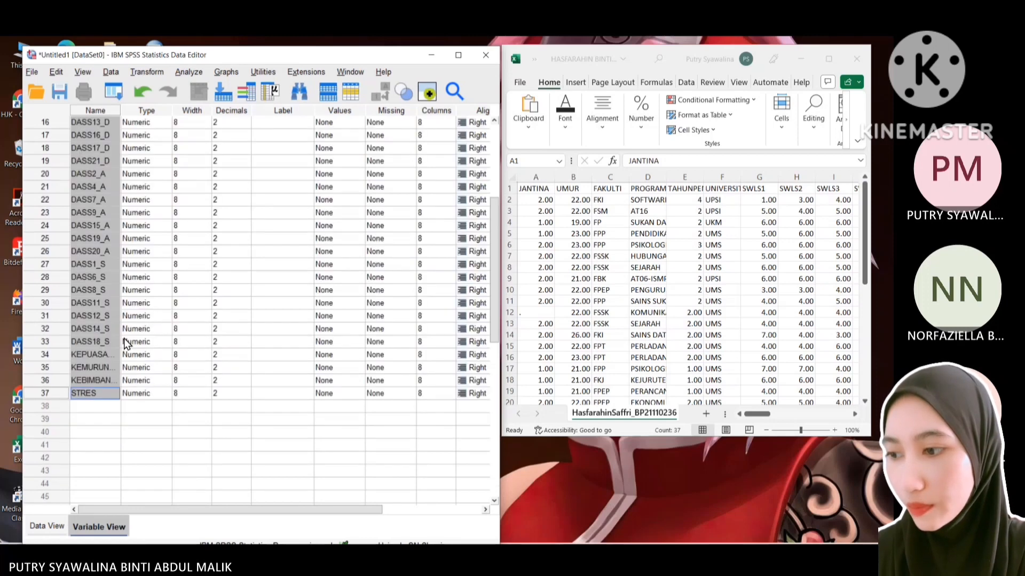
scroll(256, 352, down, 6)
scroll(256, 352, up, 11)
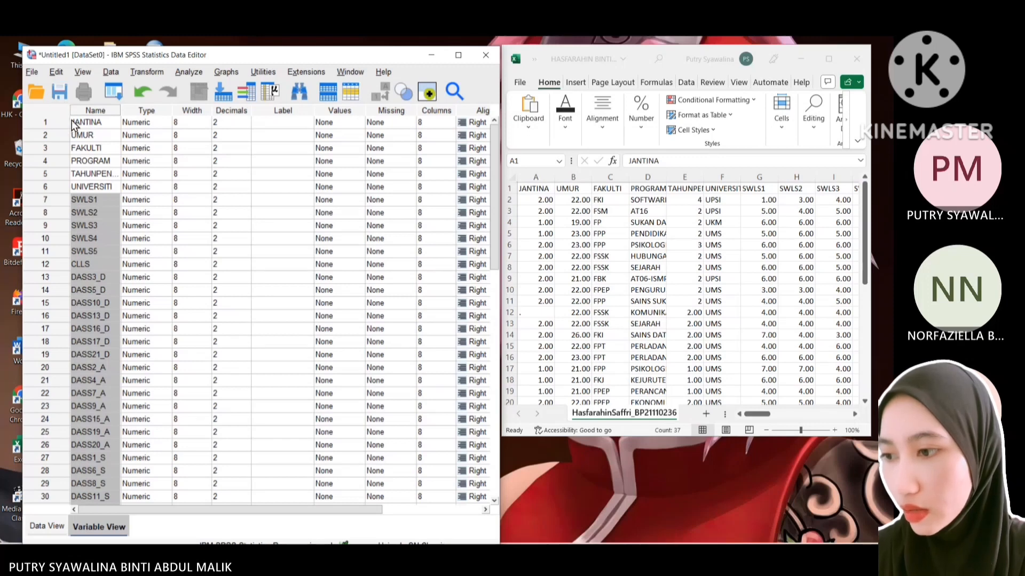
- Copy all variable names from JANTINA to STRES and check how they head the data columns
drag(77, 122, 94, 396)
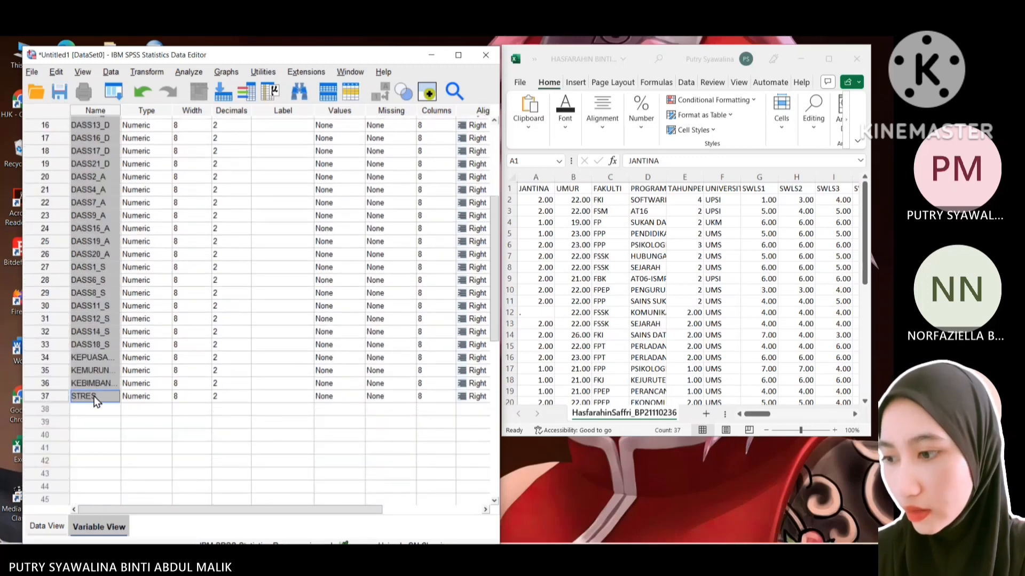
right_click(94, 396)
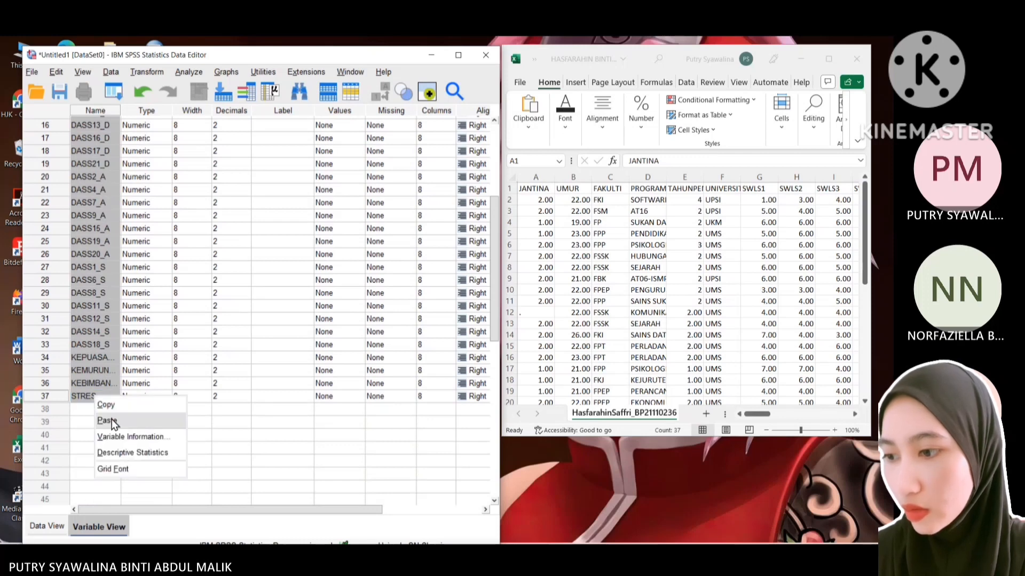
click(109, 404)
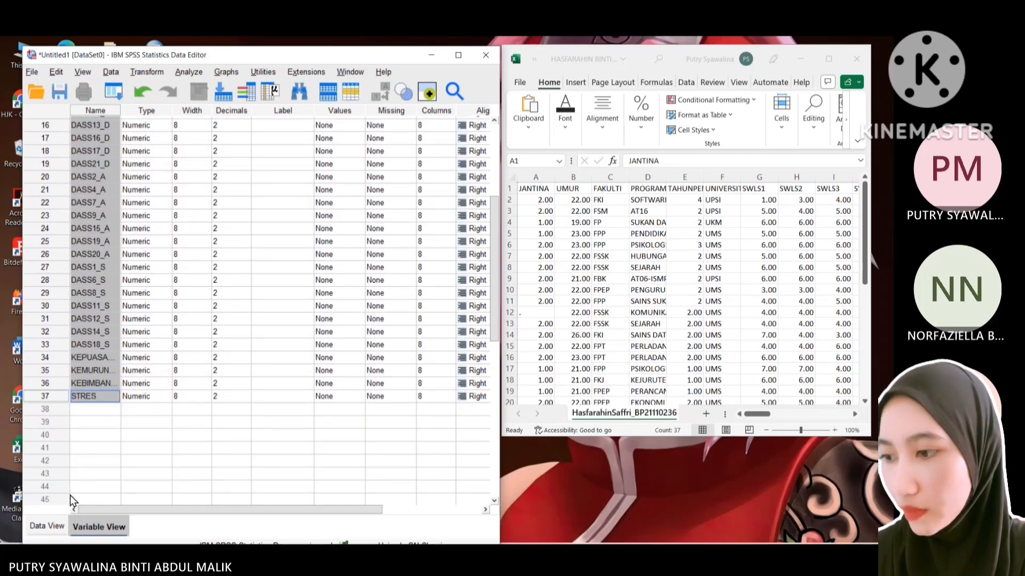
click(50, 530)
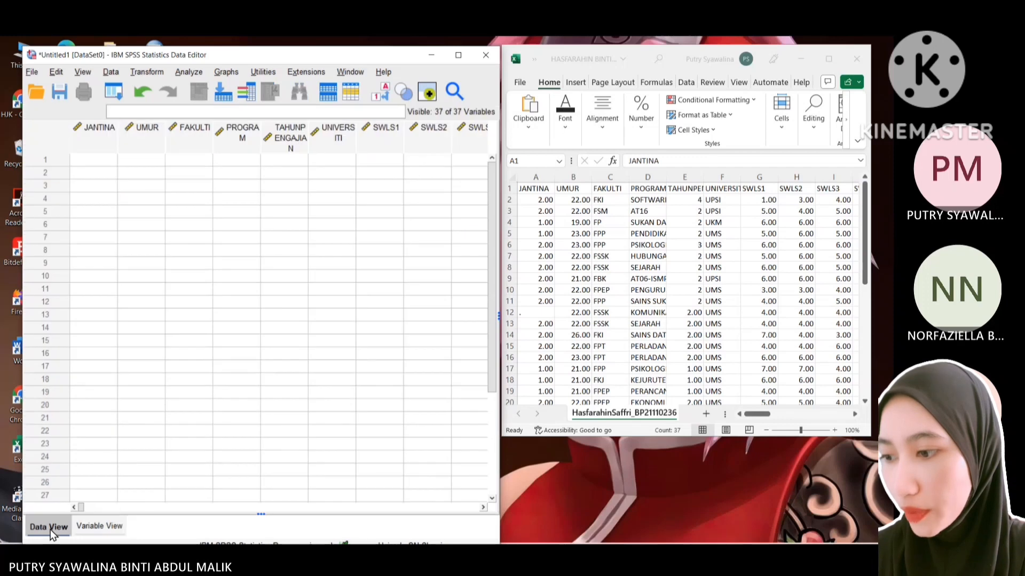
click(98, 527)
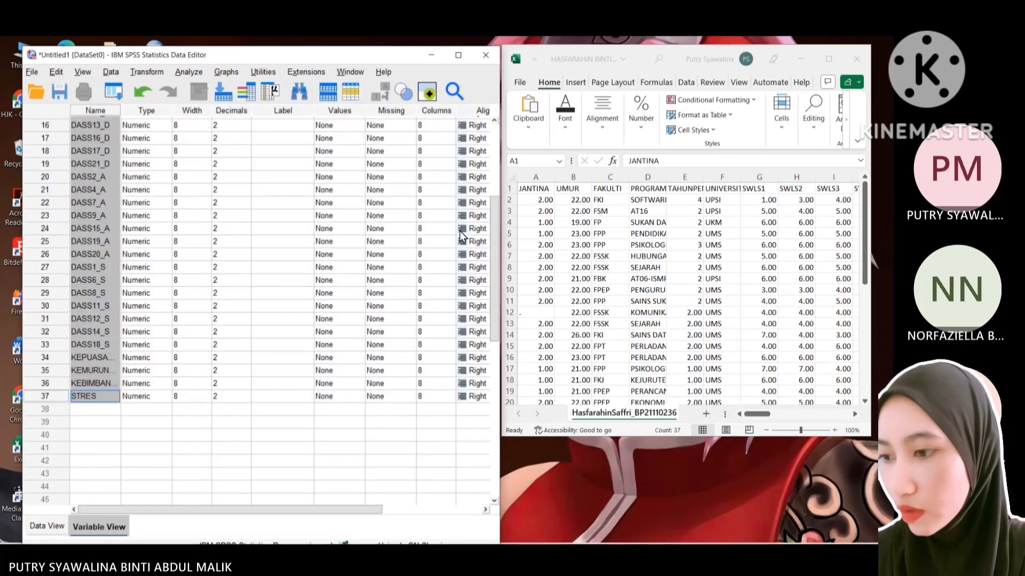
drag(494, 252, 497, 148)
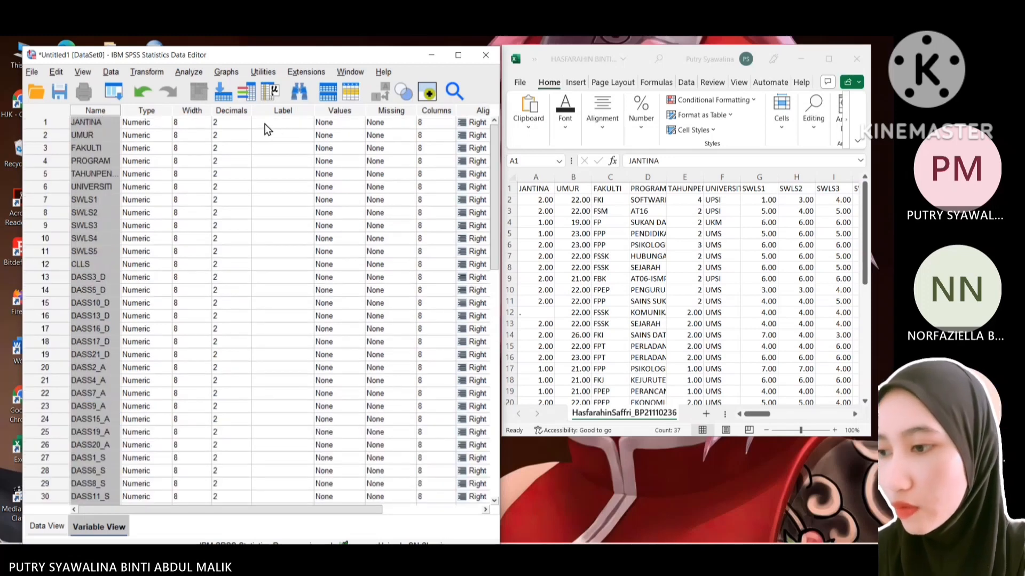
drag(265, 124, 296, 489)
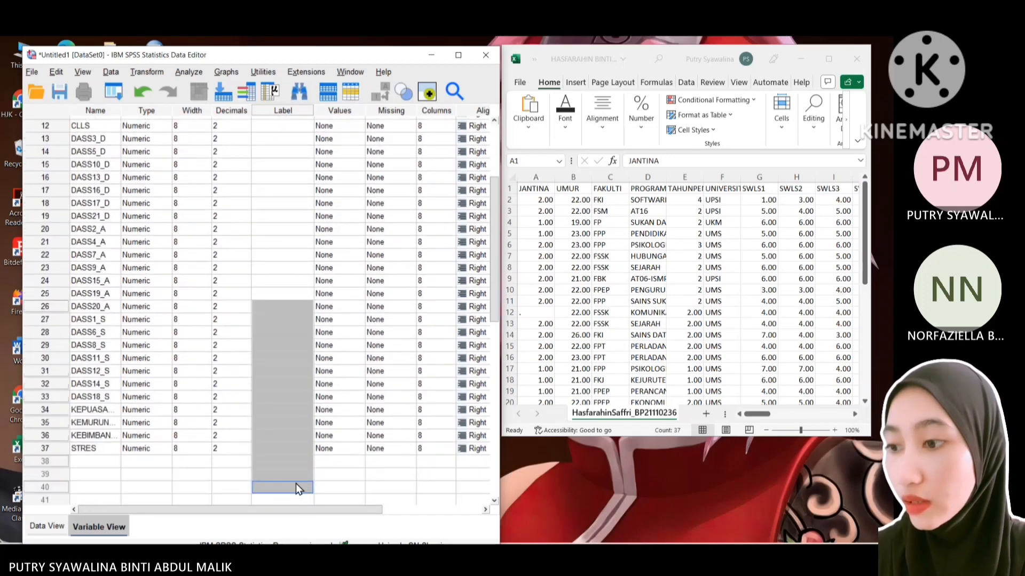
click(290, 450)
scroll(264, 281, up, 4)
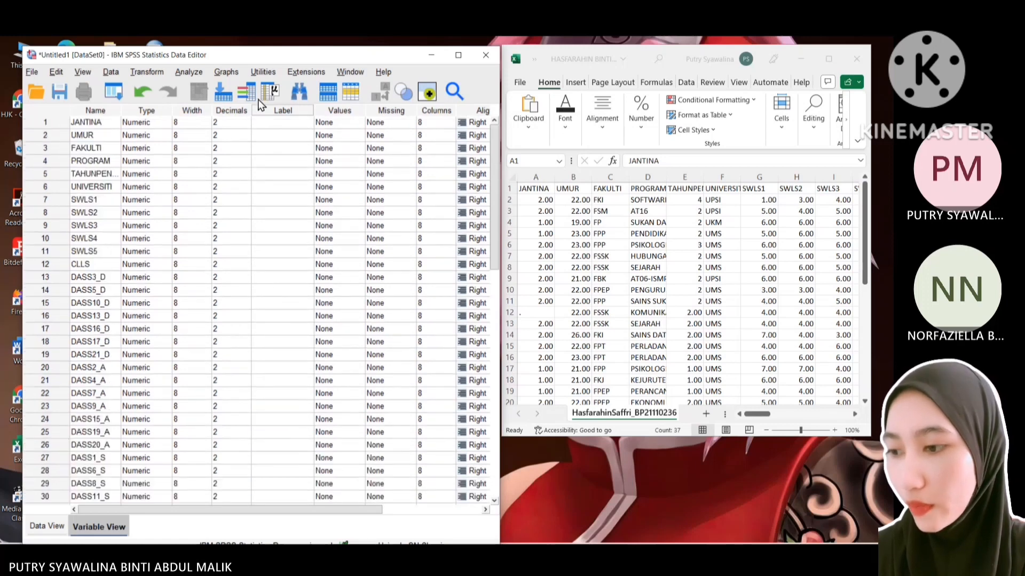
- Paste the copied variable names as the labels of all variables from JANTINA to STRES
drag(256, 128, 289, 459)
right_click(271, 360)
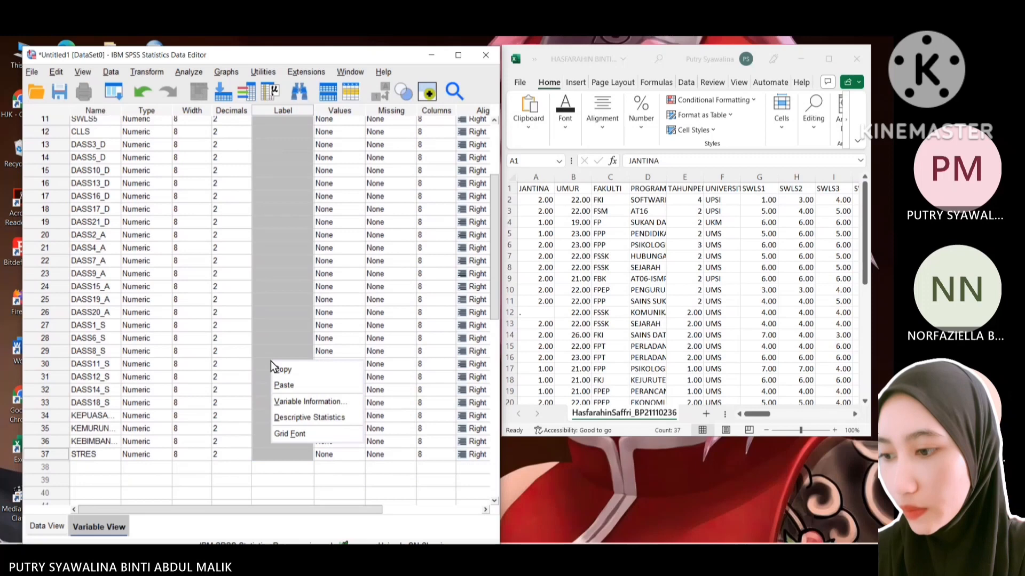
click(294, 392)
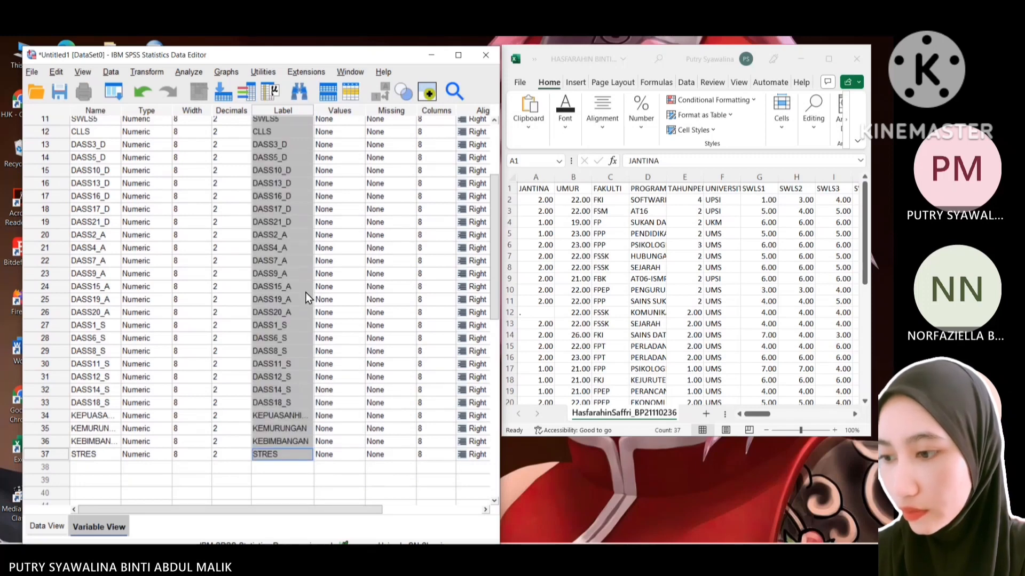
scroll(305, 283, down, 8)
scroll(306, 282, up, 11)
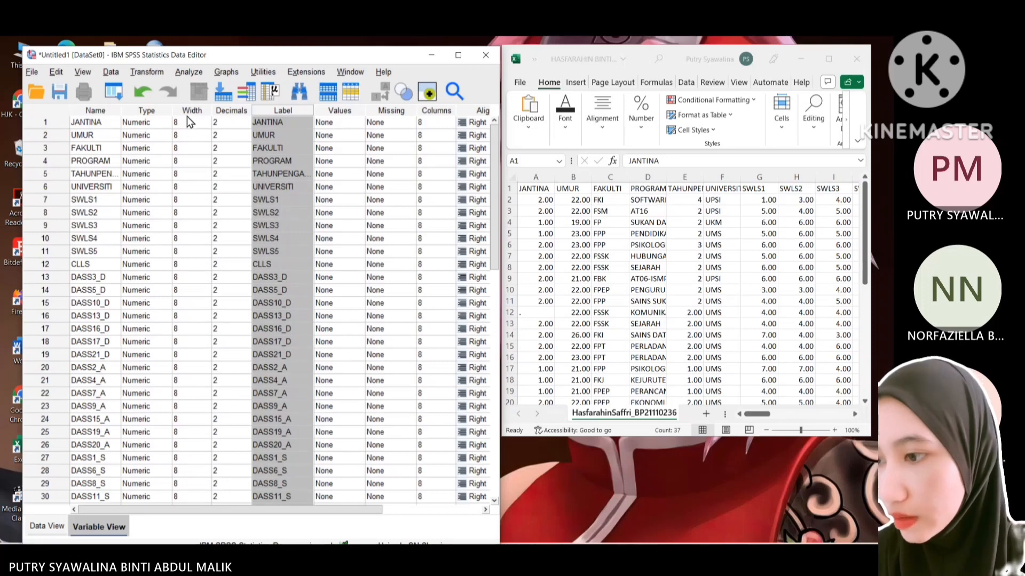
- Check the variable type settings of JANTINA and accept the Numeric type
click(145, 124)
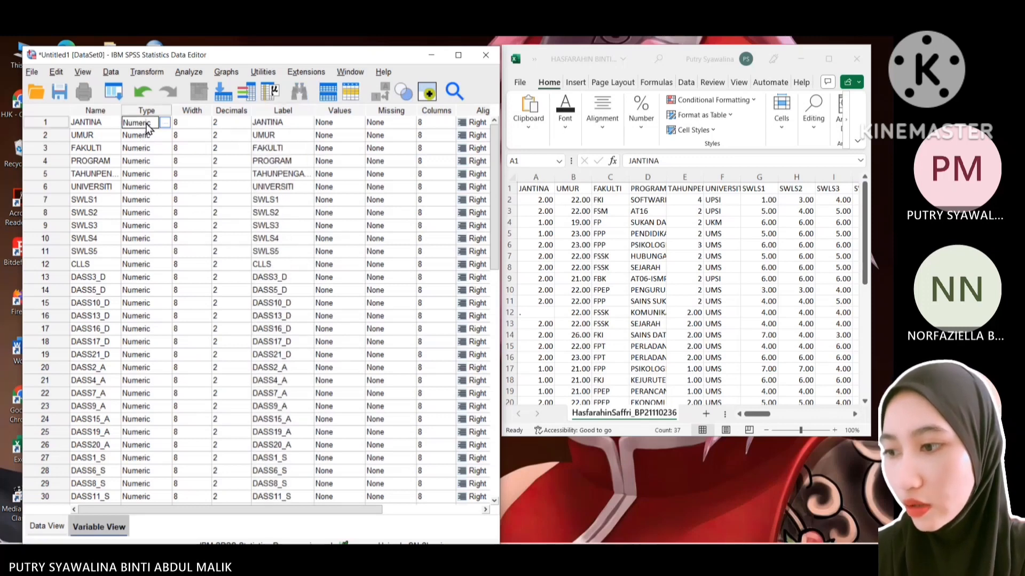
click(166, 124)
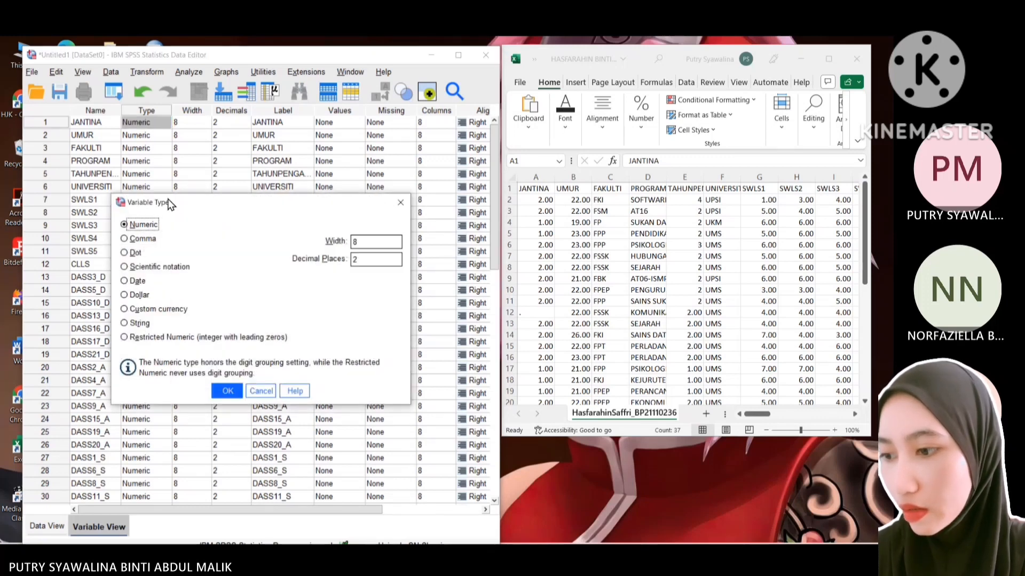
click(227, 391)
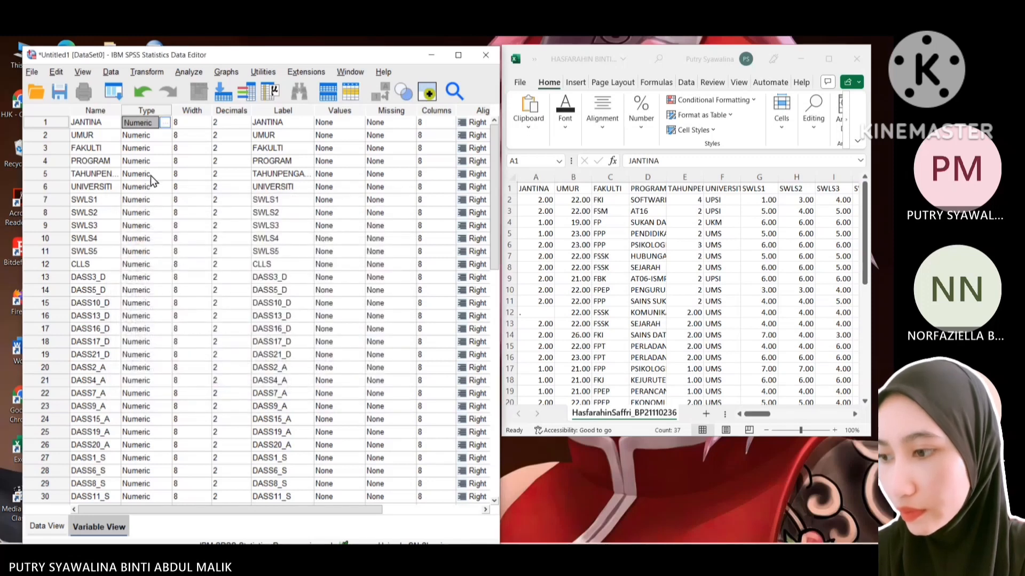
- Change the variable type of FAKULTI to String
click(145, 146)
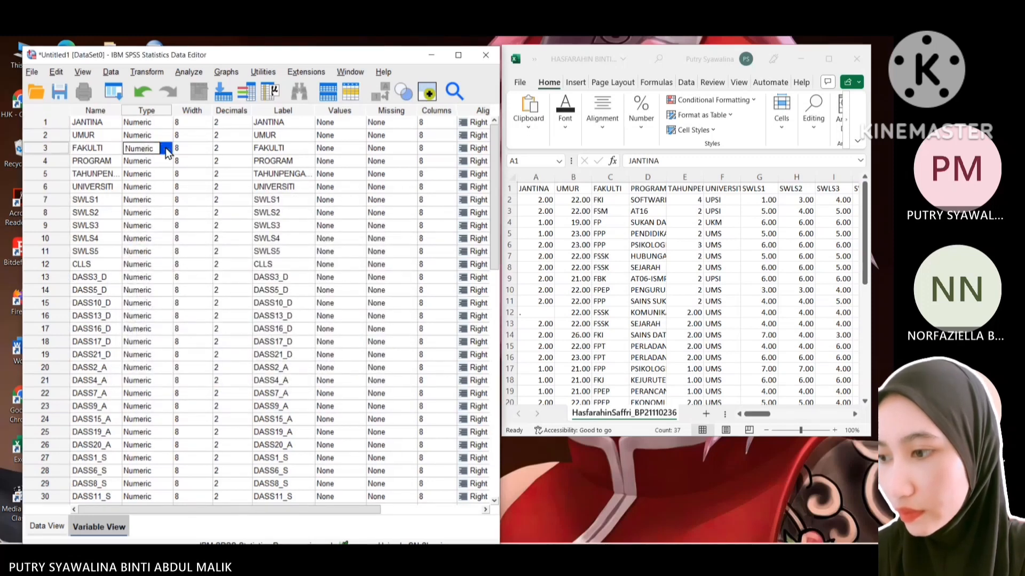
click(167, 148)
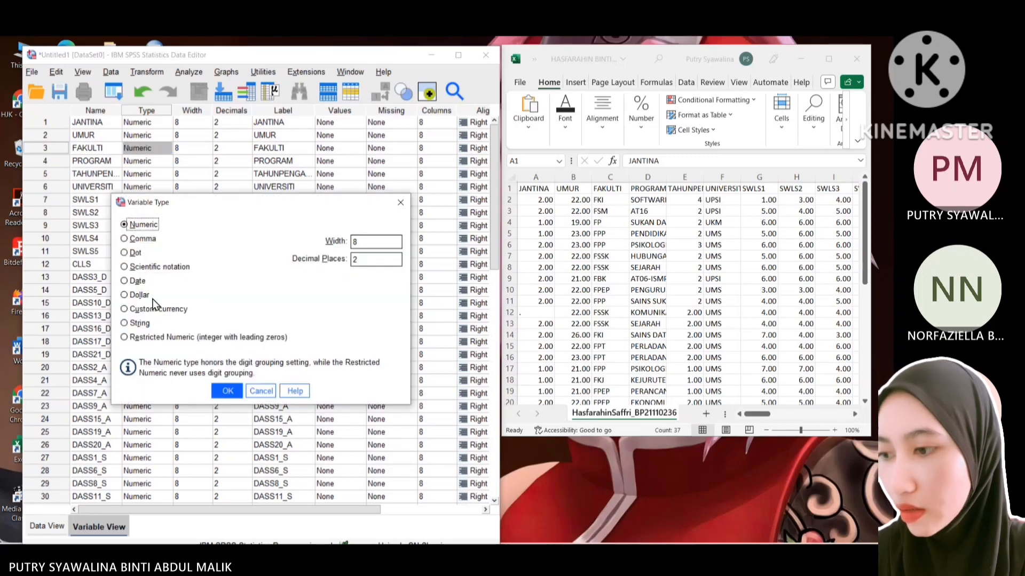
click(142, 326)
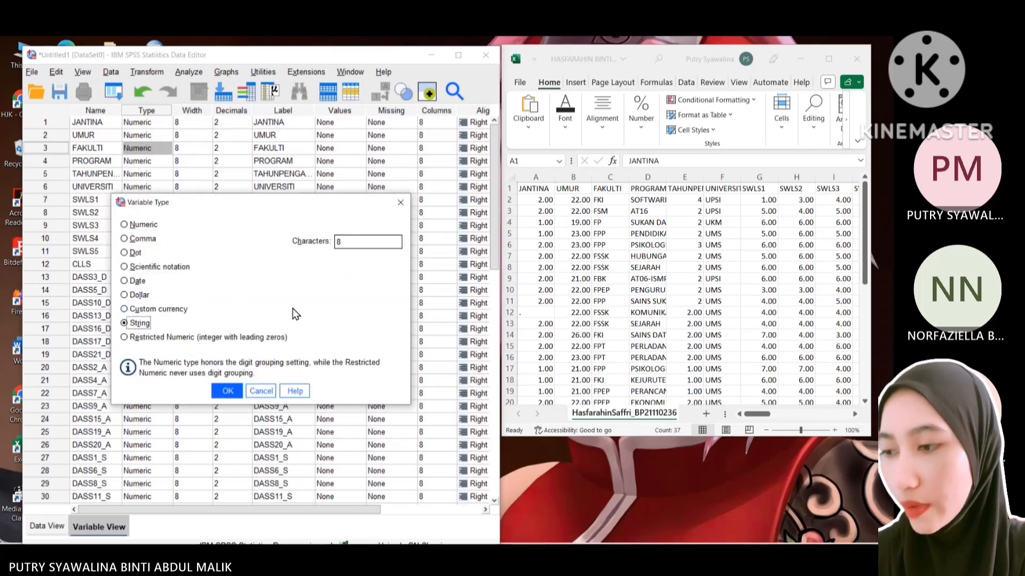
click(227, 392)
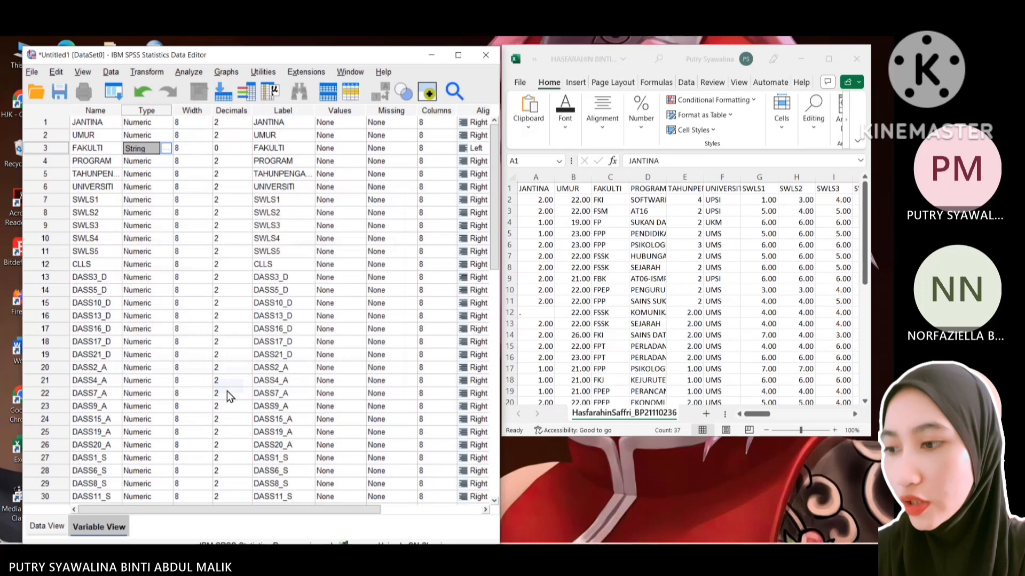
- Try to set the width of FAKULTI to 999999
click(195, 148)
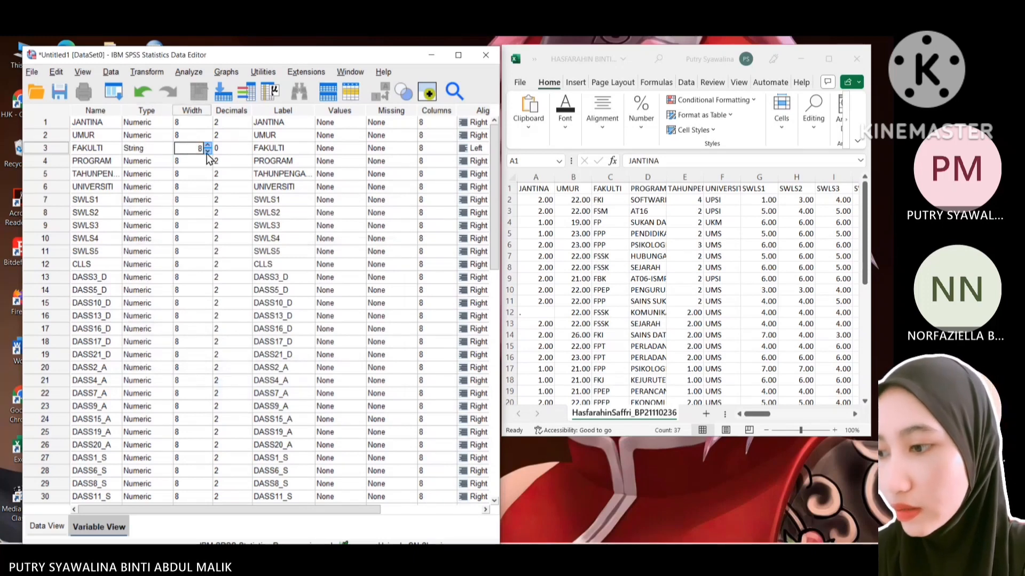
text(999999)
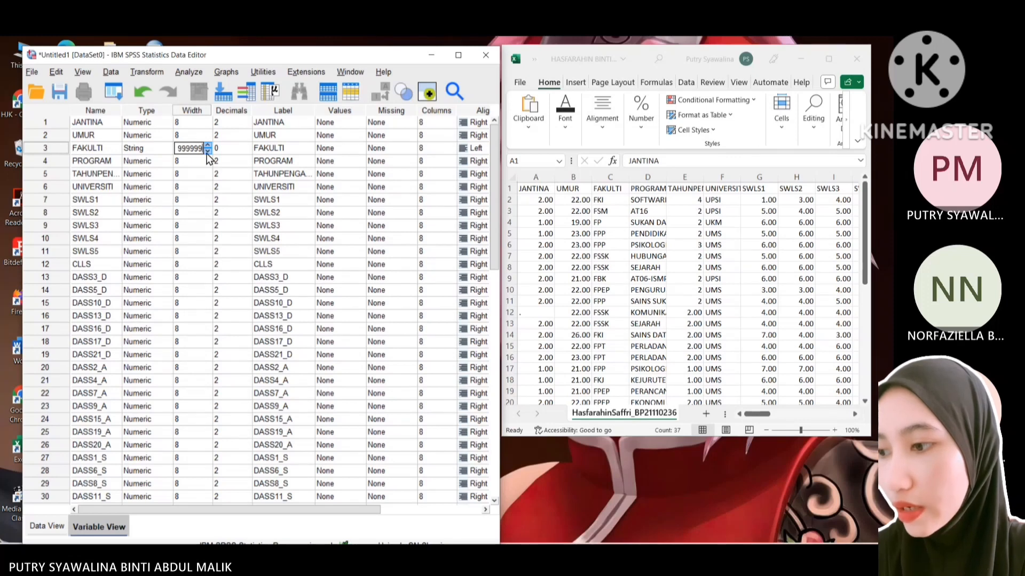
click(139, 162)
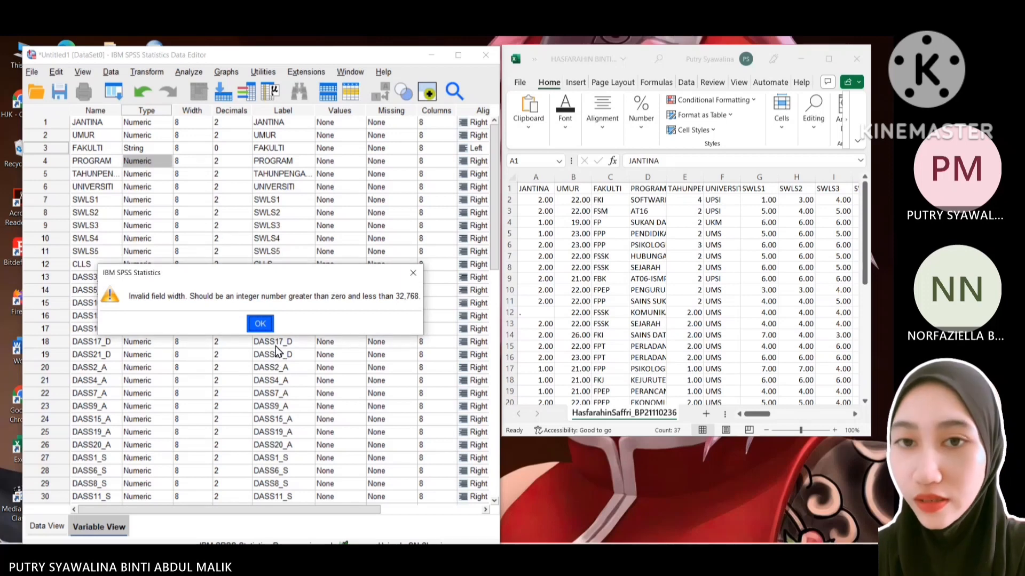
click(256, 324)
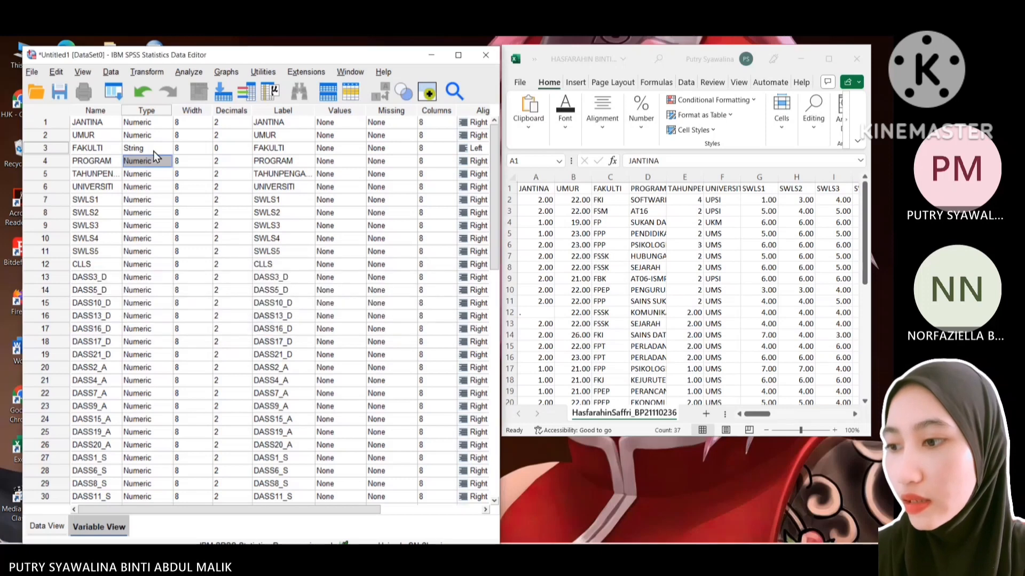
- Set the width of the FAKULTI variable to 999
click(188, 148)
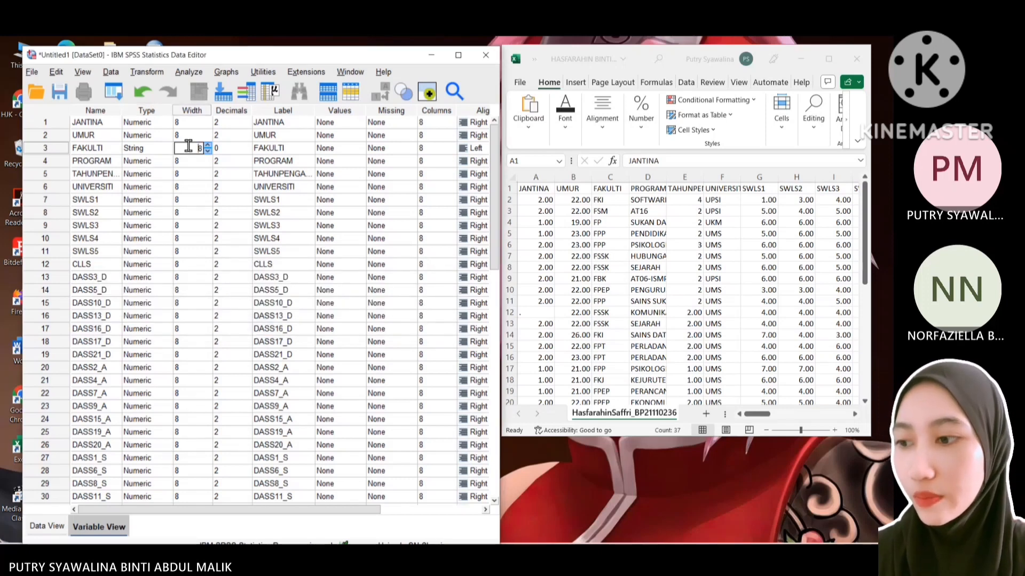
key(BackSpace)
text(99)
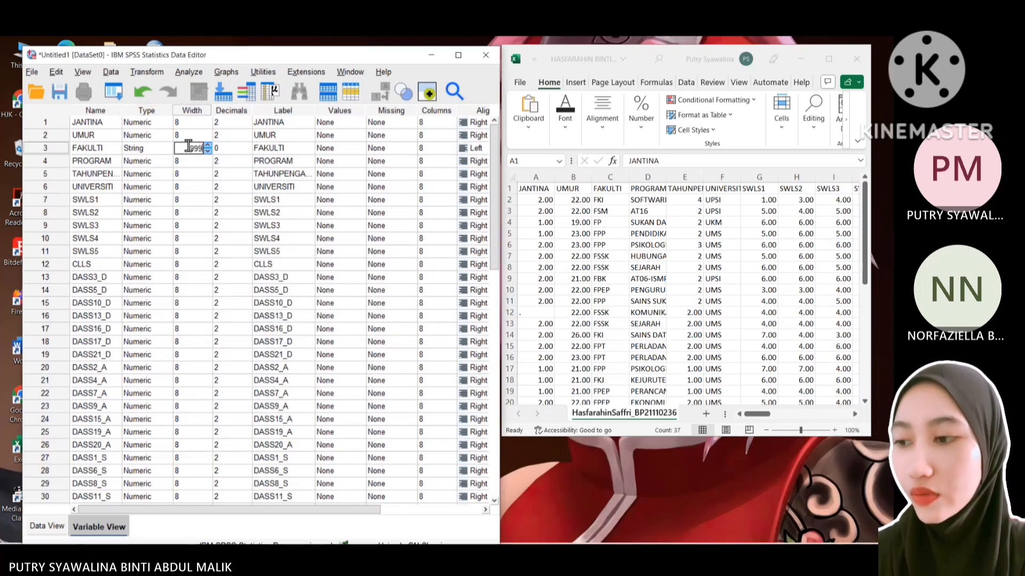
text(9)
- Change the variable type of PROGRAM to String and set its width to 999
click(154, 161)
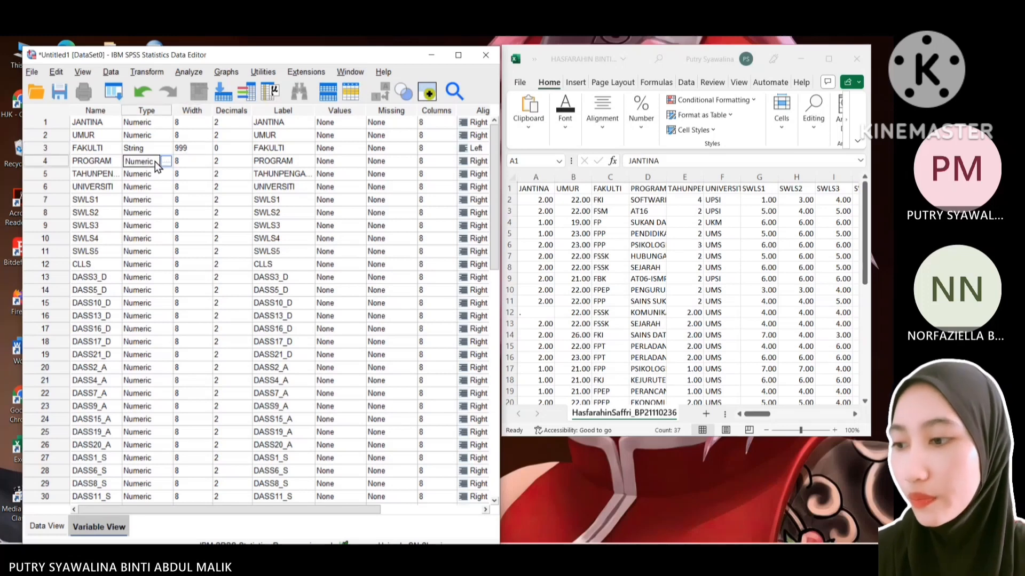
click(166, 162)
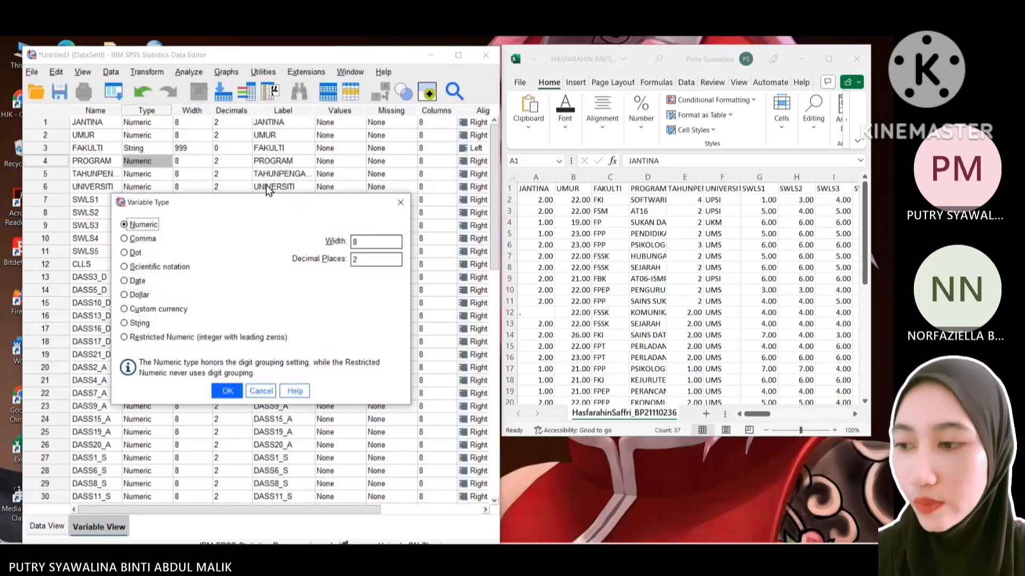
click(136, 323)
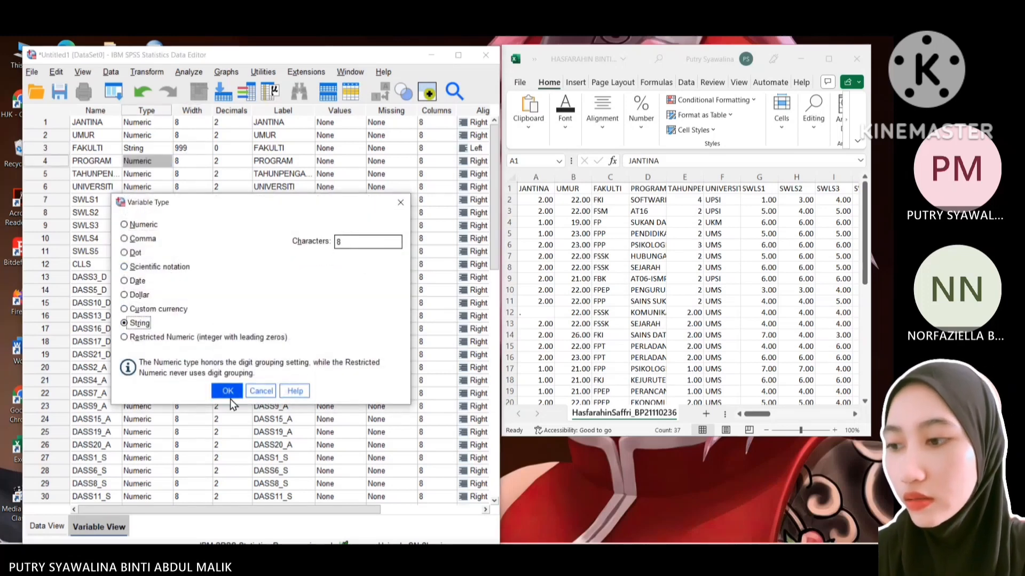
click(228, 391)
click(187, 160)
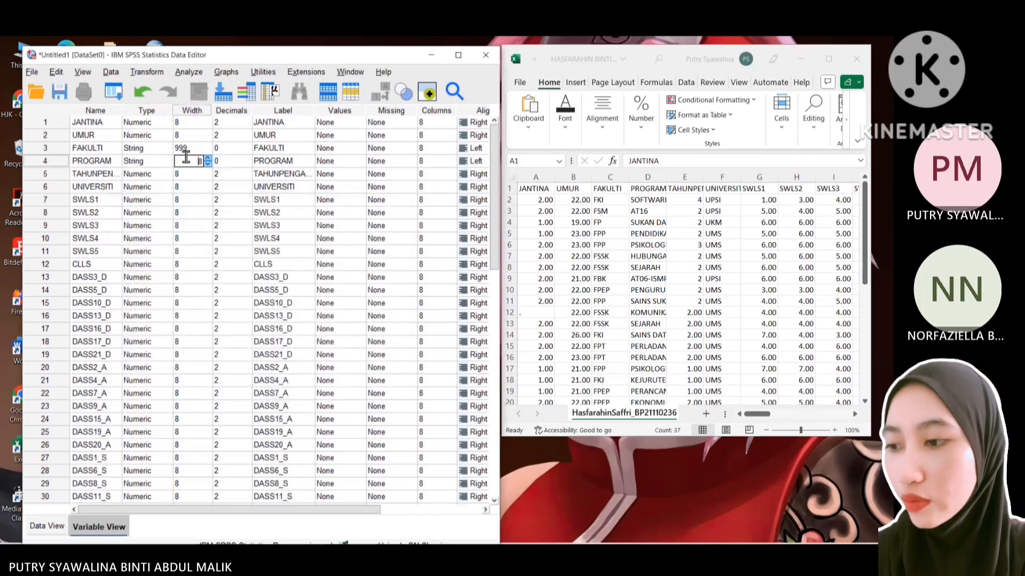
key(BackSpace)
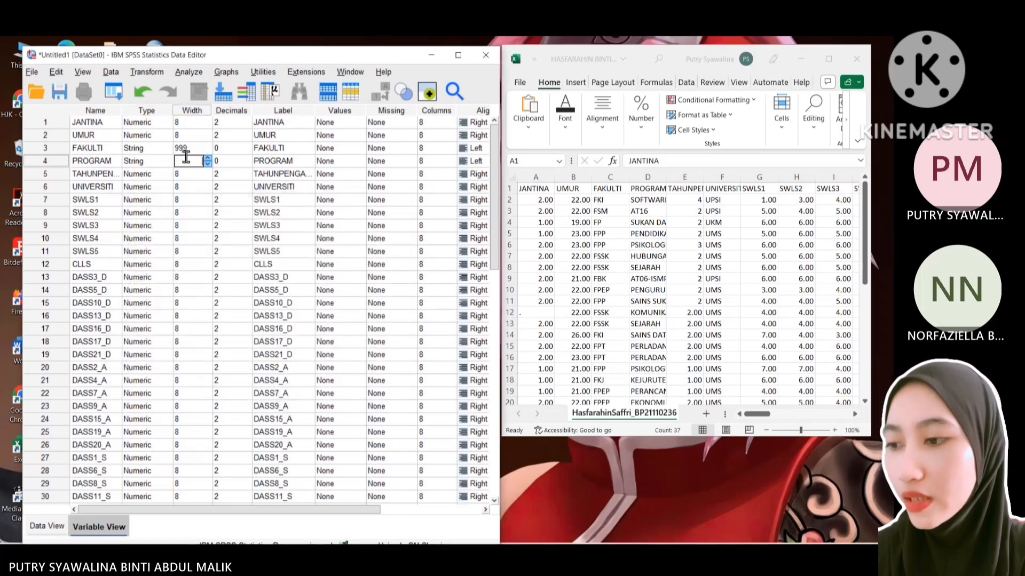
text(999)
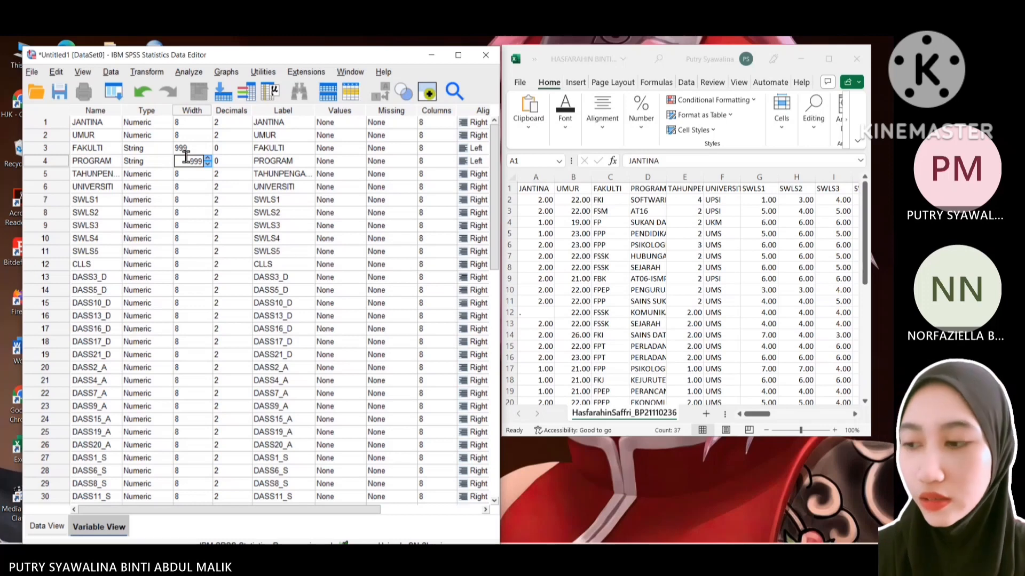
- Change the variable type of UNIVERSITI to String and set its width to 998
click(140, 175)
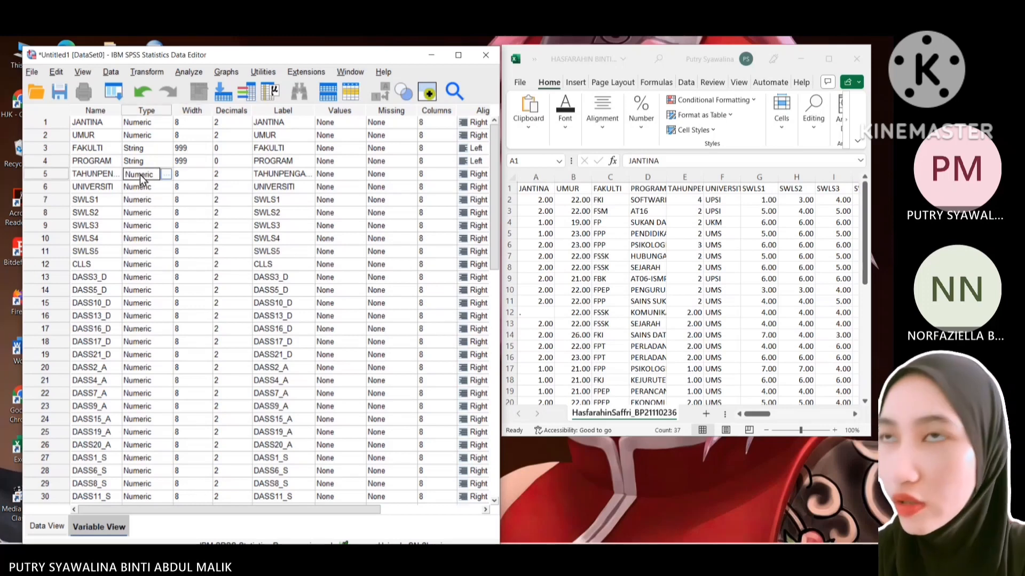
key(Down)
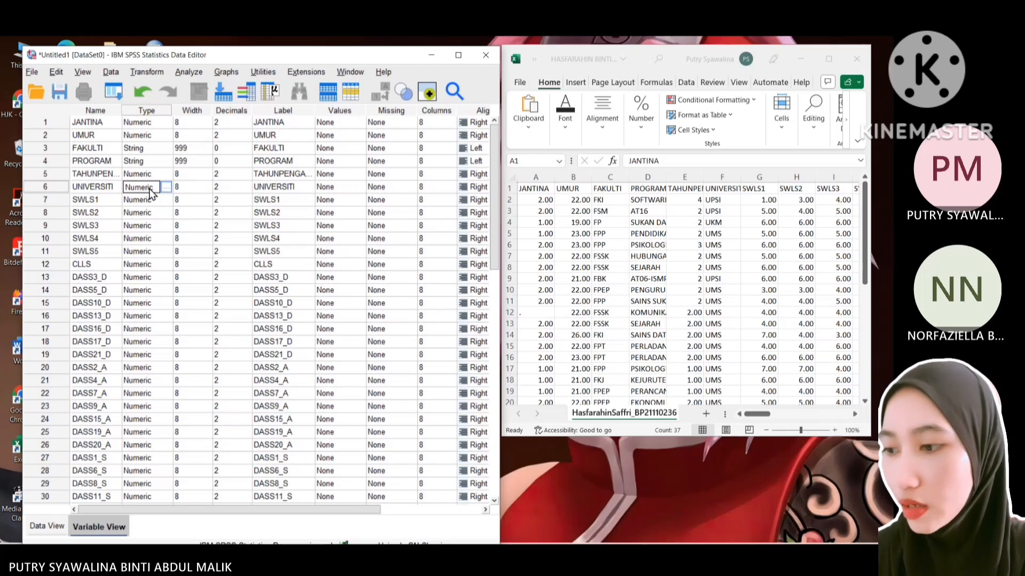
click(165, 187)
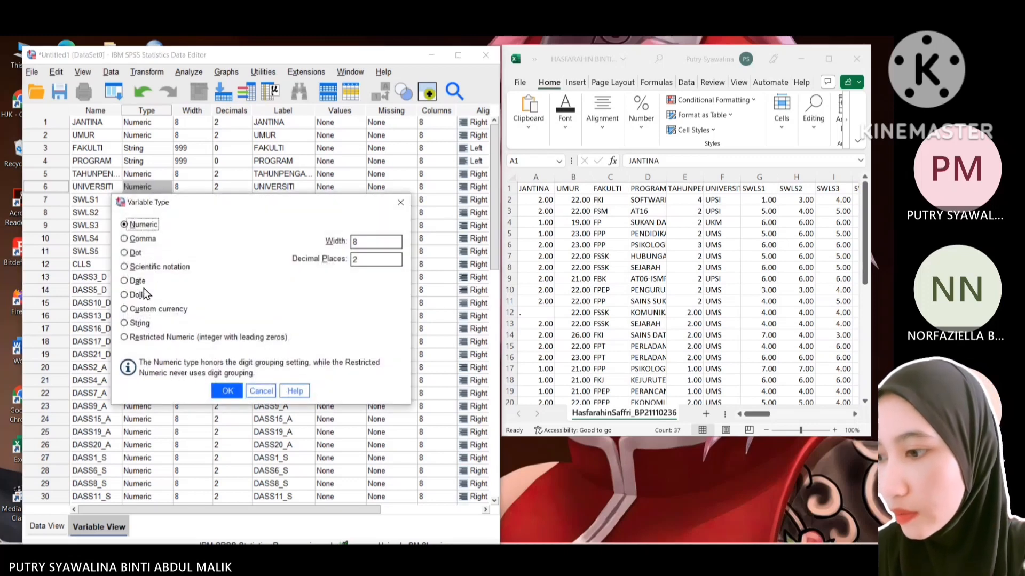
click(133, 323)
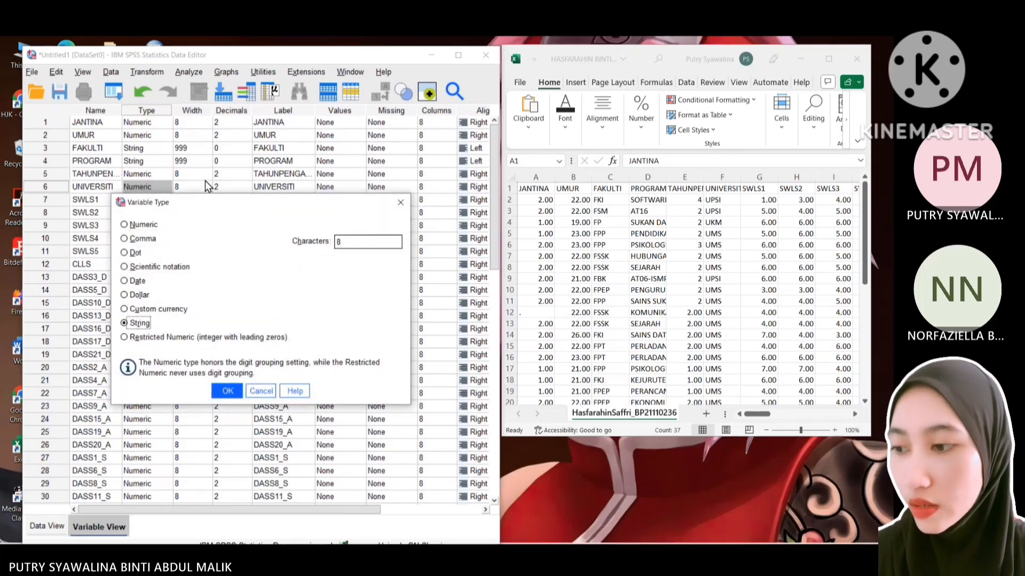
click(232, 392)
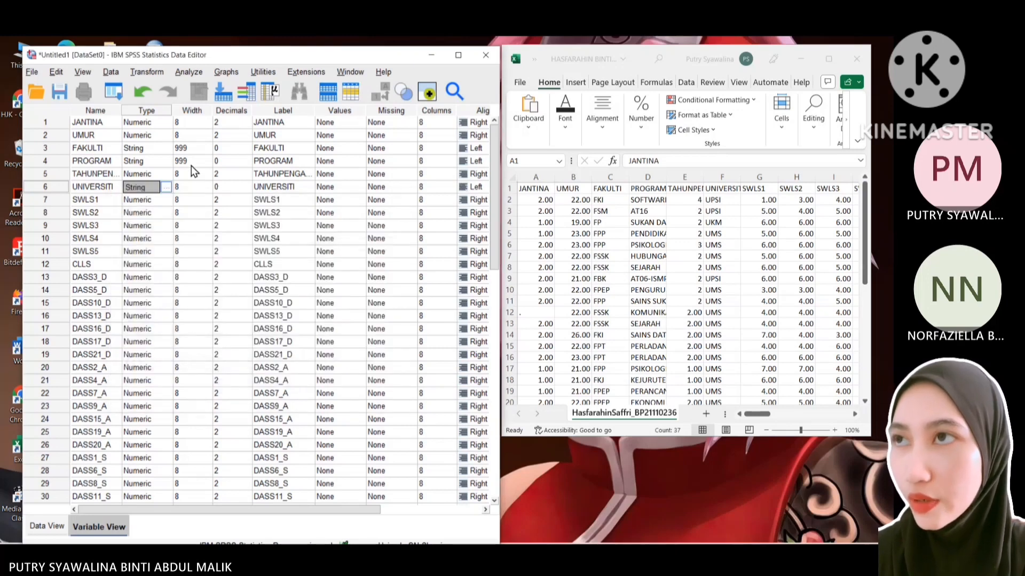
click(185, 187)
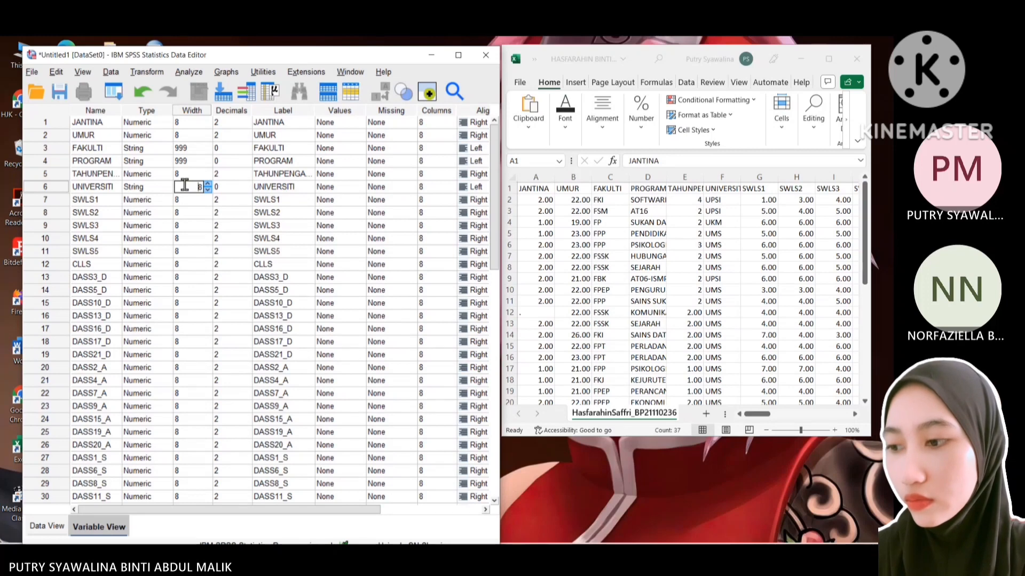
text(99)
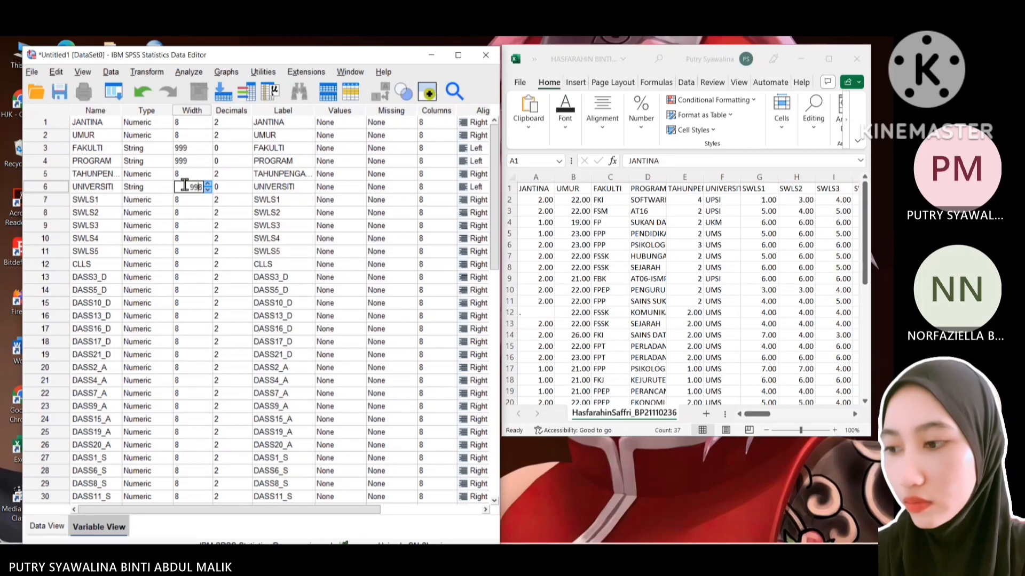
click(140, 200)
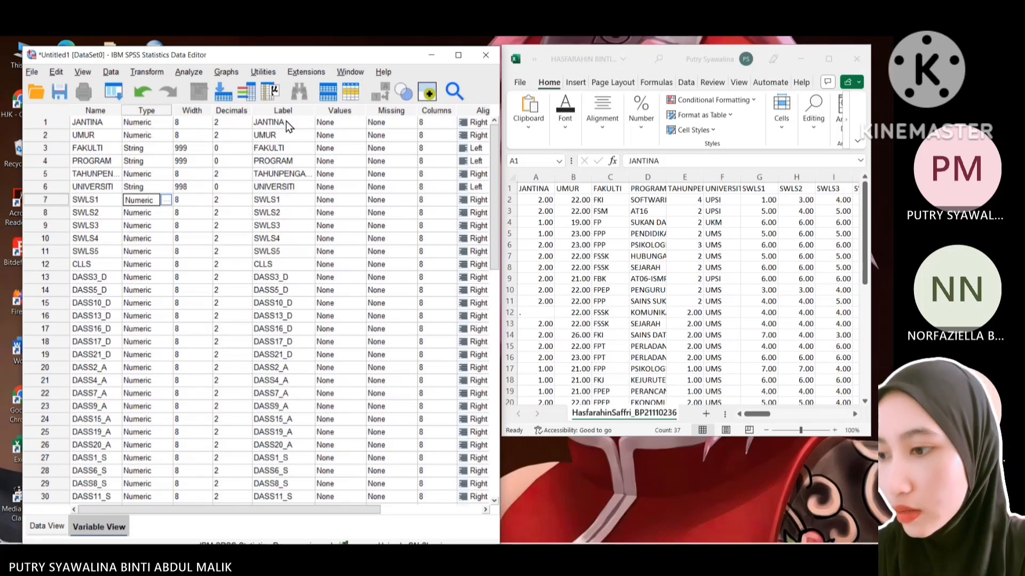
- Add the value label LELAKI for value 1 to the JANTINA variable
click(341, 123)
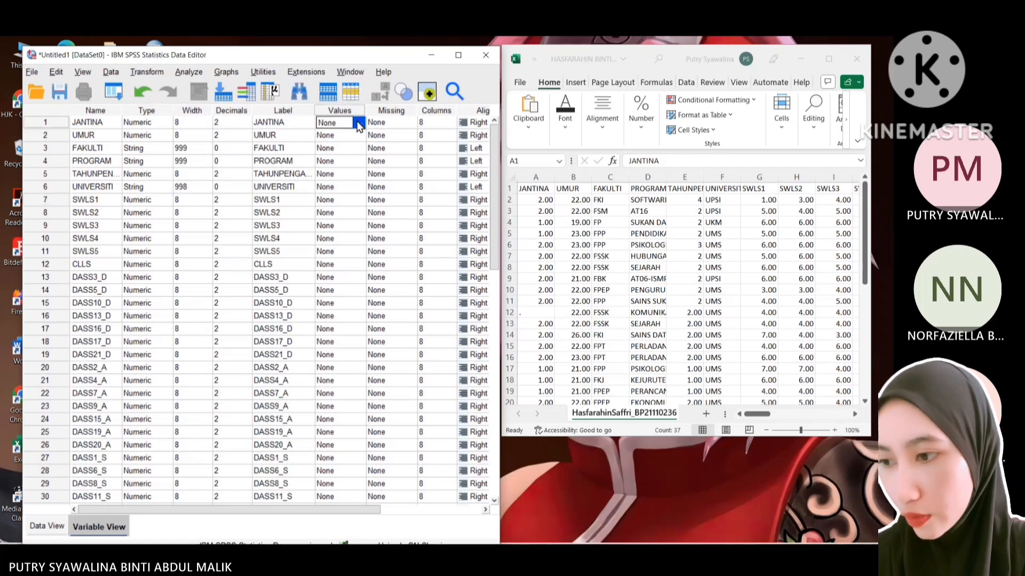
click(360, 122)
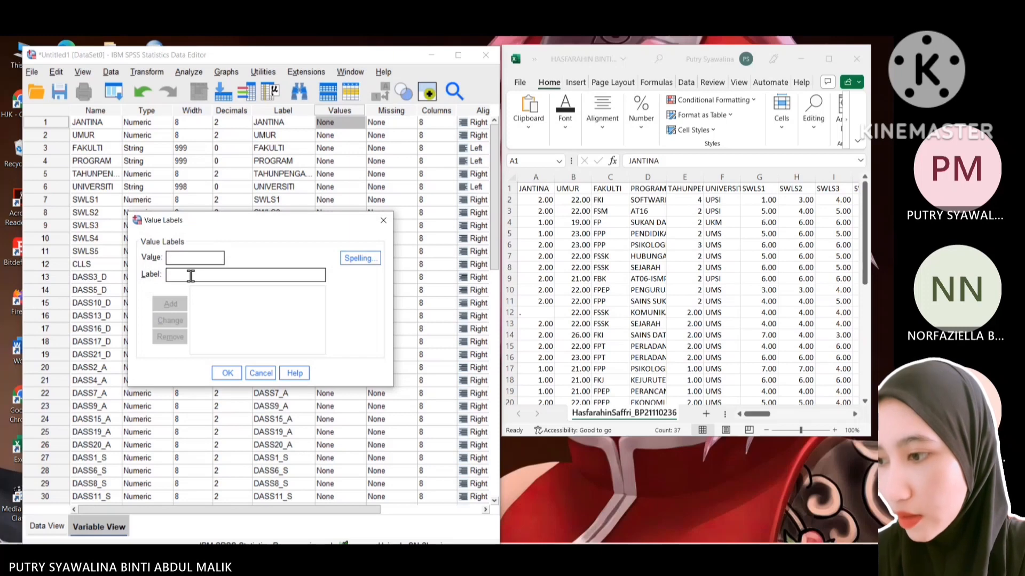
text(1)
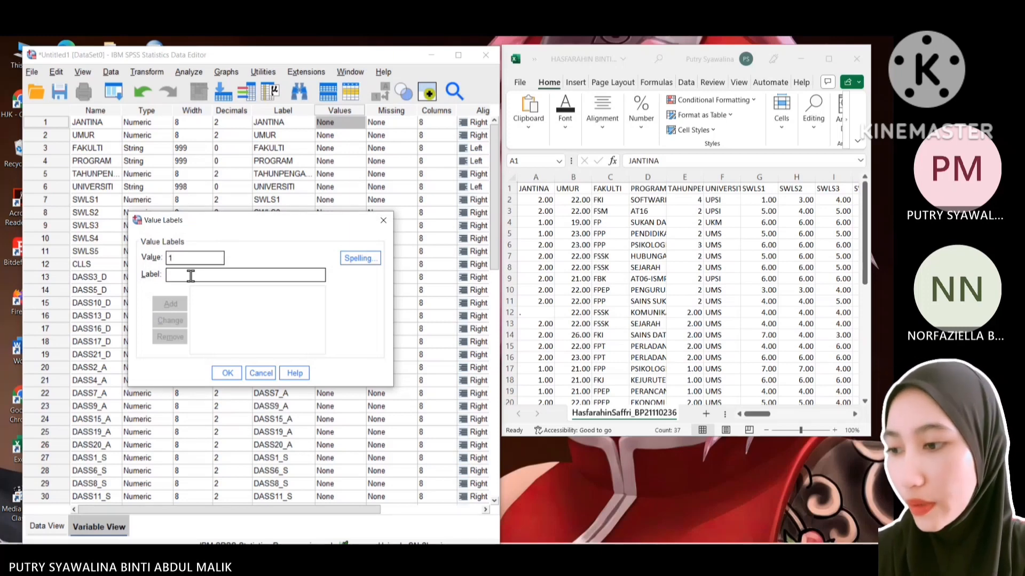
click(191, 276)
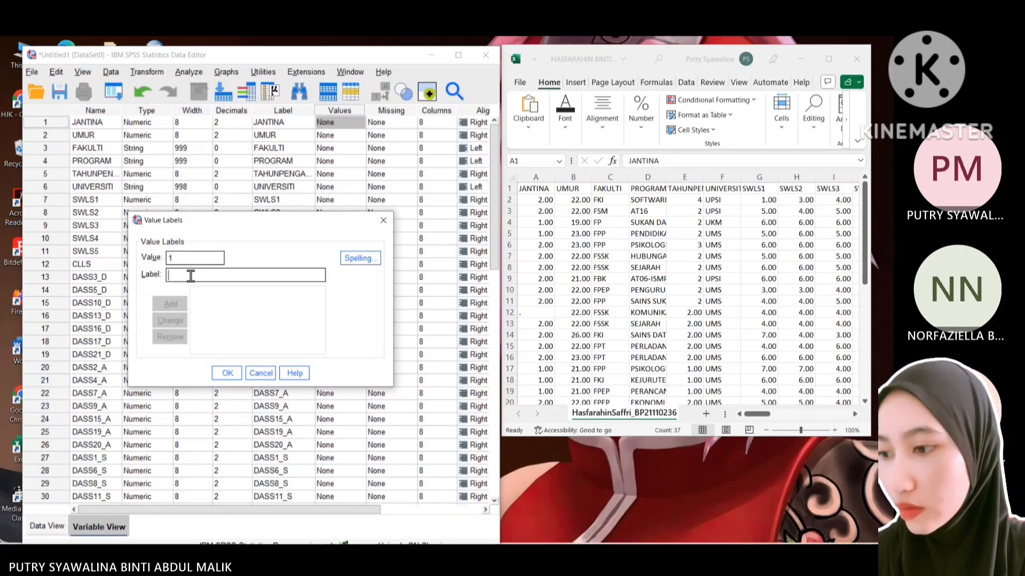
text(LELAKI)
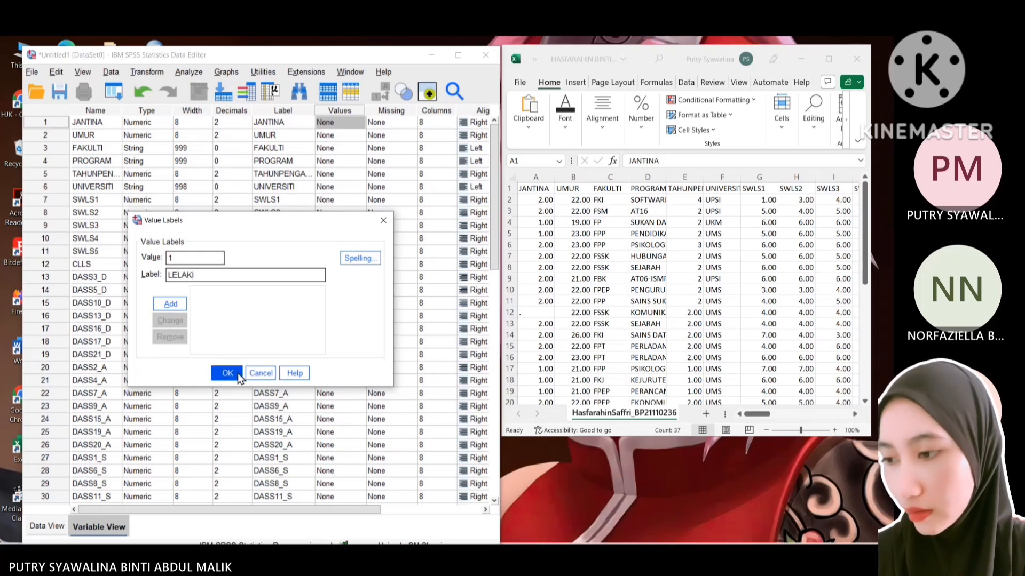
click(161, 305)
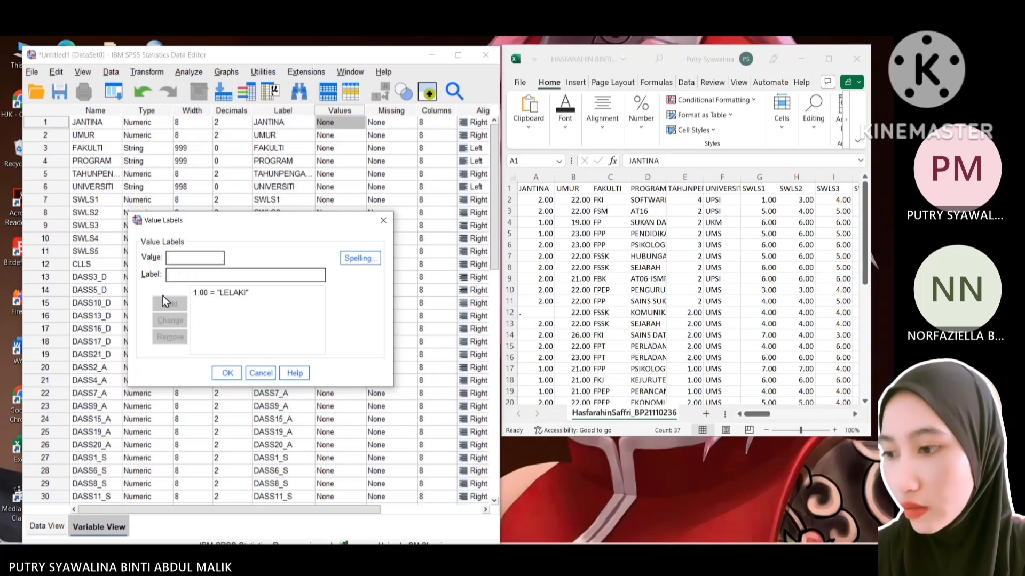
- Add the value label PEREMPUAN for value 2 to JANTINA and confirm the labels
text(2)
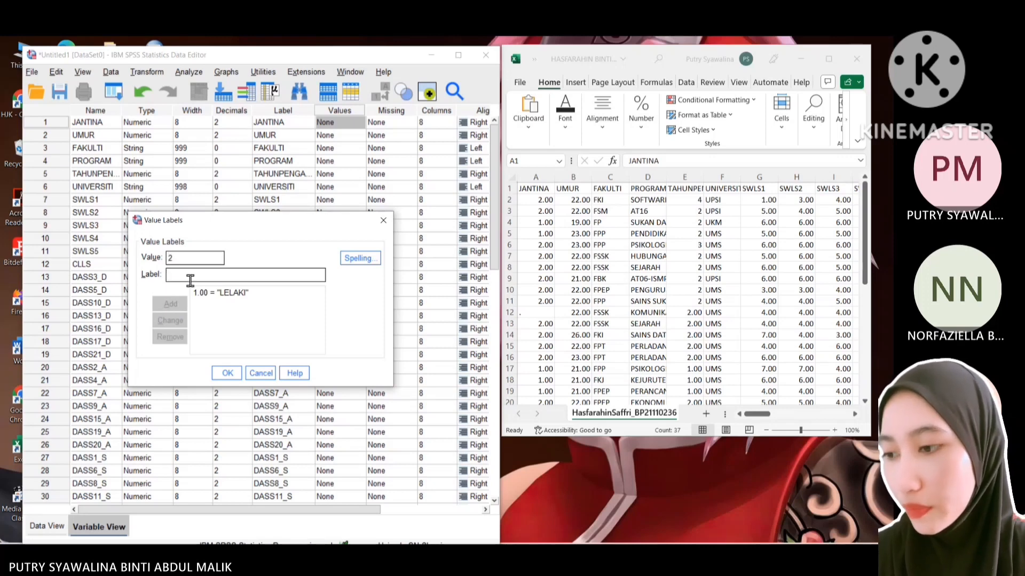
click(189, 278)
text(PEREMPUA)
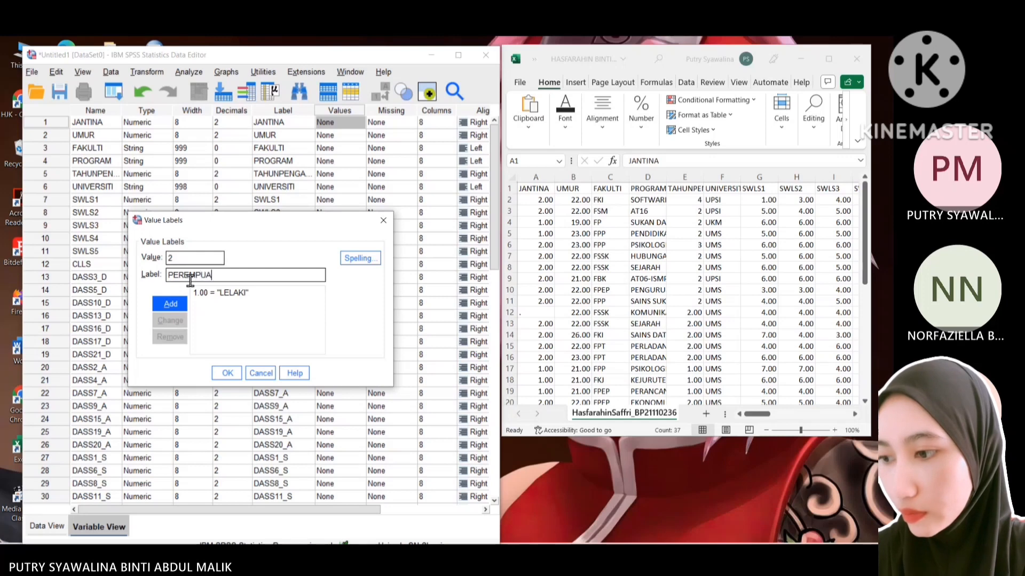
text(N)
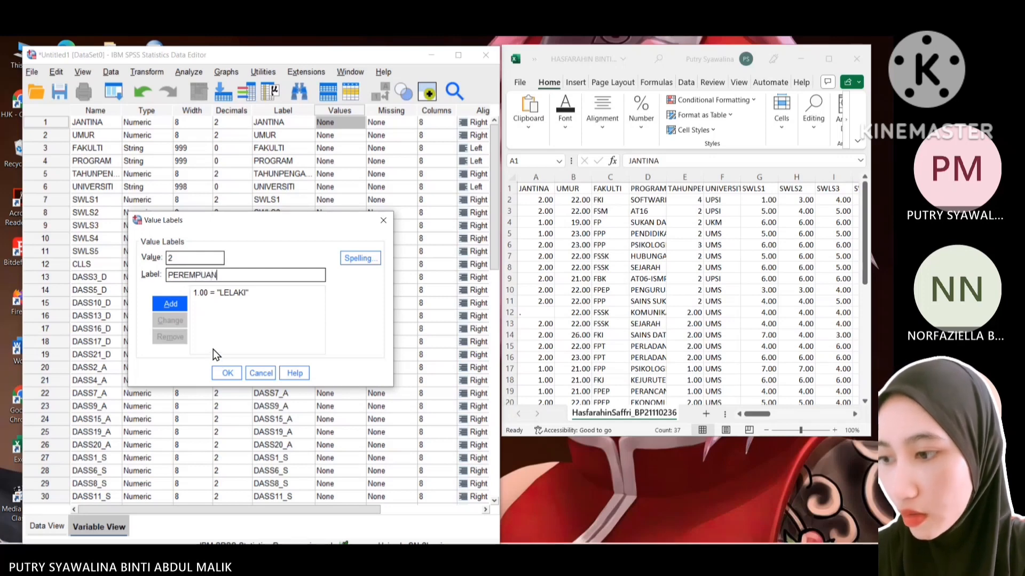
click(170, 302)
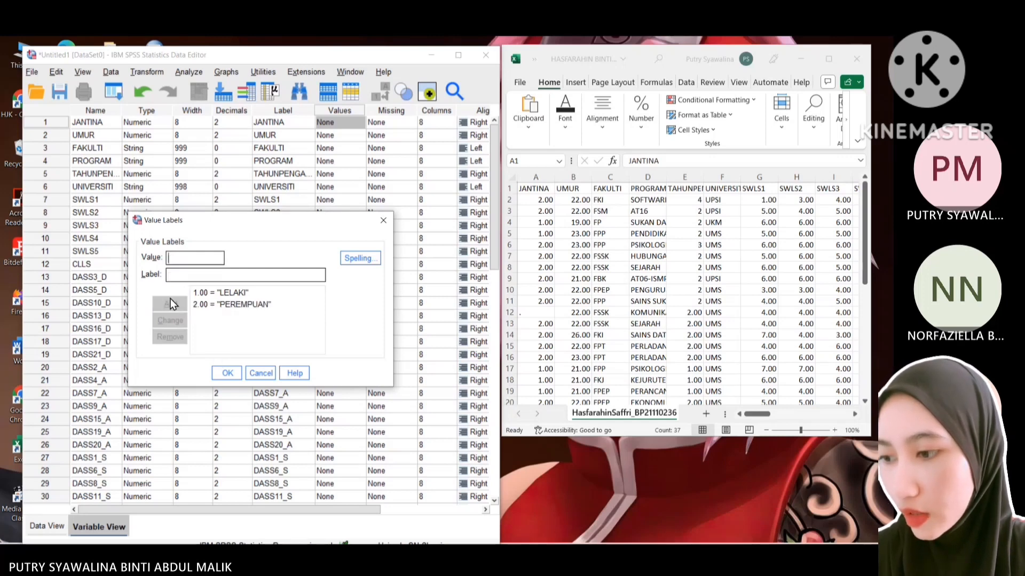
click(227, 375)
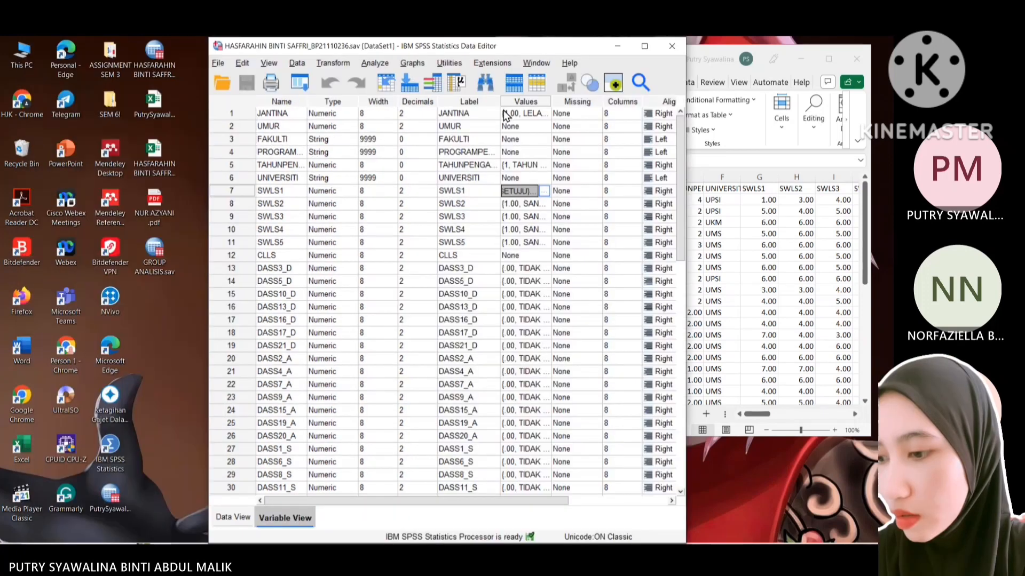
- Copy the Values entries of all variables, JANTINA through STRES, from the already labelled dataset and minimise its window
drag(526, 115, 525, 411)
right_click(523, 388)
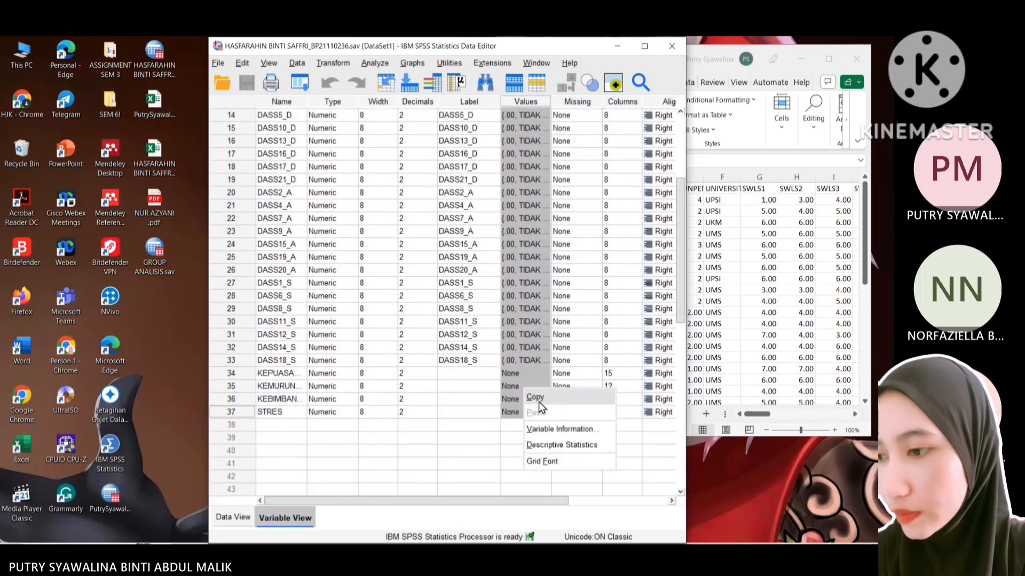
click(539, 400)
click(618, 47)
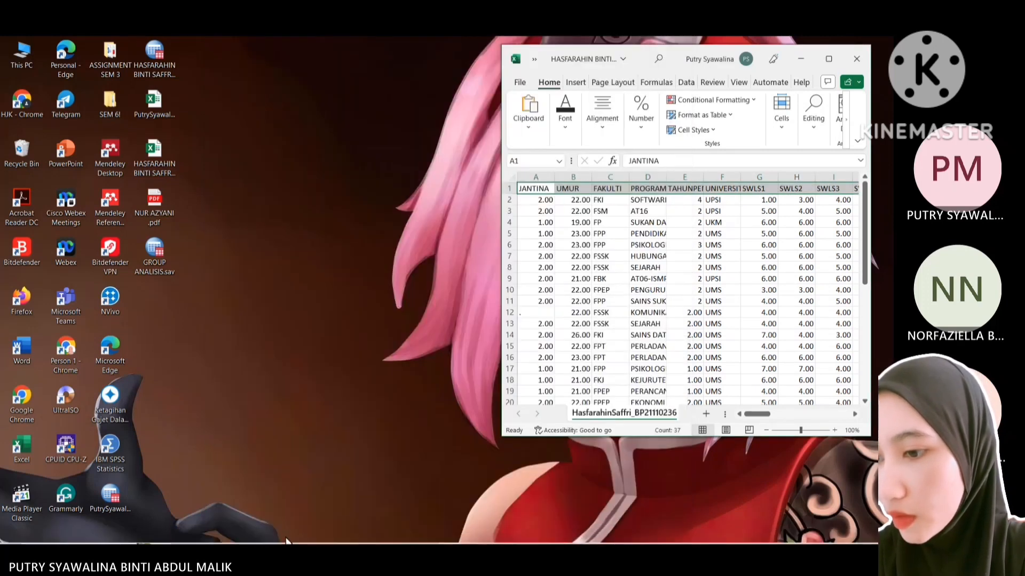
- Open GROUP ANALISIS.sav from the desktop and dismiss the SPSS exit alert without closing the program
mouse_move(470, 534)
click(499, 446)
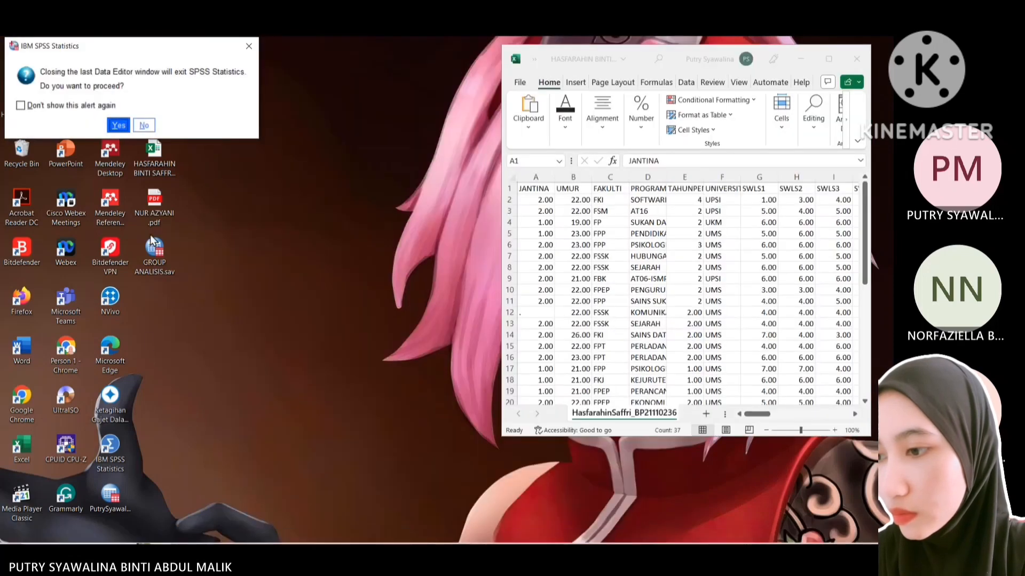
double_click(151, 252)
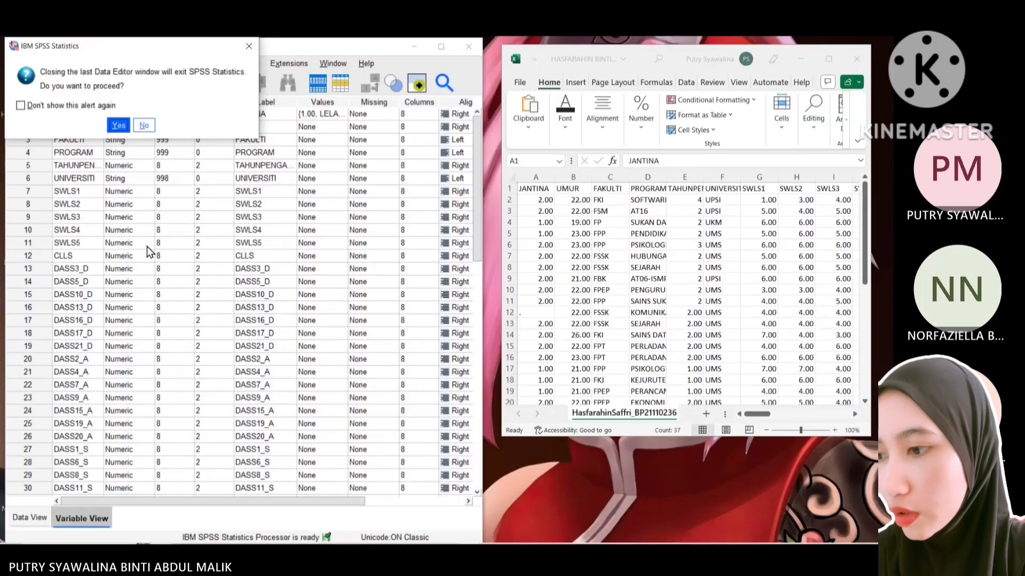
click(254, 45)
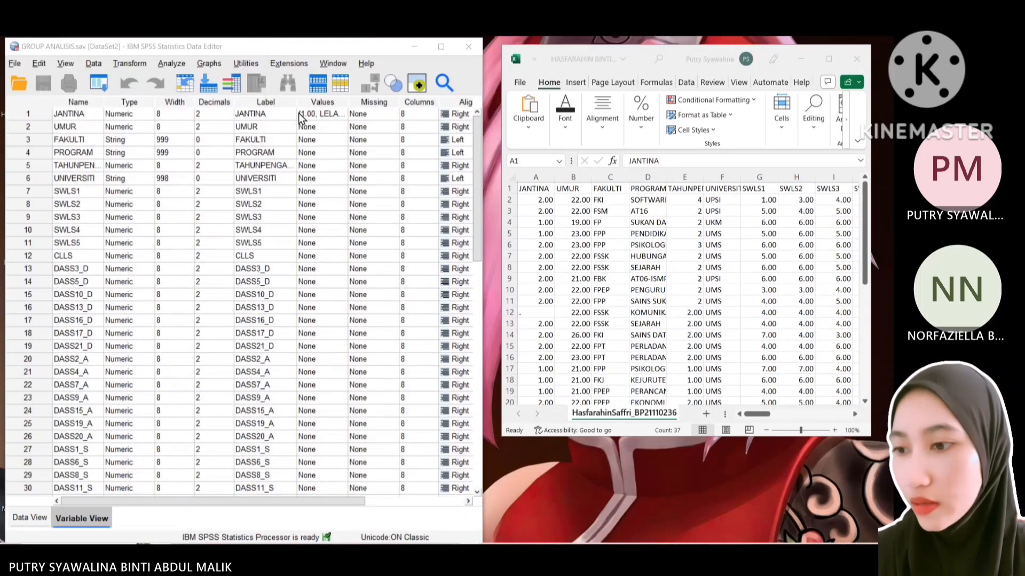
- Paste the copied value labels into the Values entries of JANTINA through STRES in GROUP ANALISIS.sav
drag(301, 120, 322, 357)
right_click(321, 352)
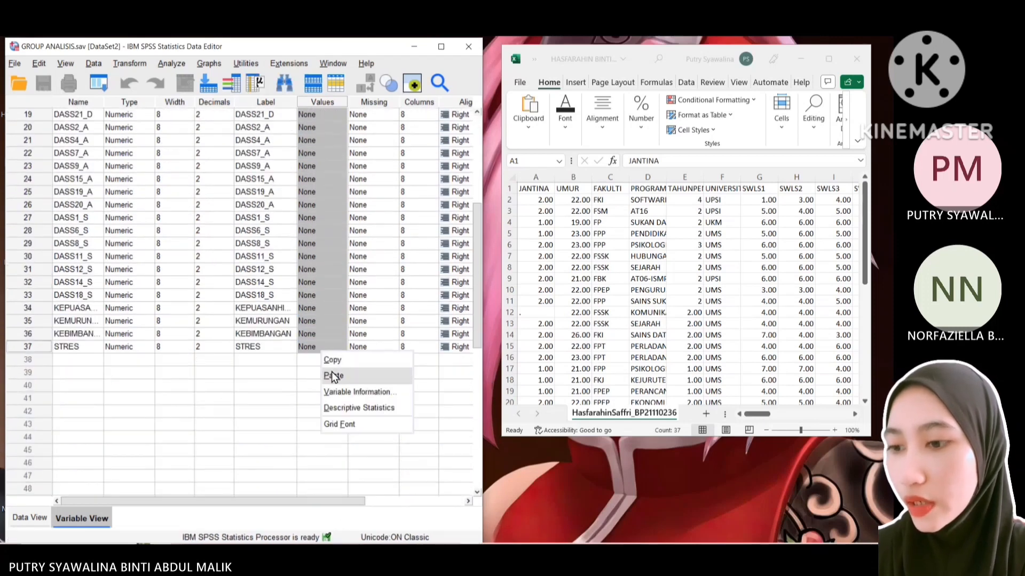
click(332, 374)
drag(475, 285, 478, 137)
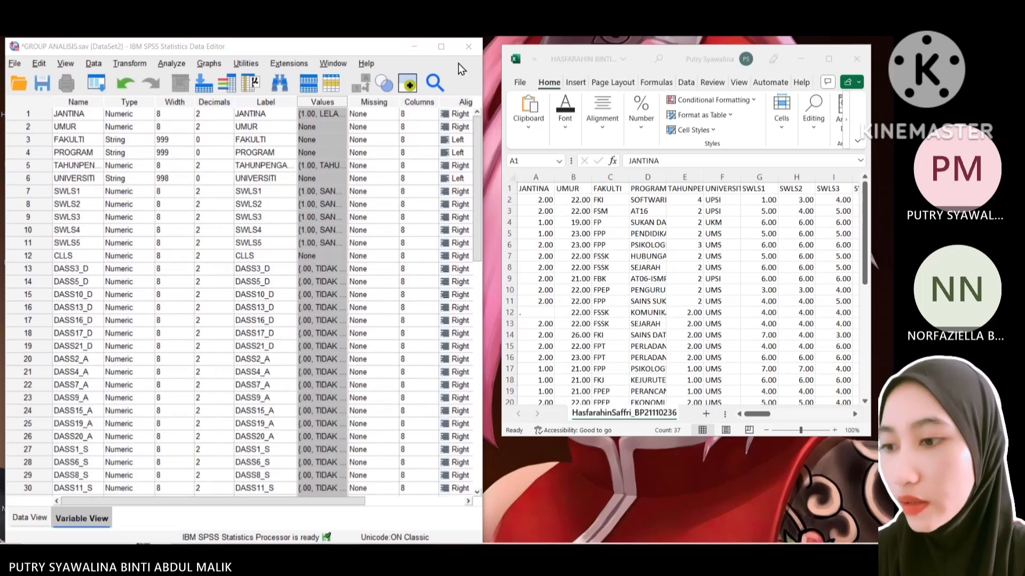
- Check the pasted value labels across the variable list, opening those of the year-of-study variable in row 5 and DASS18_S
click(331, 182)
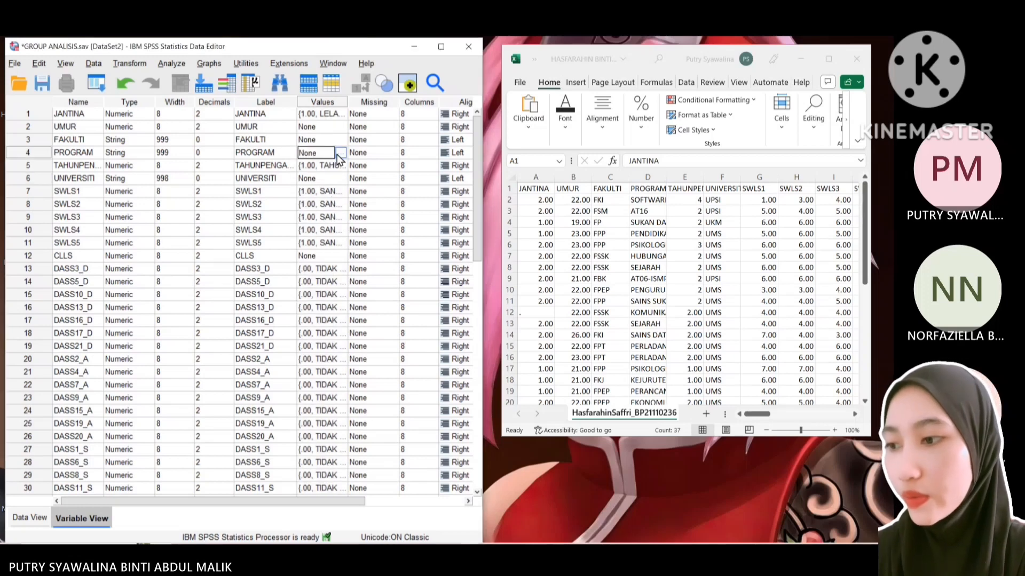
click(336, 165)
click(339, 168)
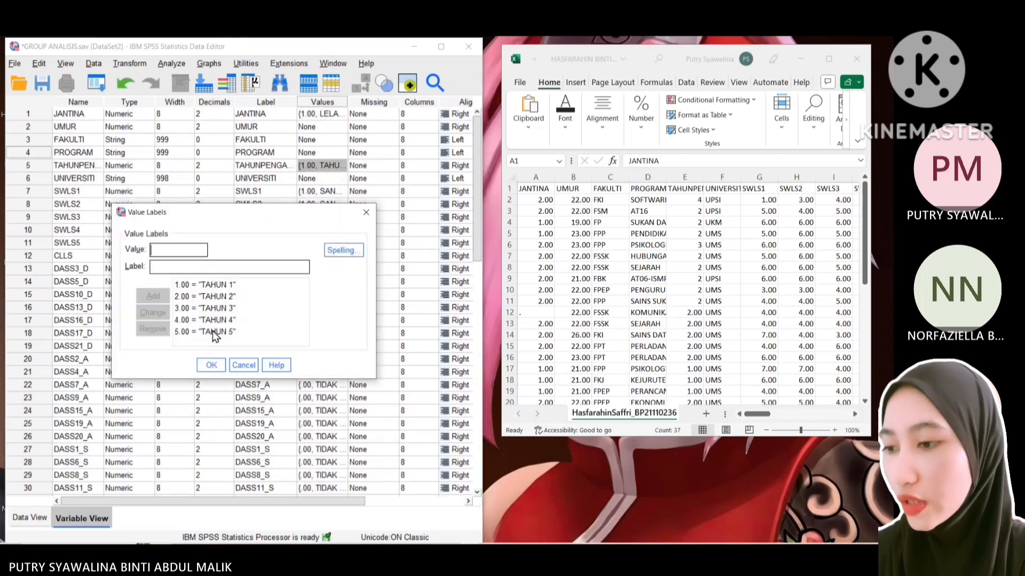
click(366, 213)
scroll(322, 310, down, 6)
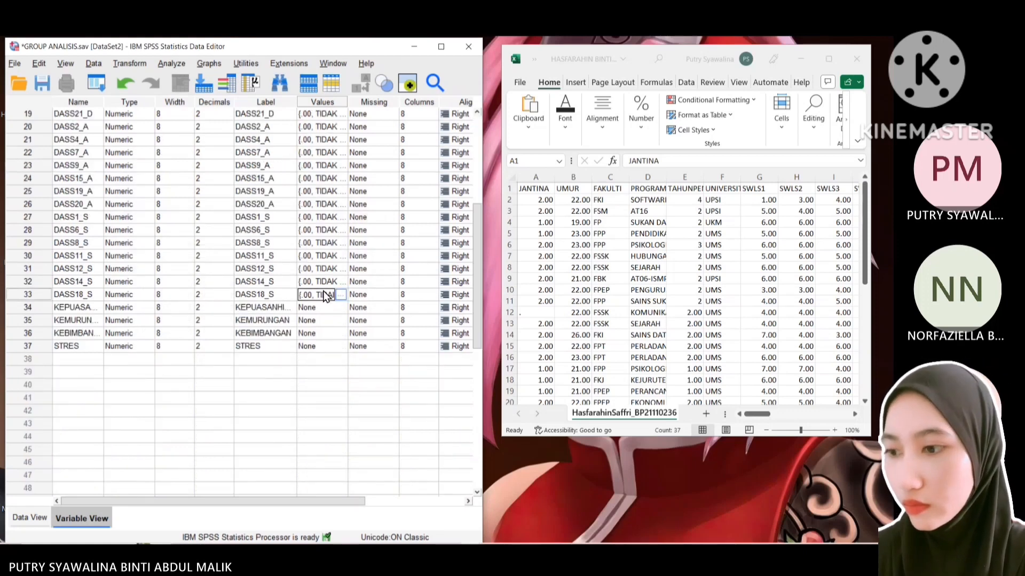
click(340, 295)
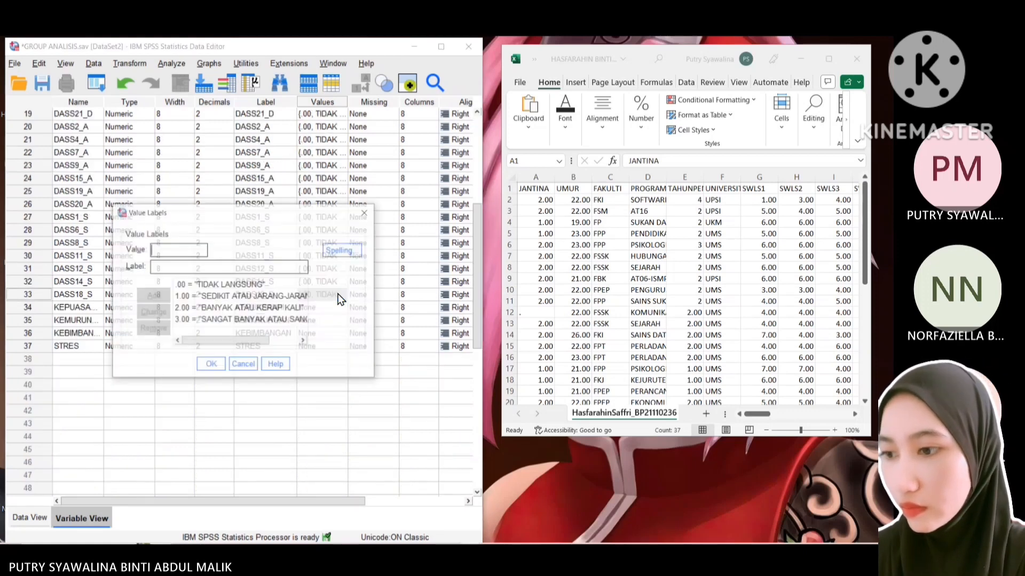
click(367, 213)
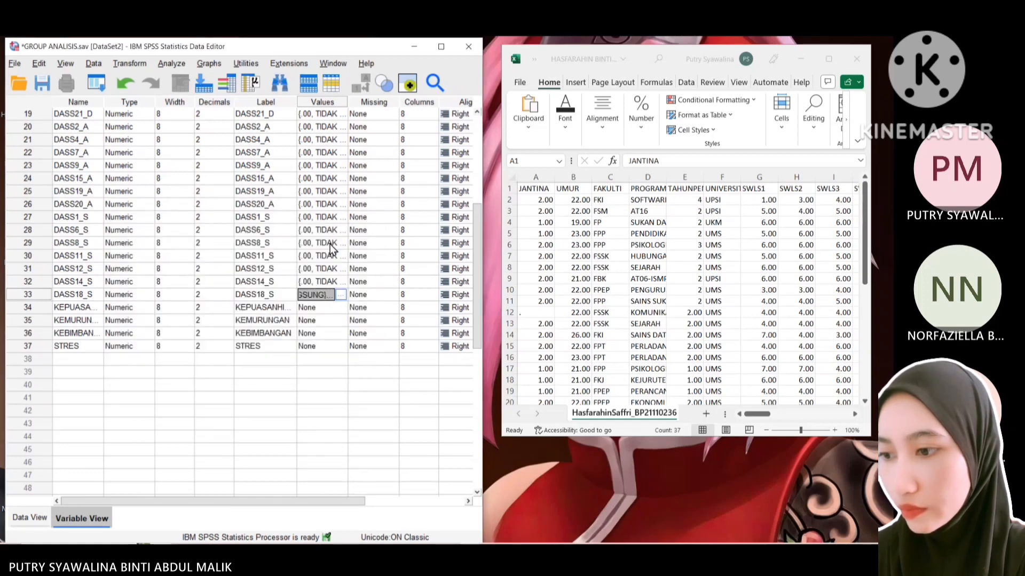
scroll(330, 244, up, 6)
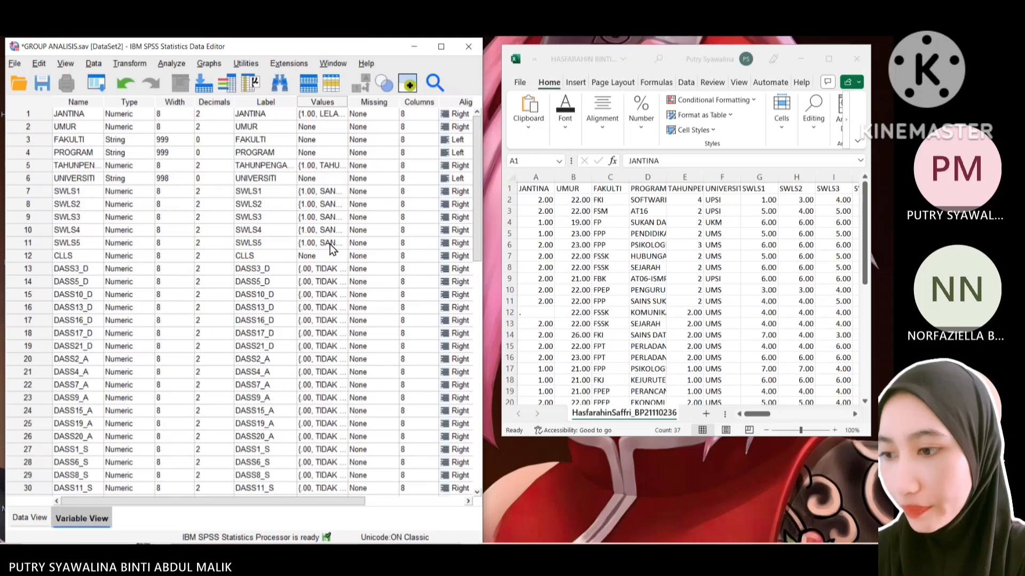
scroll(329, 244, down, 6)
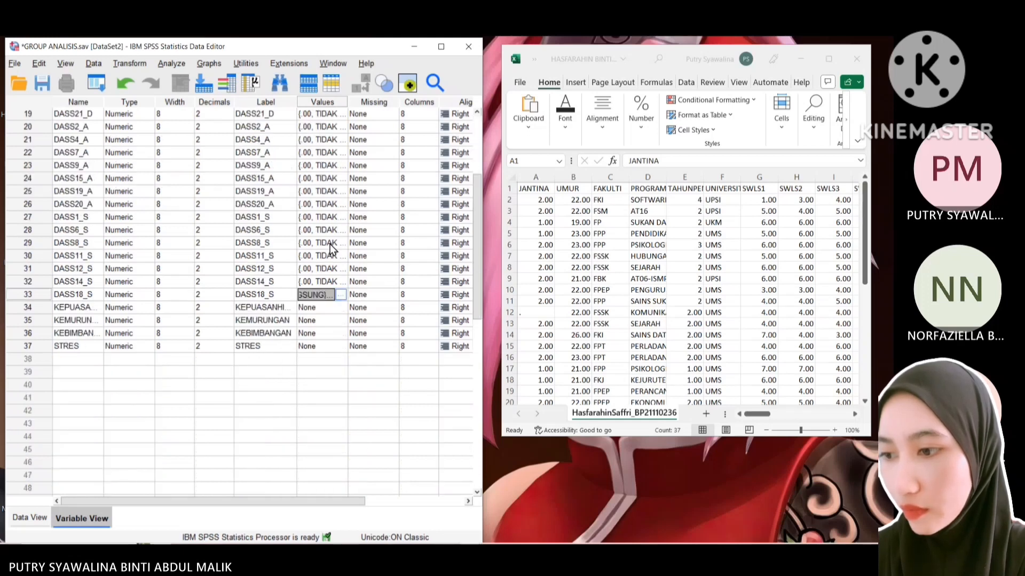
click(309, 388)
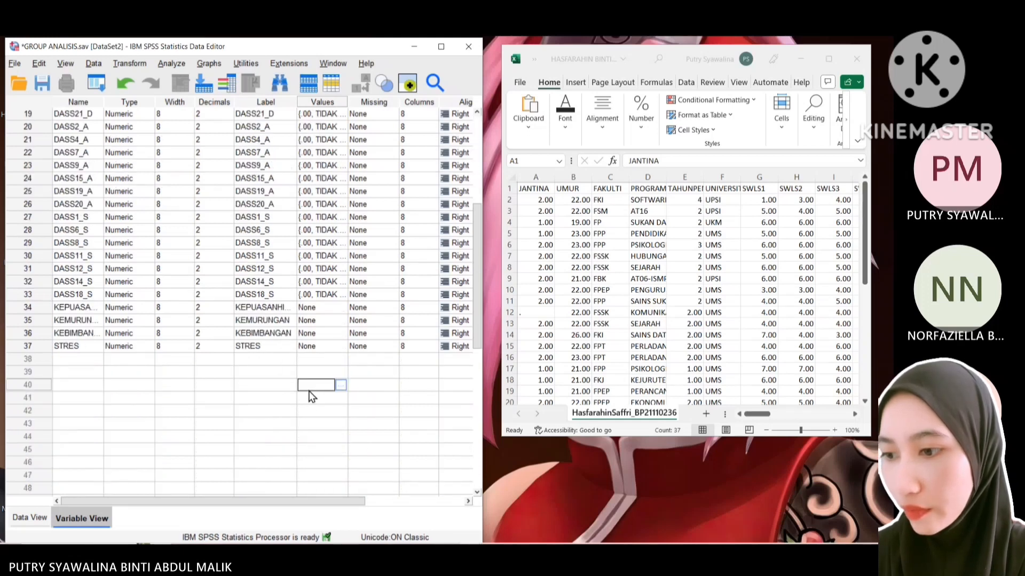
click(213, 386)
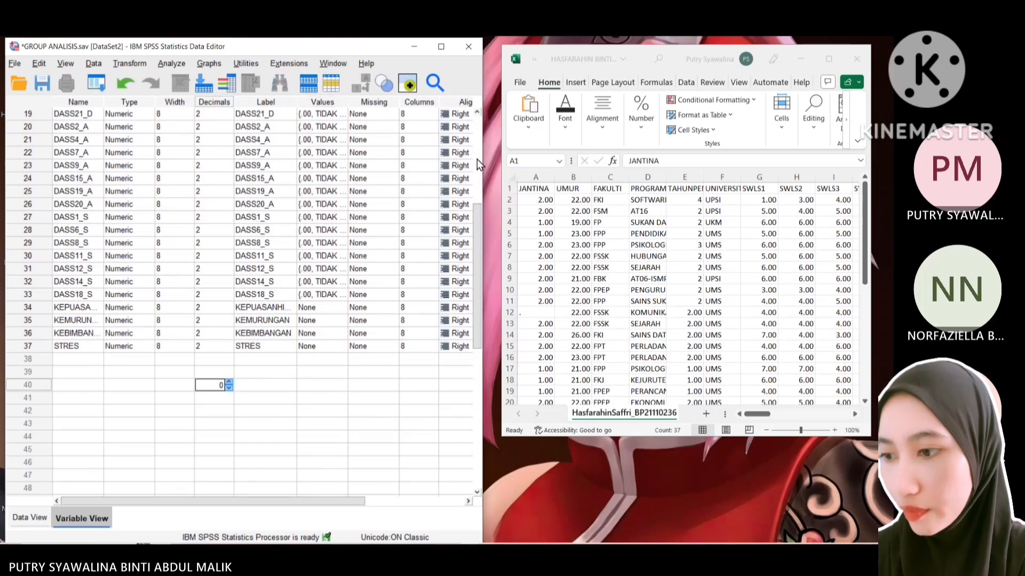
- Show the data grid of GROUP ANALISIS.sav and select the JANTINA cell of case 1
drag(476, 217, 476, 116)
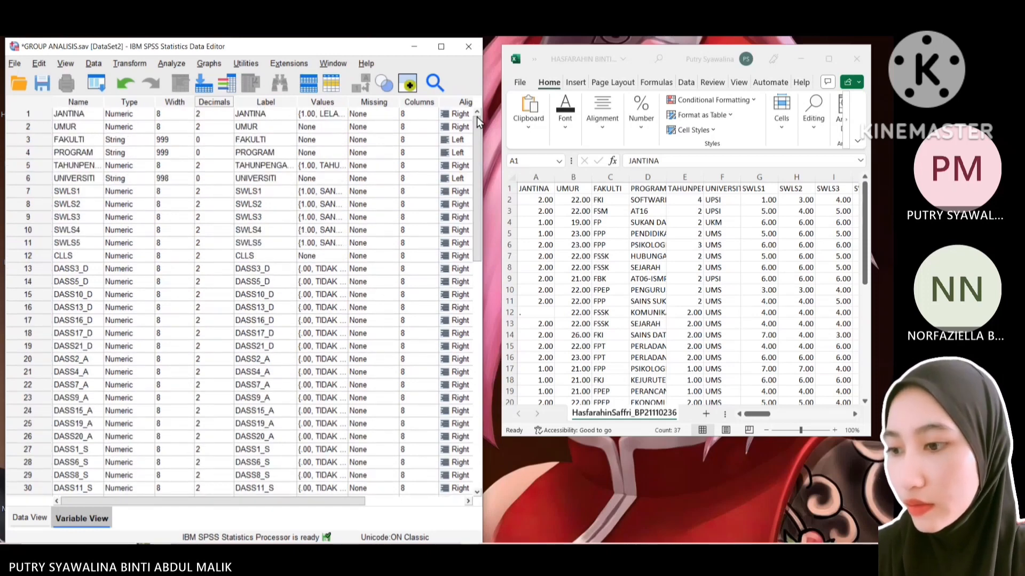
scroll(459, 168, right, 1)
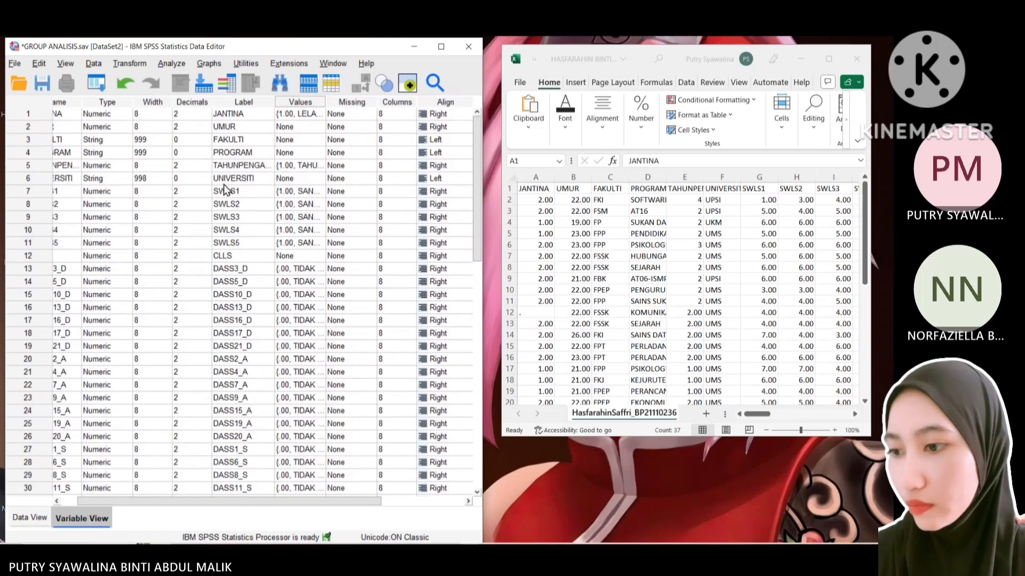
click(30, 519)
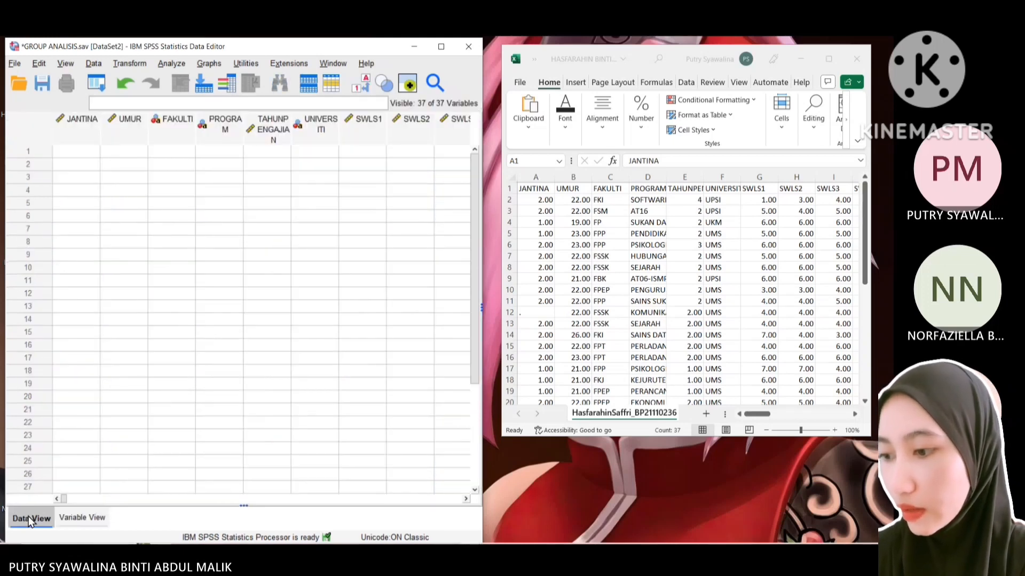
click(82, 150)
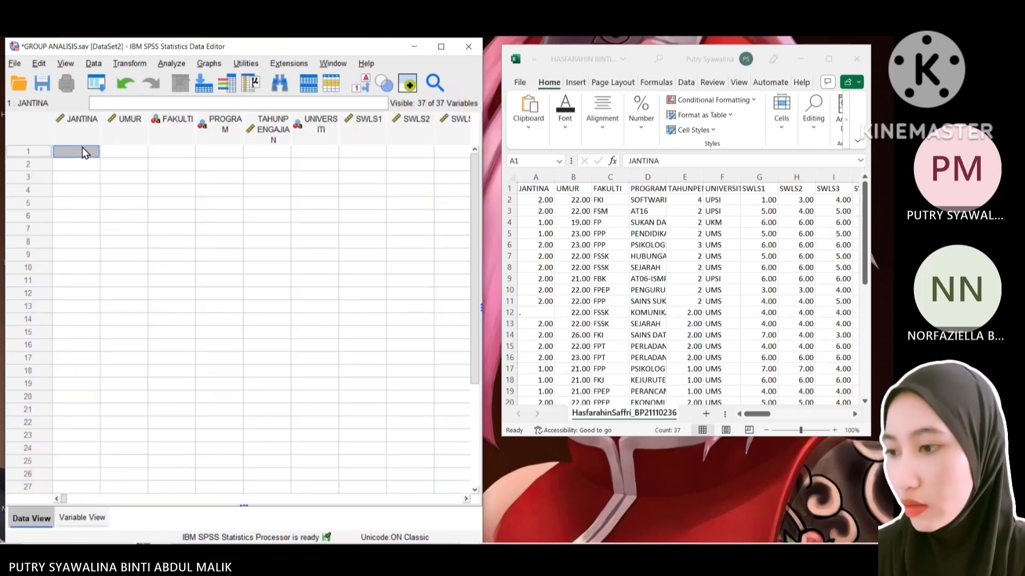
- Copy the JANTINA values in A2:A41 of the Excel sheet
click(530, 203)
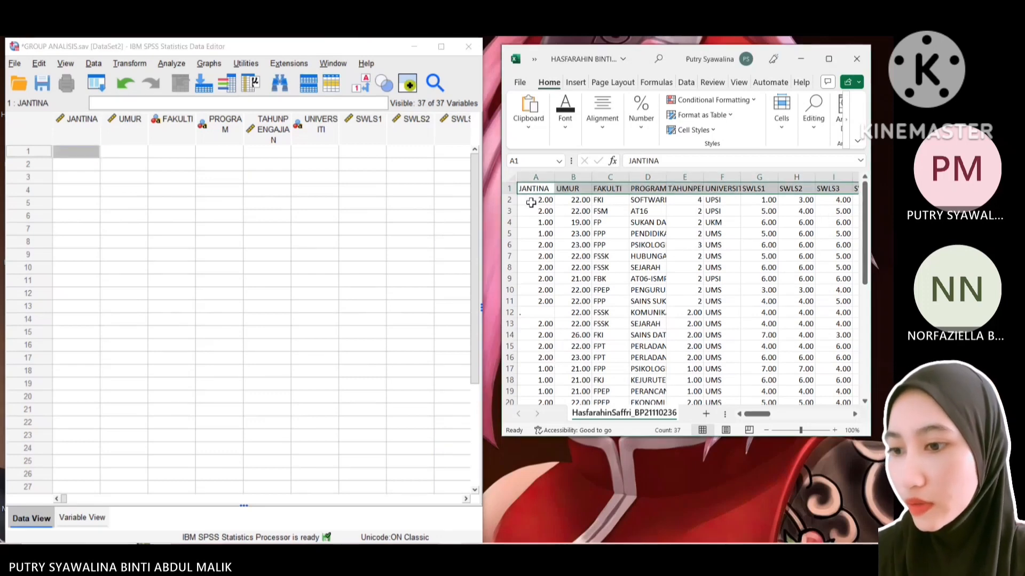
drag(528, 201, 533, 383)
right_click(527, 347)
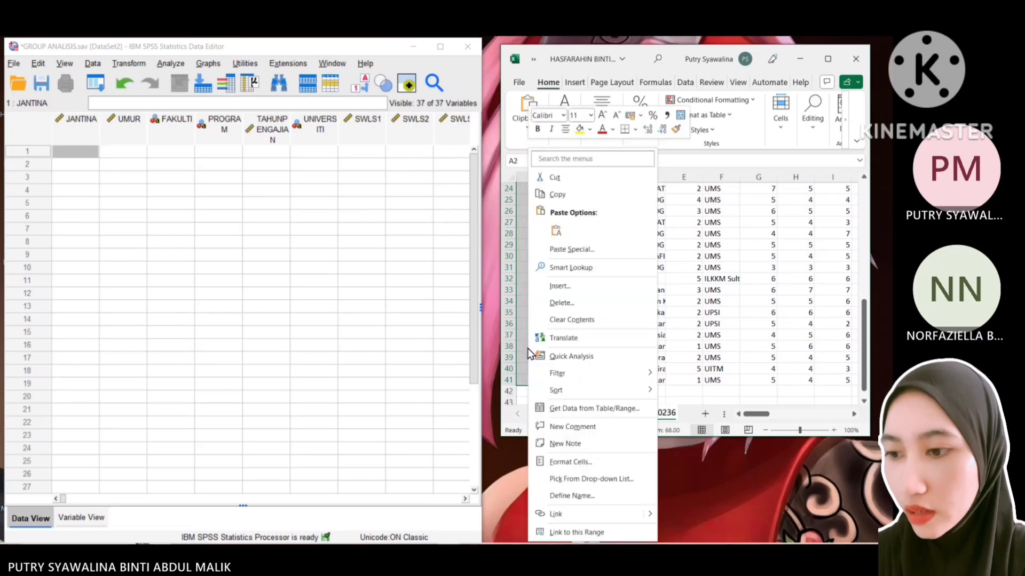
click(549, 194)
scroll(546, 195, up, 8)
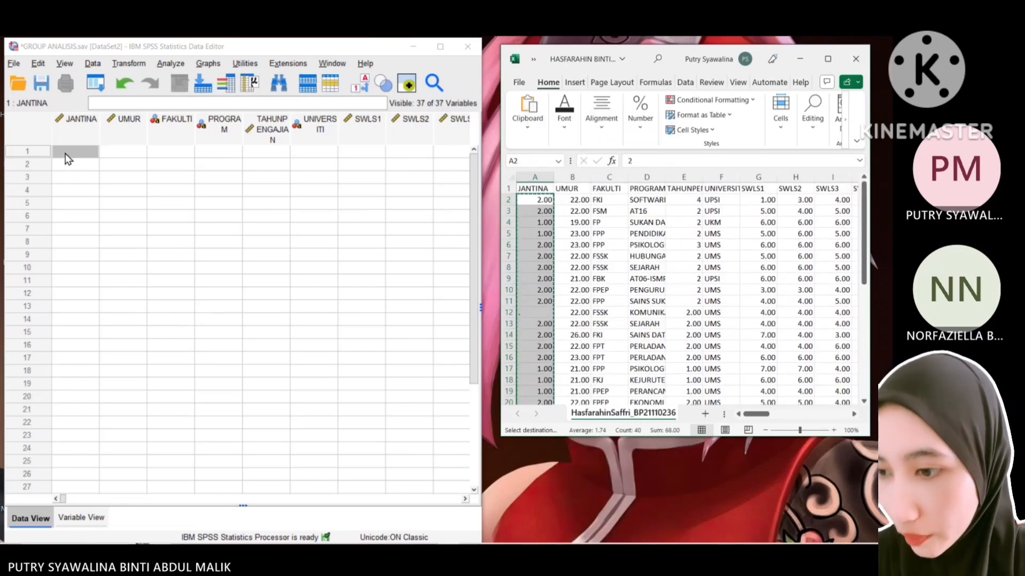
- Try to paste the copied Excel values into the SPSS JANTINA column from case 1 down
drag(867, 260, 866, 381)
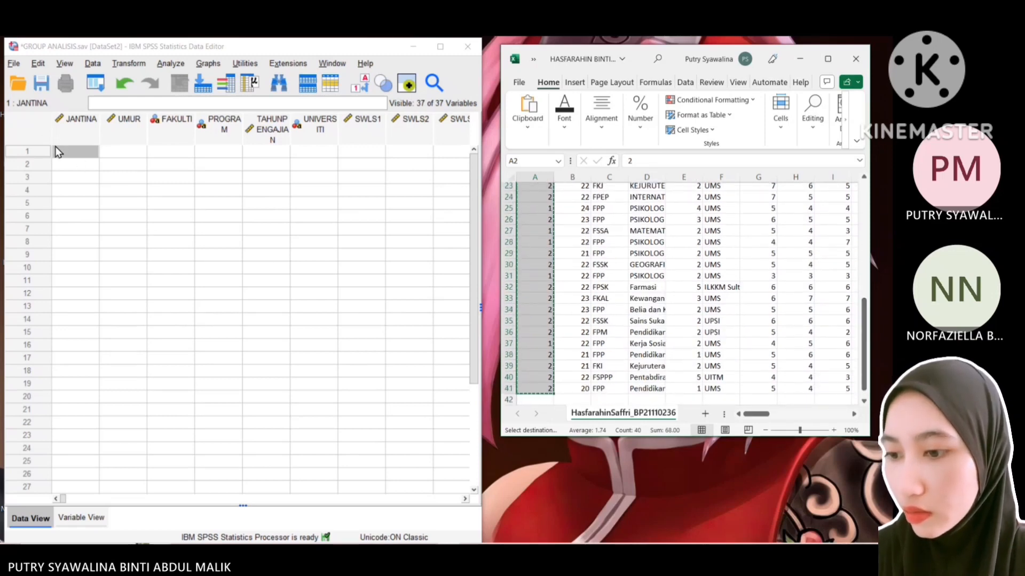
drag(59, 154, 76, 502)
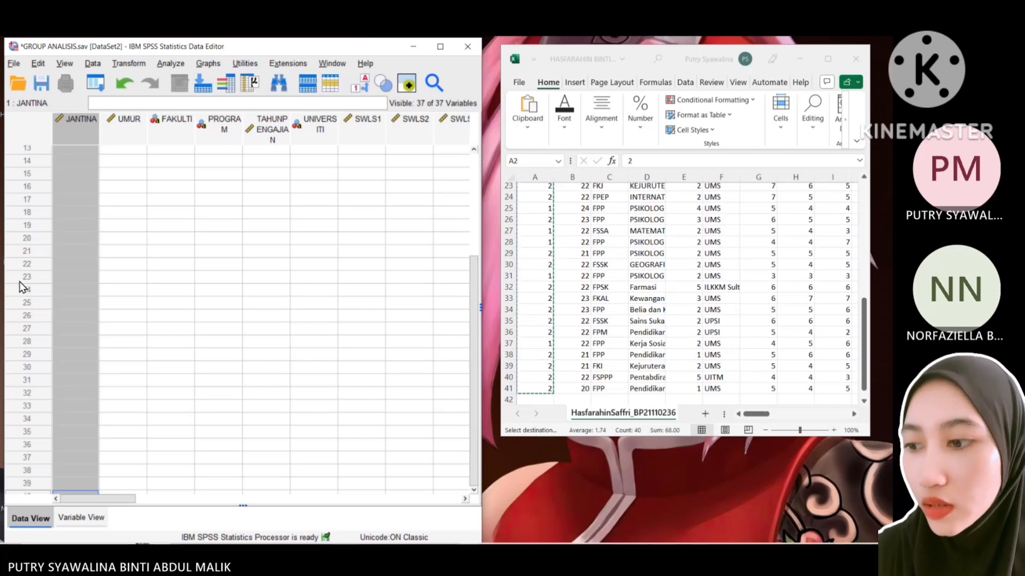
right_click(78, 300)
click(133, 185)
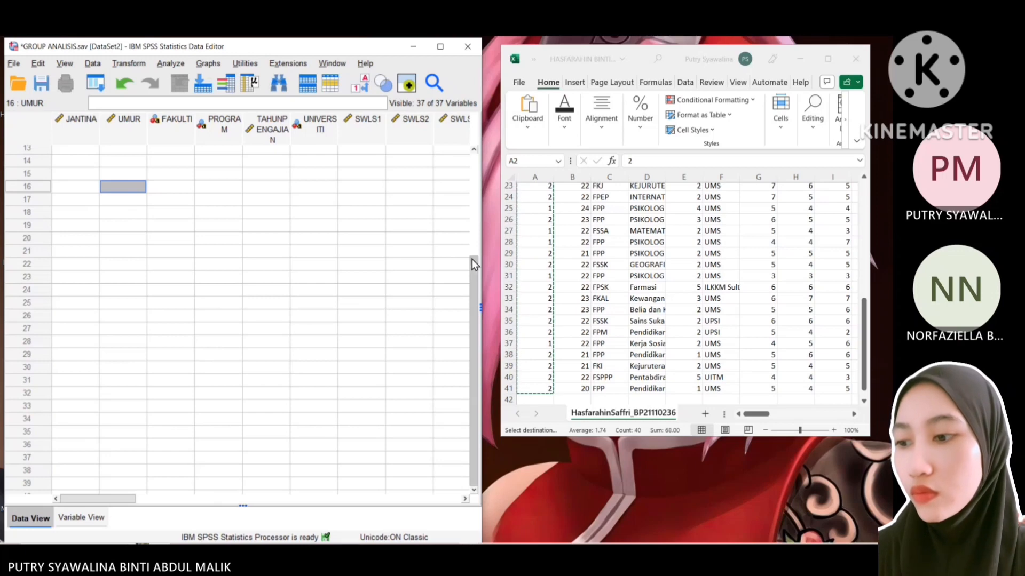
drag(472, 260, 469, 146)
click(464, 152)
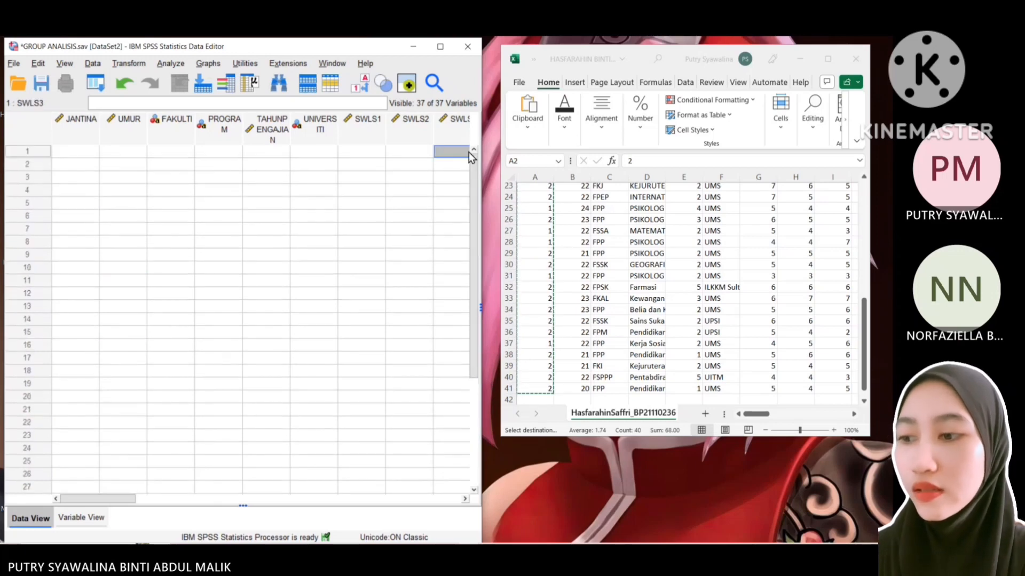
- Enter 2 as the JANTINA value of case 1 in the SPSS data grid
click(864, 342)
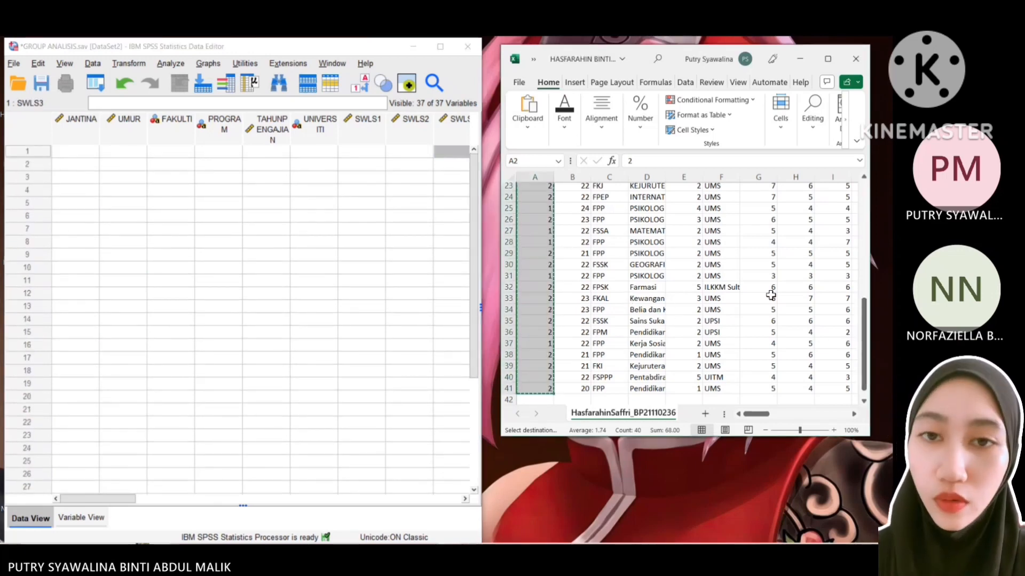
click(572, 298)
click(62, 152)
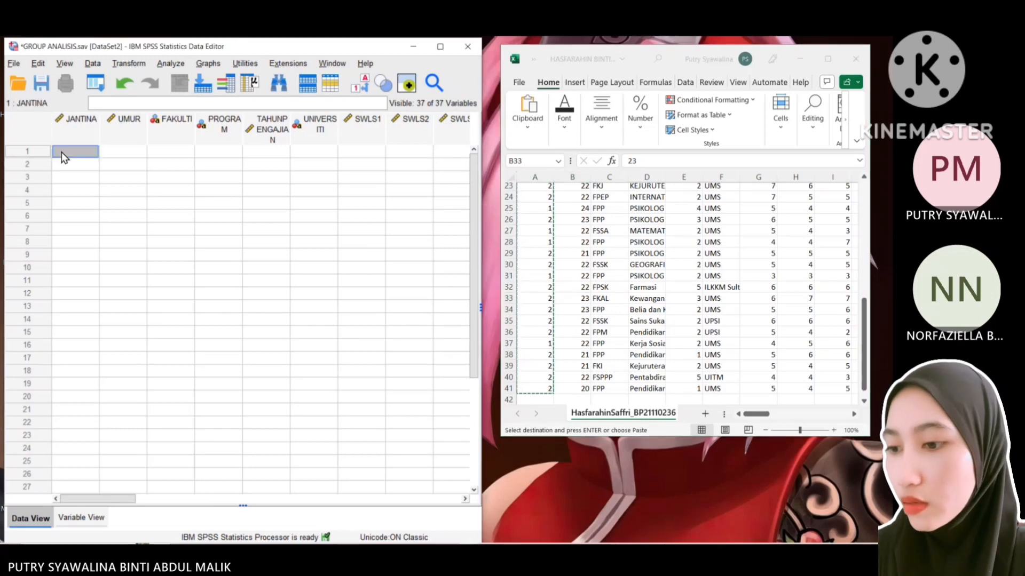
text(2)
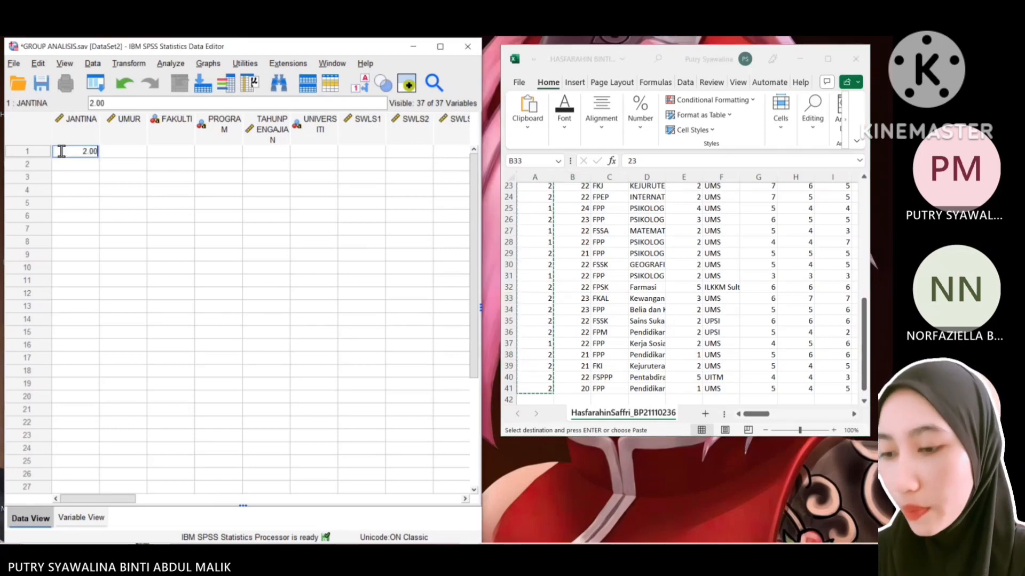
key(Return)
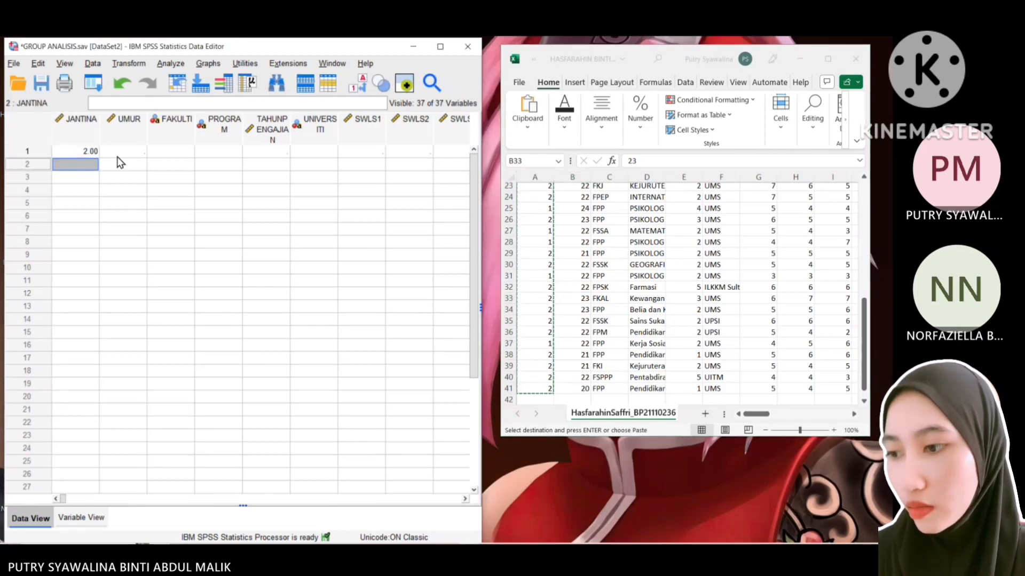
- Copy the remaining JANTINA values, A3:A41, from the Excel sheet
click(865, 326)
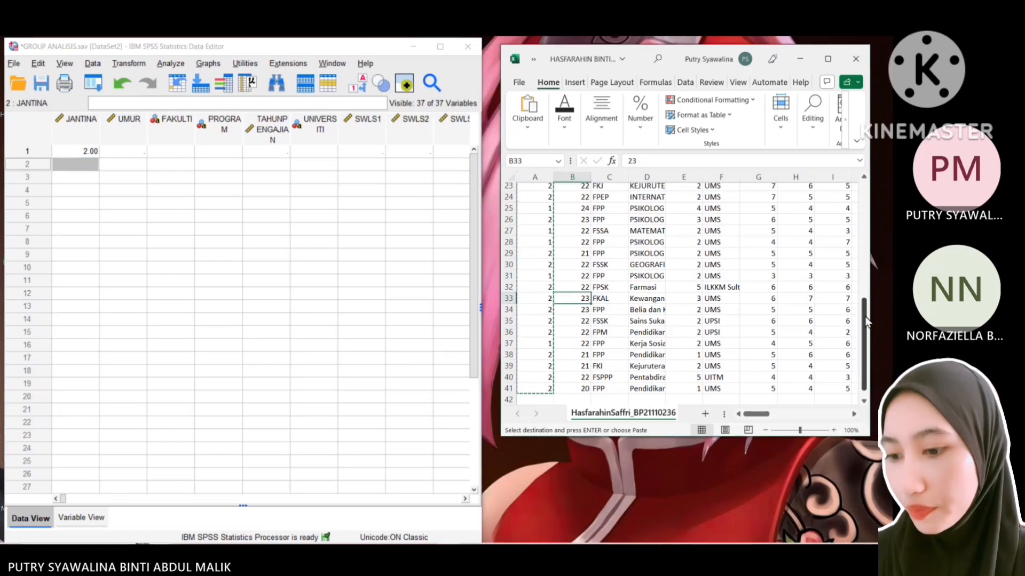
drag(864, 323, 865, 195)
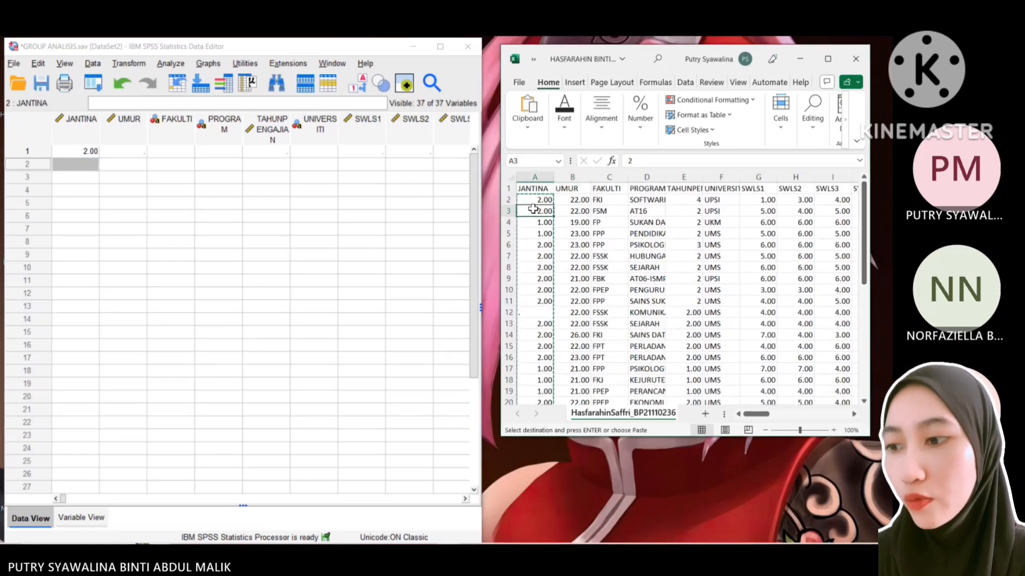
drag(536, 211, 533, 368)
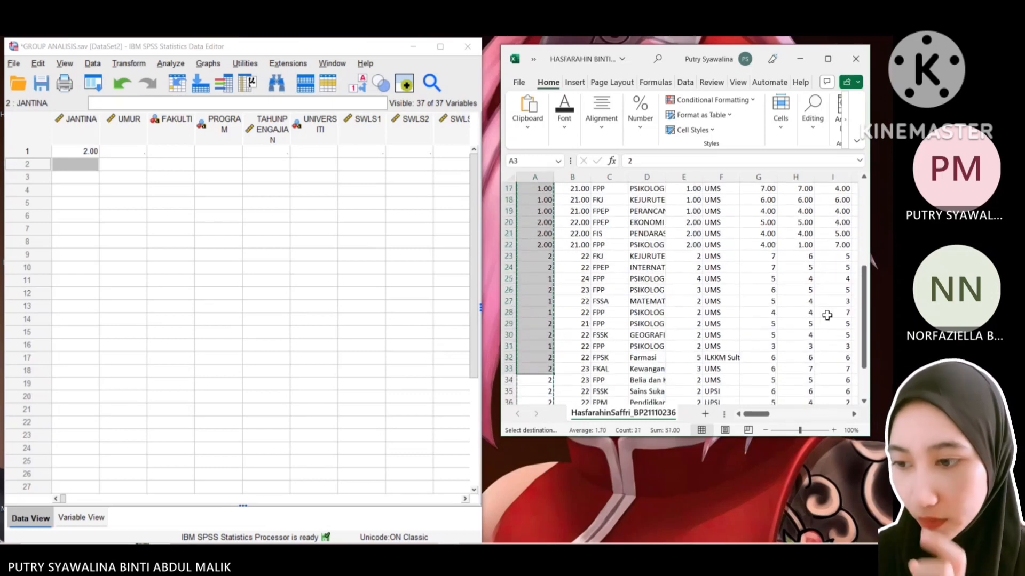
drag(864, 320, 865, 241)
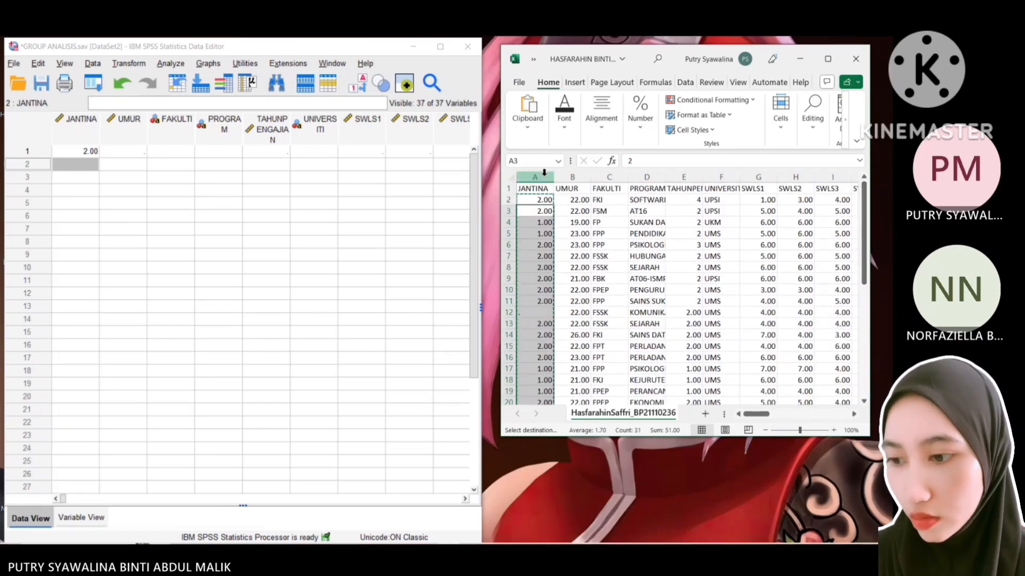
click(524, 210)
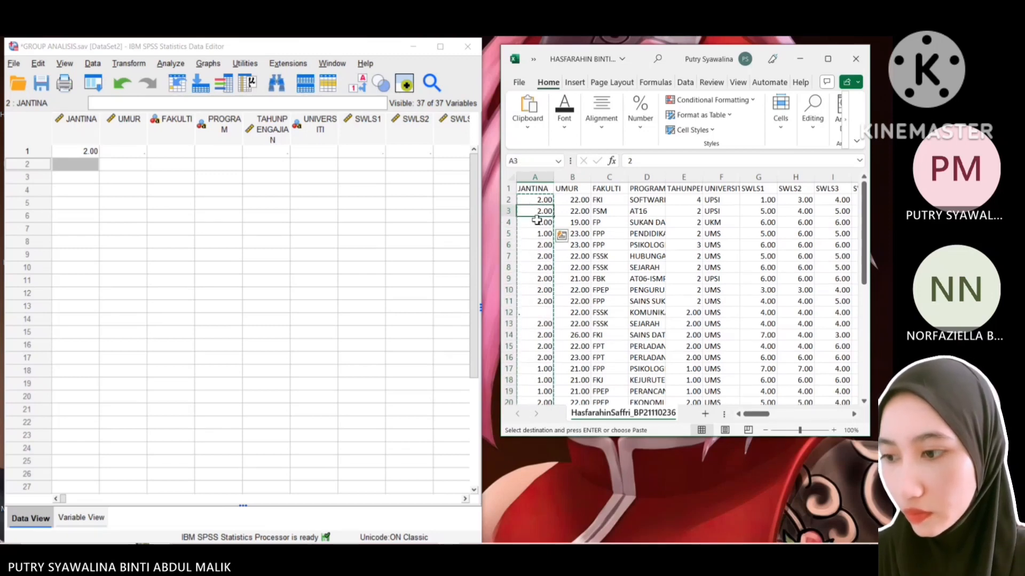
drag(537, 220, 538, 371)
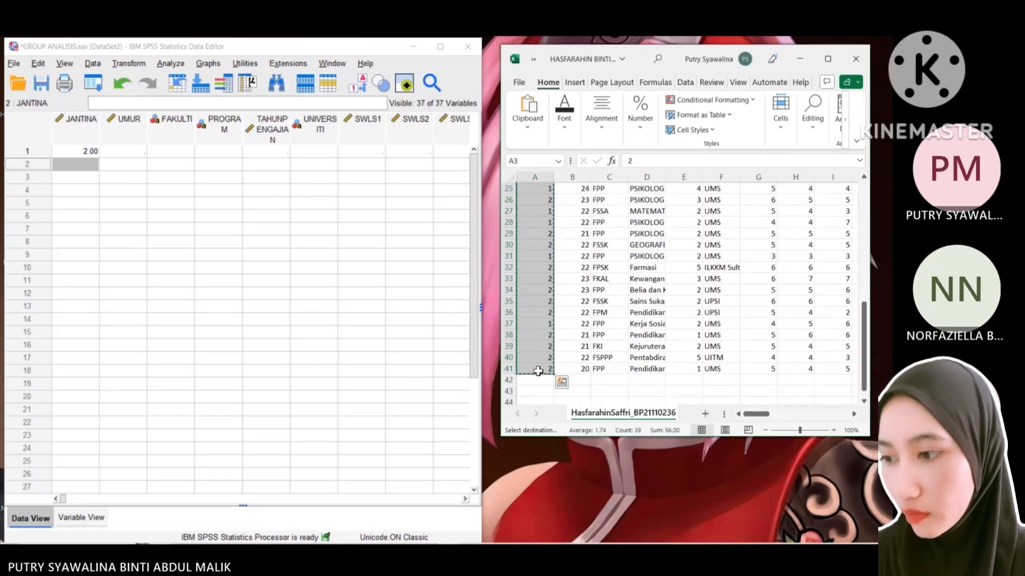
right_click(538, 370)
click(574, 194)
scroll(641, 294, up, 8)
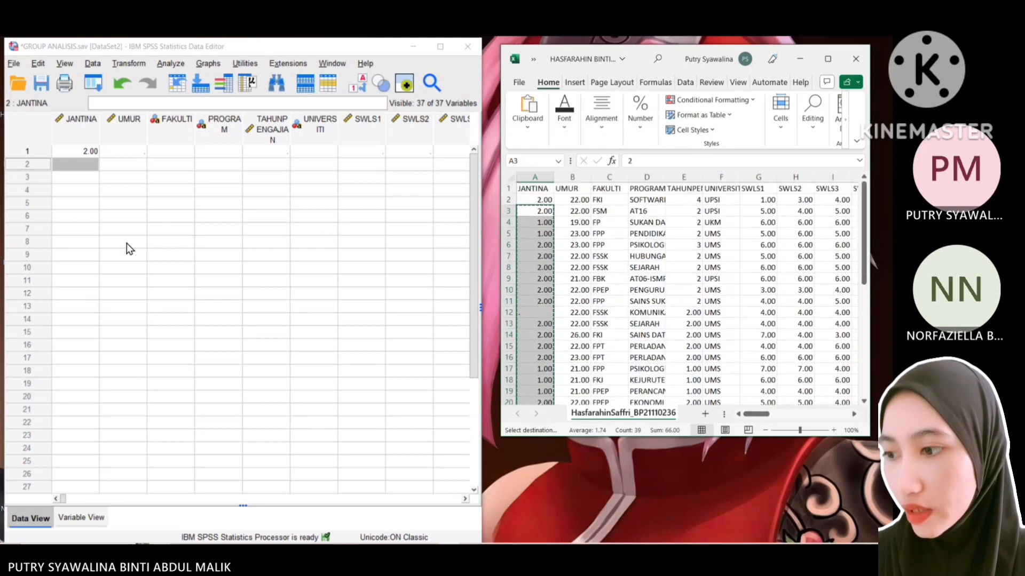
- Paste the copied values into the SPSS JANTINA column from case 3 down
drag(75, 176, 66, 501)
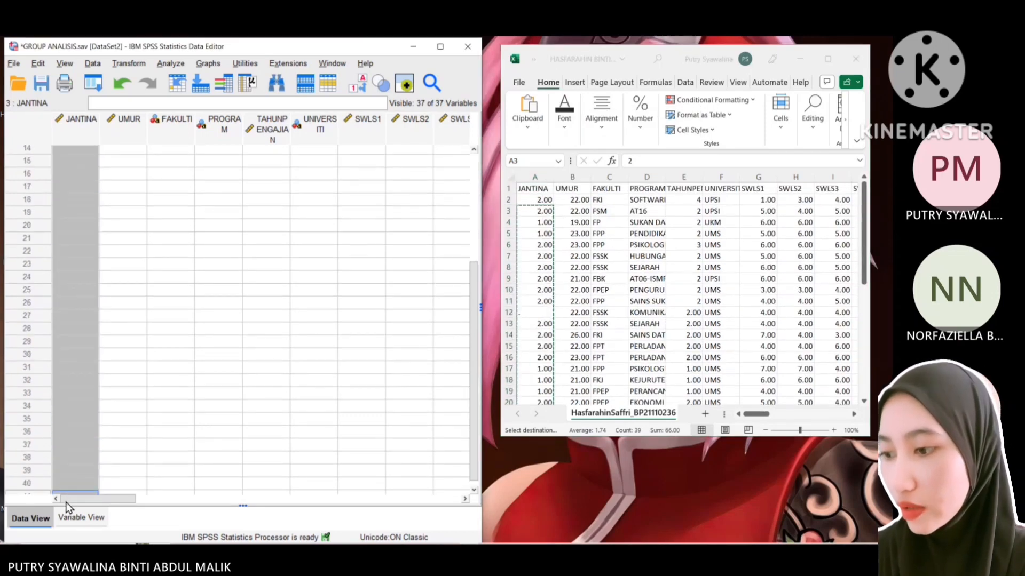
right_click(64, 448)
click(106, 390)
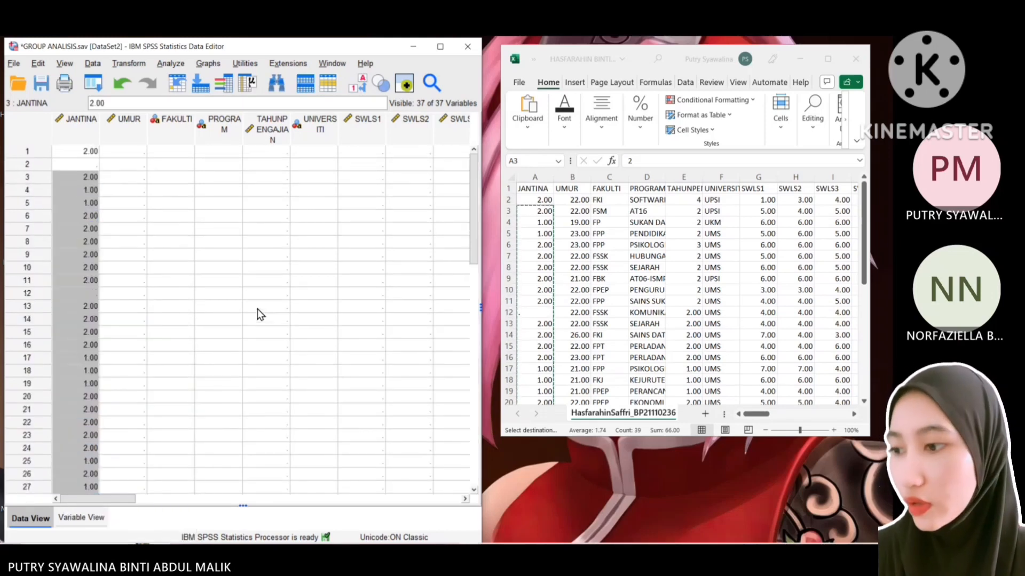
- Cut cases 2 to 41 out of the SPSS data grid to clear the misplaced JANTINA values
drag(10, 164, 23, 458)
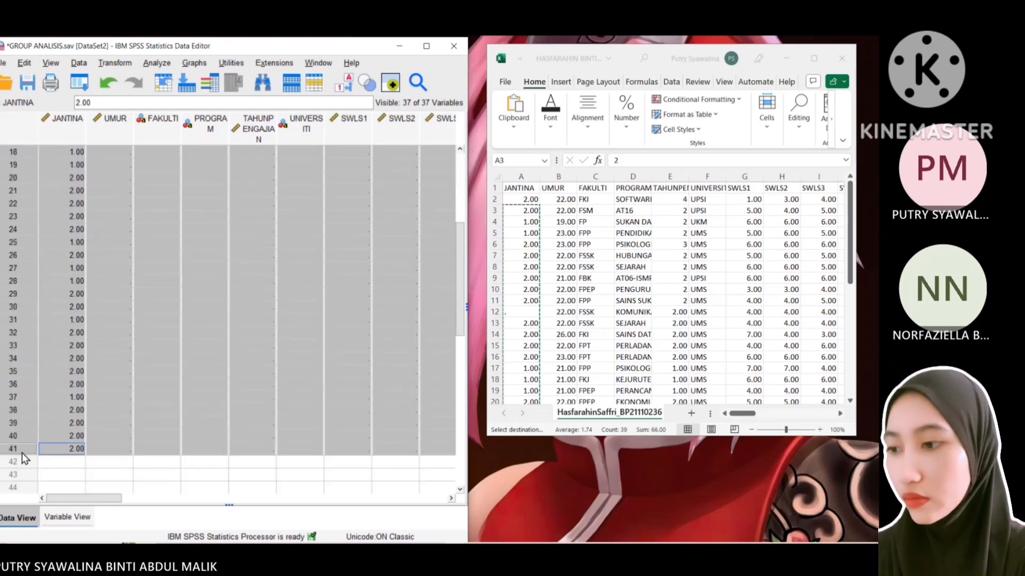
right_click(24, 457)
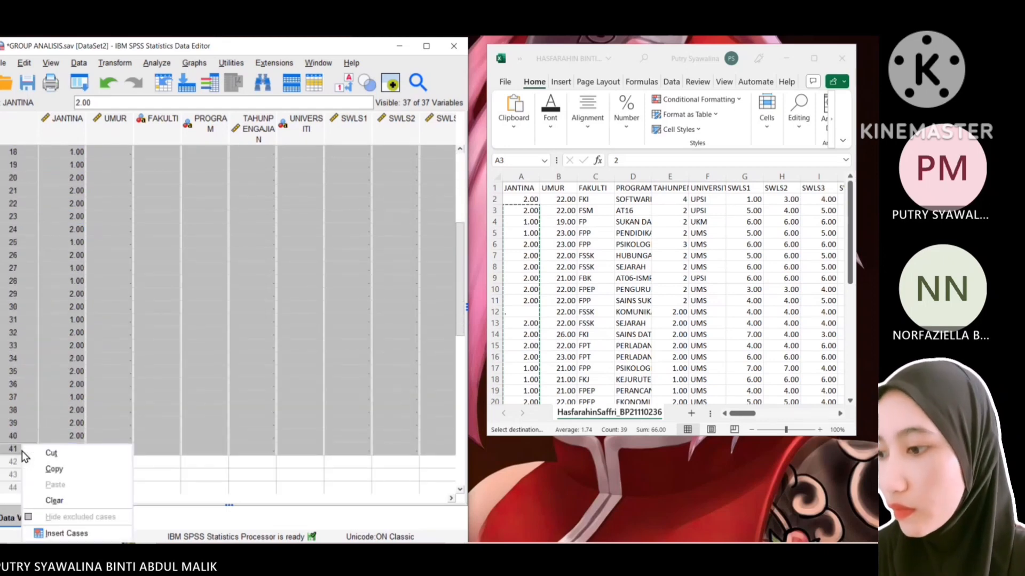
click(55, 453)
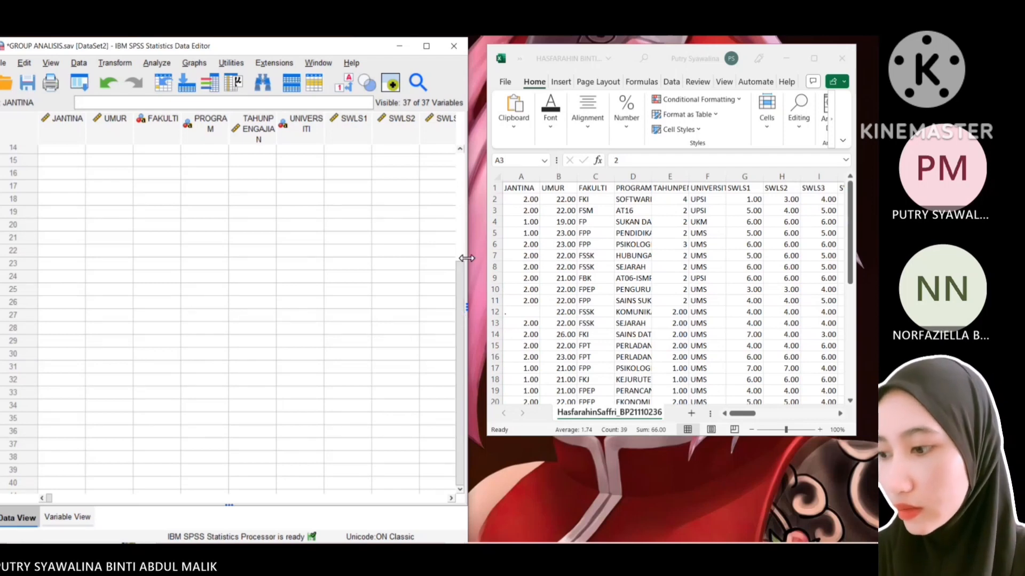
- Recopy Excel's A3:A41, paste it into JANTINA from case 2 down, and enter 2 in the empty cell of case 11
drag(462, 281, 462, 157)
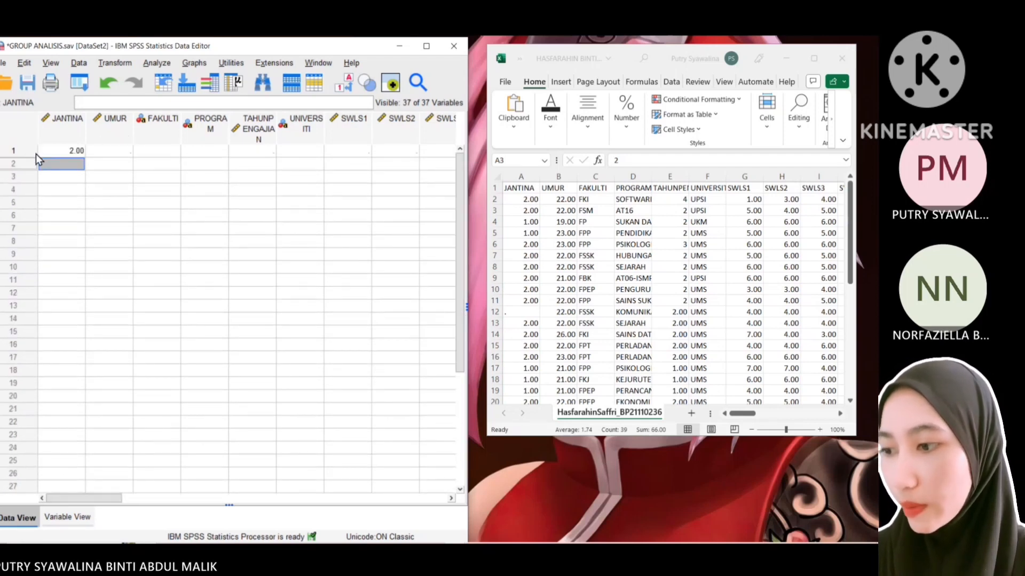
key(ctrl+c)
drag(48, 167, 64, 496)
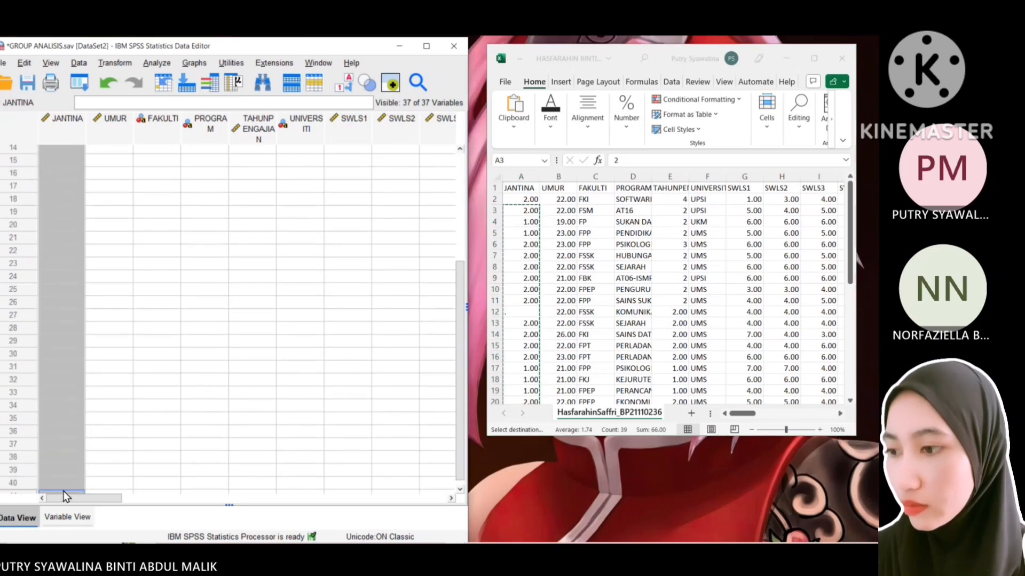
right_click(59, 430)
click(94, 390)
scroll(145, 271, down, 2)
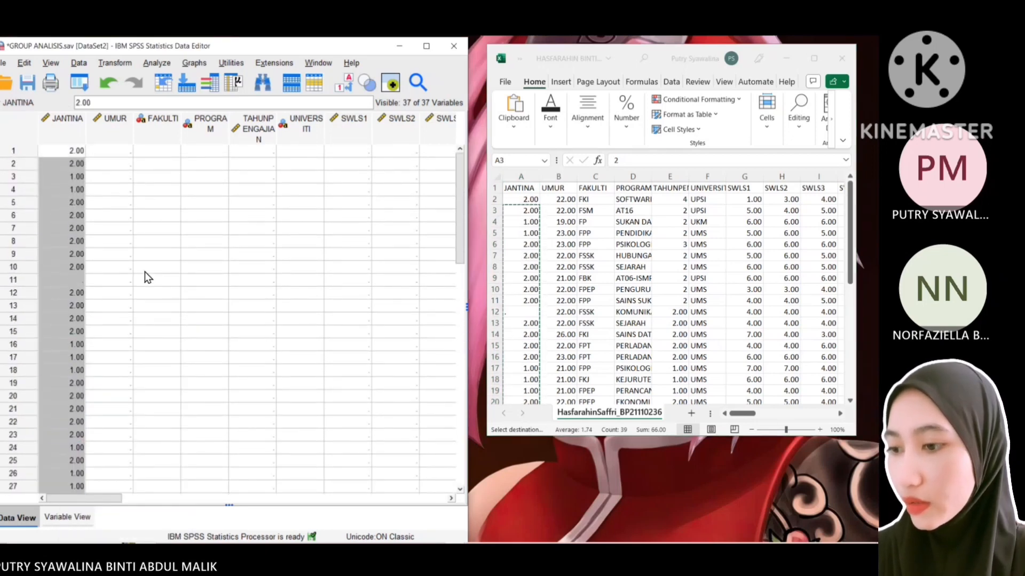
click(63, 281)
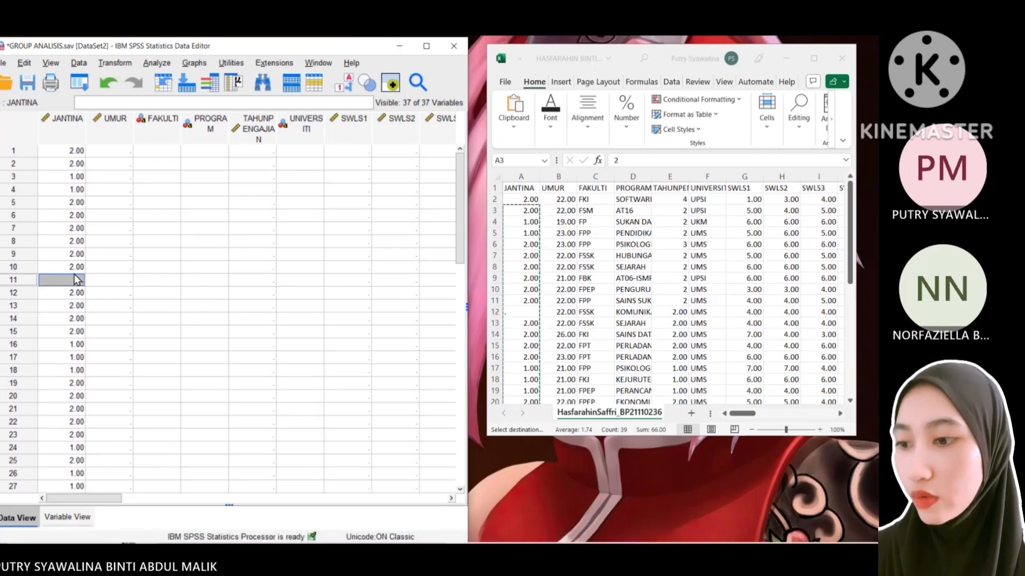
- Copy the UMUR values in B2:B41 of the Excel sheet
drag(559, 199, 569, 382)
right_click(568, 383)
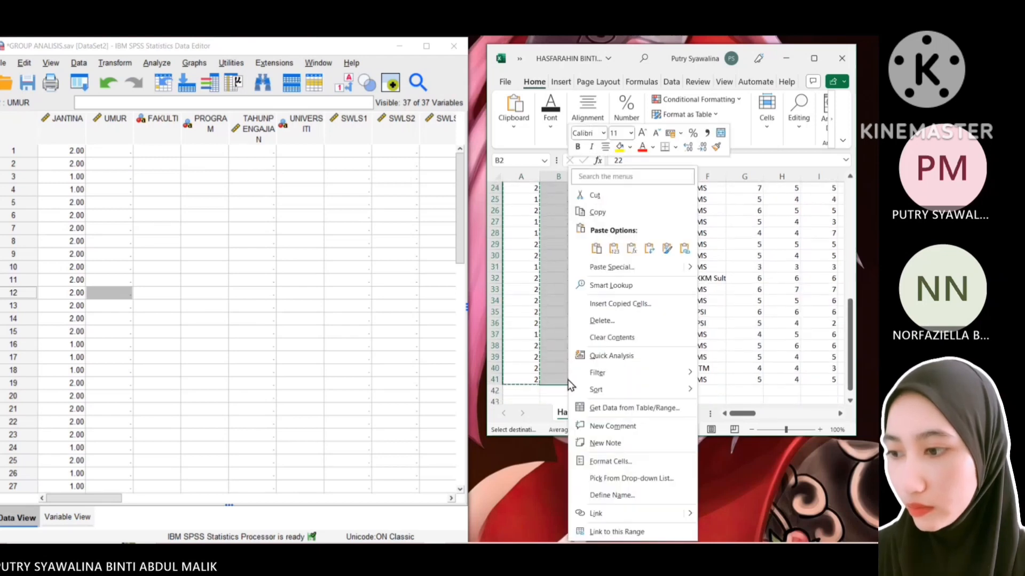
click(597, 213)
click(460, 208)
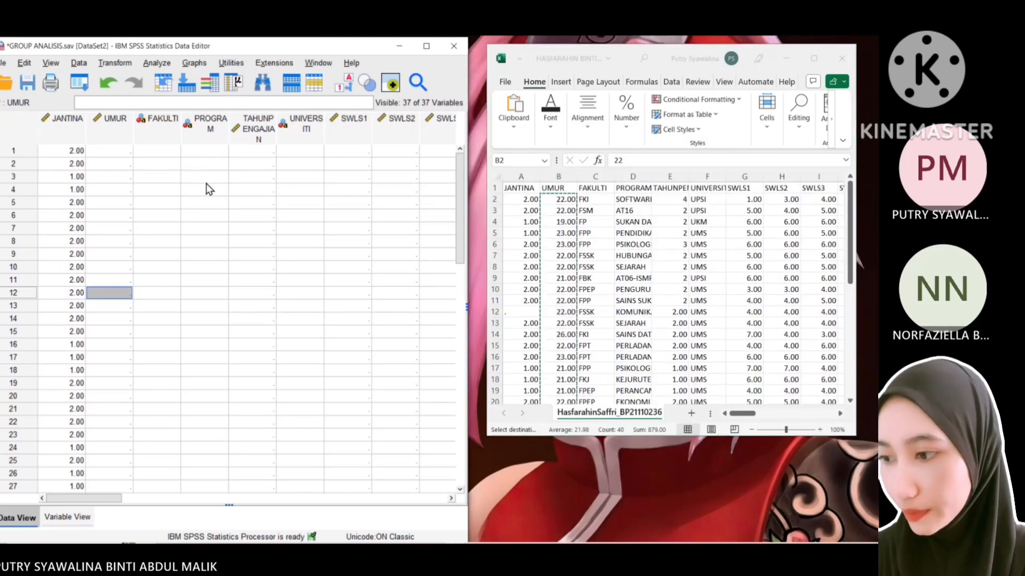
- Paste the copied Excel ages into the SPSS UMUR column from case 1 down
drag(162, 155, 155, 319)
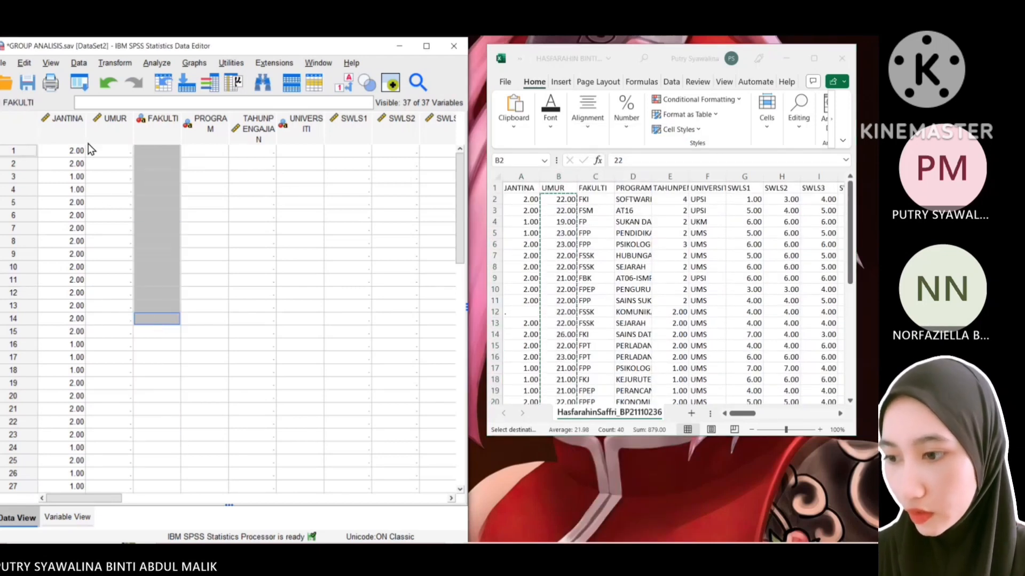
click(88, 143)
right_click(107, 151)
click(253, 176)
drag(106, 150, 118, 500)
right_click(111, 463)
click(144, 401)
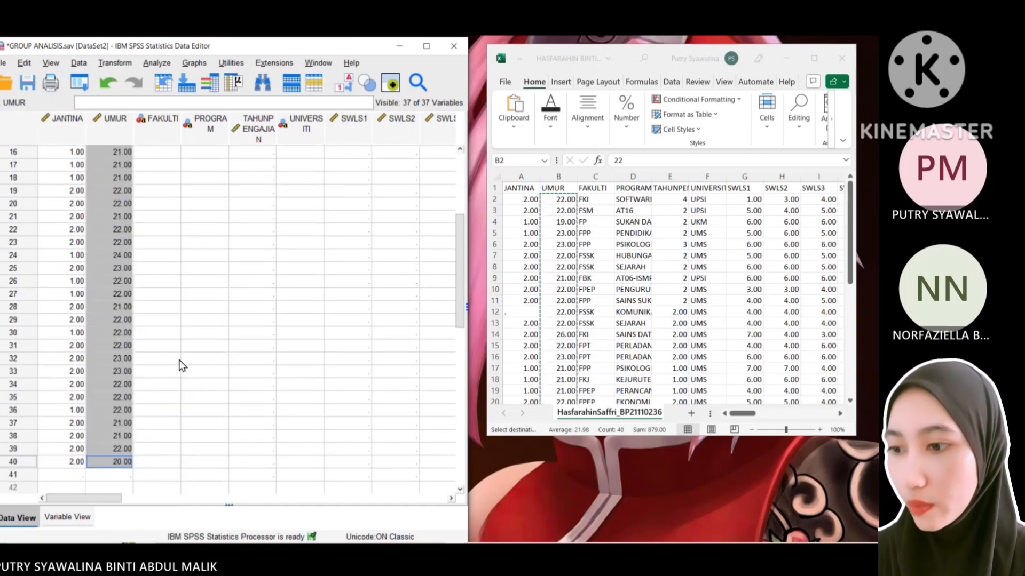
- Copy the rest of the Excel survey data, from the first FAKULTI value in C2 through the last column and row
scroll(231, 350, up, 5)
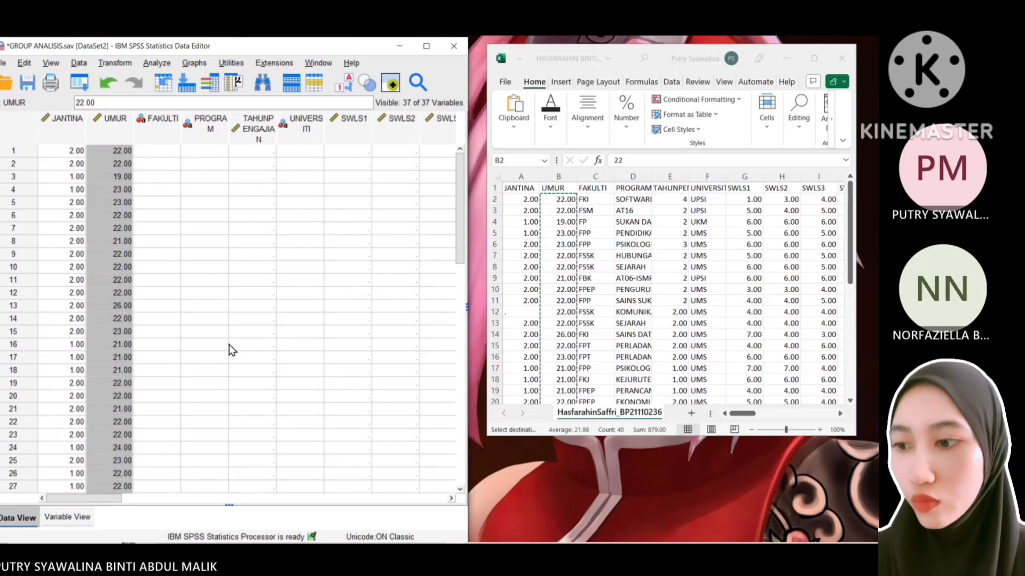
drag(850, 229, 842, 456)
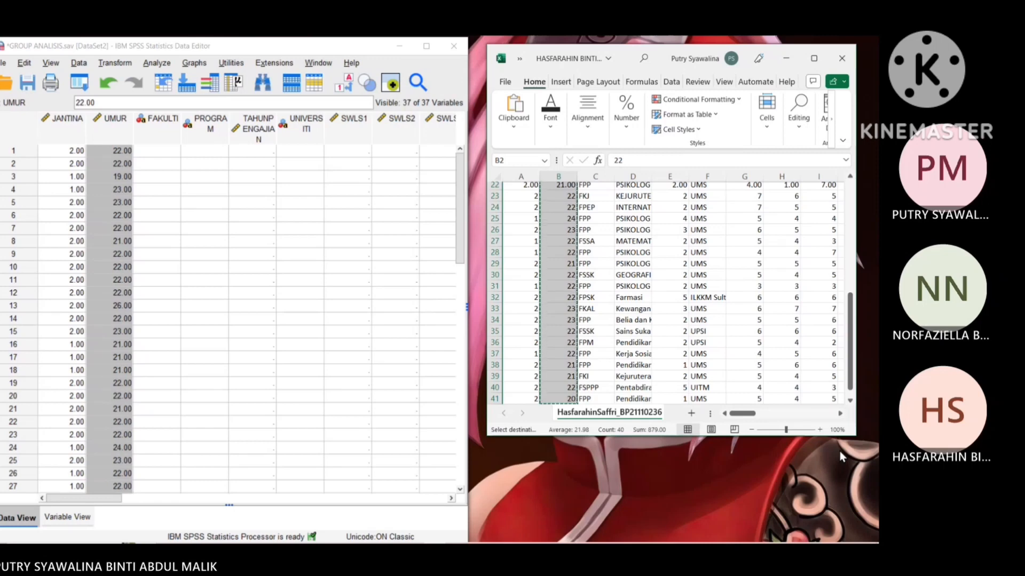
click(461, 243)
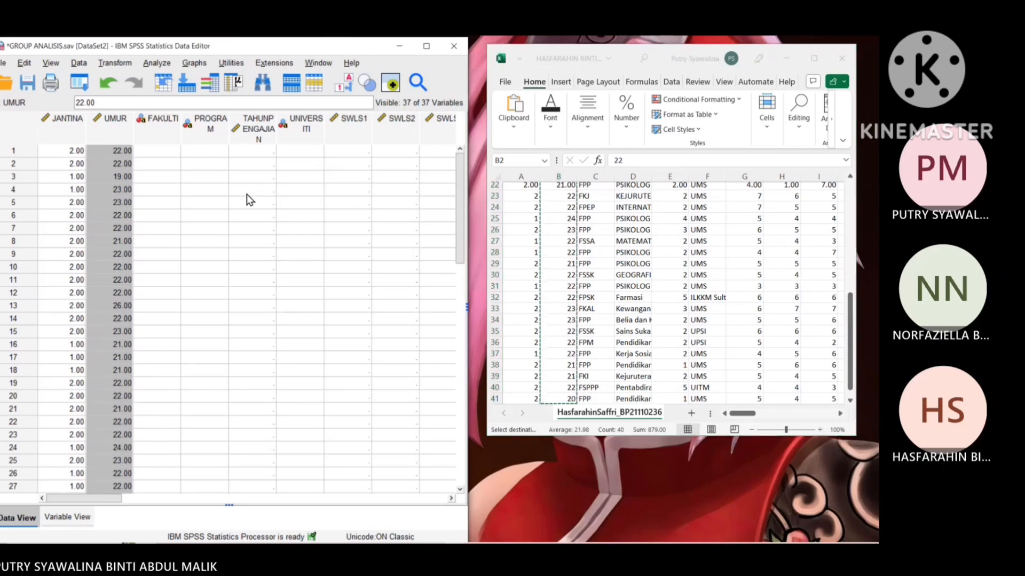
drag(852, 319, 850, 208)
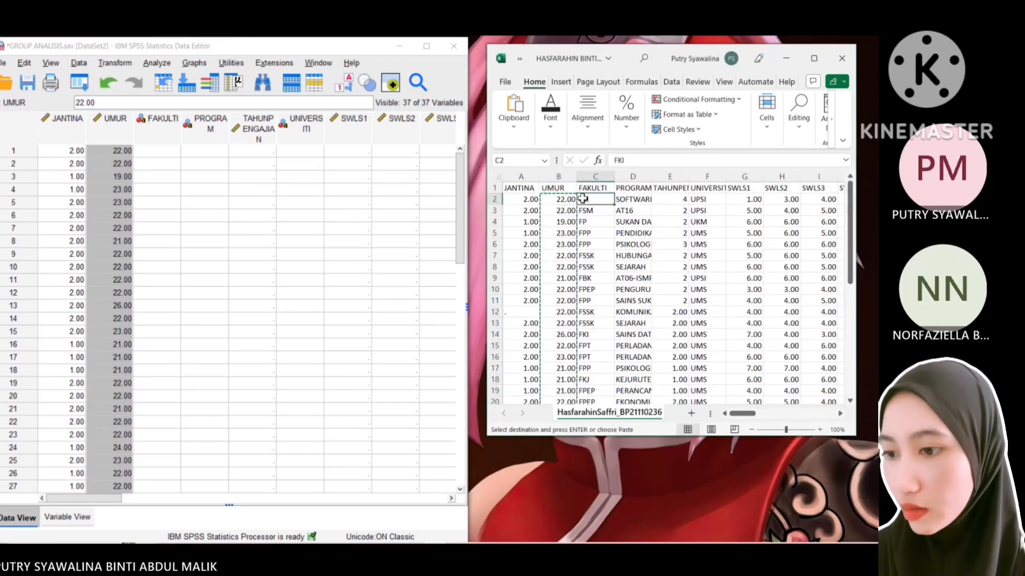
drag(583, 199, 792, 380)
right_click(767, 380)
click(666, 212)
- Paste the copied Excel block into the SPSS columns FAKULTI through STRES for cases 1 to 40
drag(160, 151, 238, 430)
right_click(239, 430)
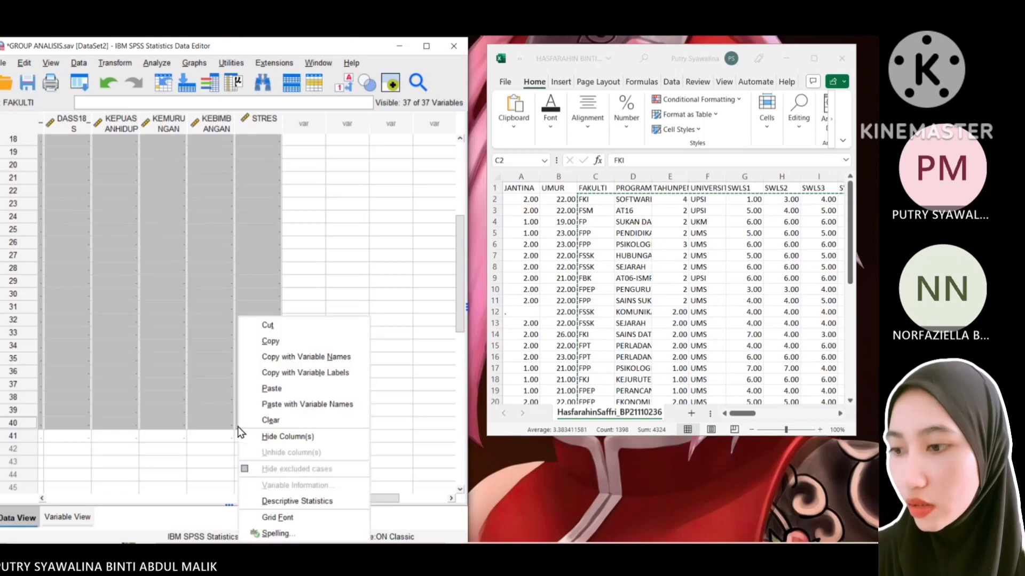
click(302, 389)
drag(384, 499, 98, 503)
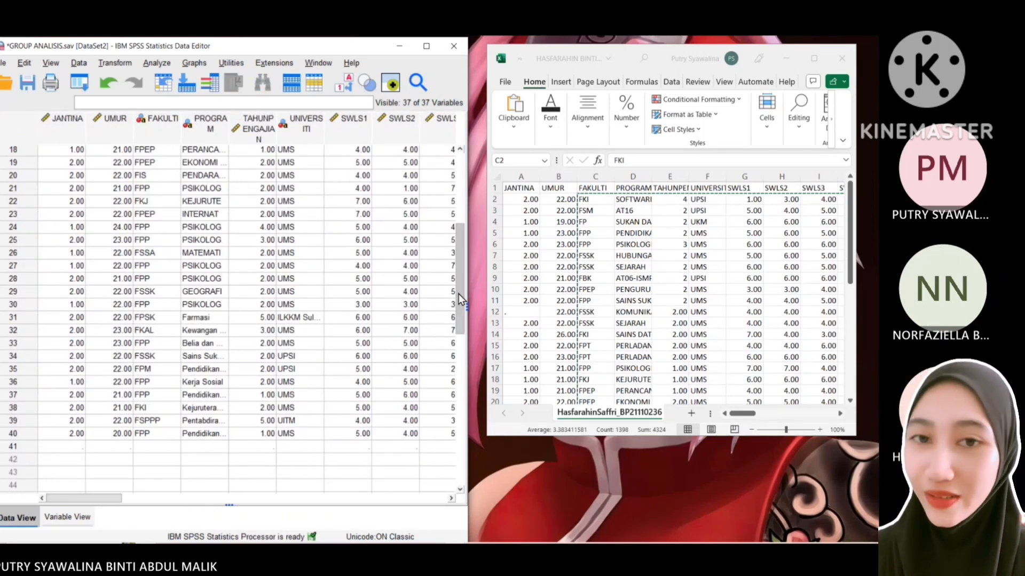
scroll(459, 298, up, 6)
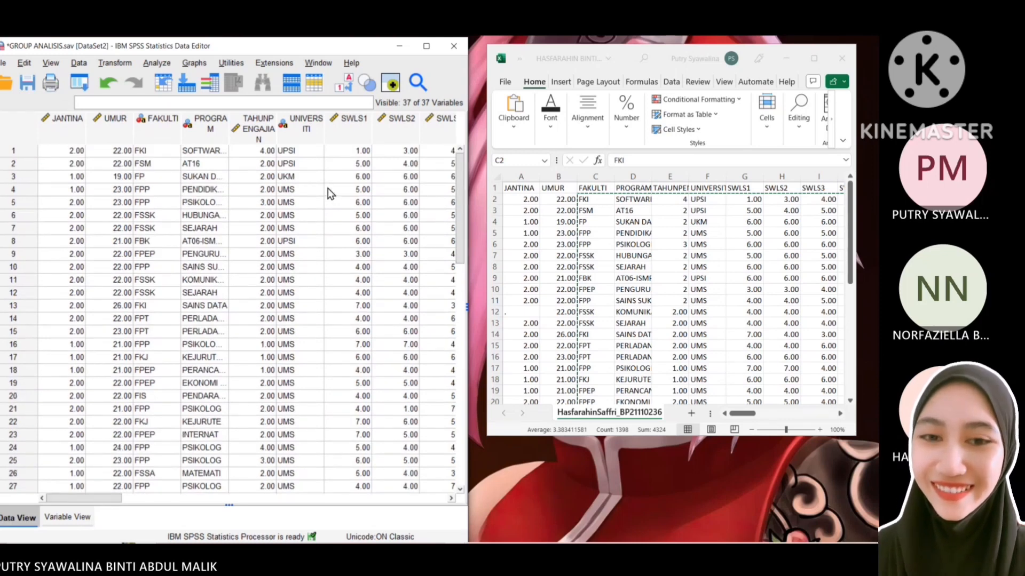
drag(460, 242, 463, 178)
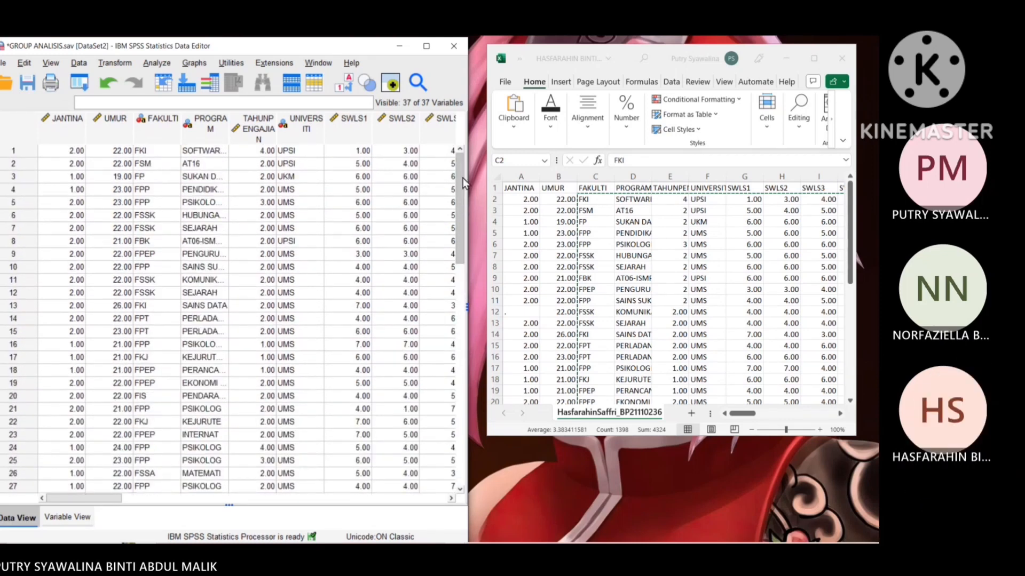
- Close SPSS, saving the changes to GROUP ANALISIS.sav, and close the Excel workbook
click(449, 50)
click(196, 328)
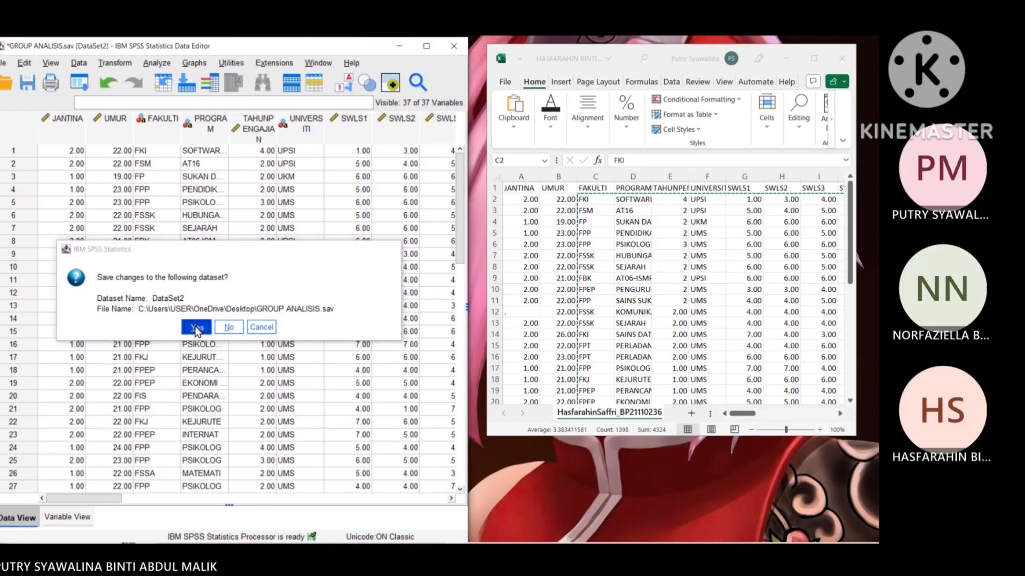
click(449, 48)
click(214, 329)
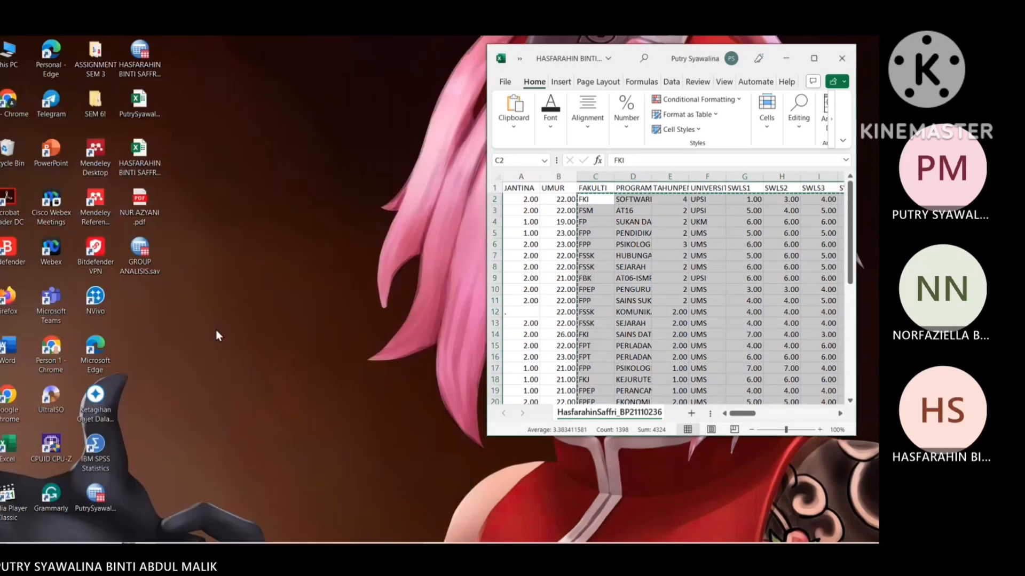
click(842, 59)
click(392, 336)
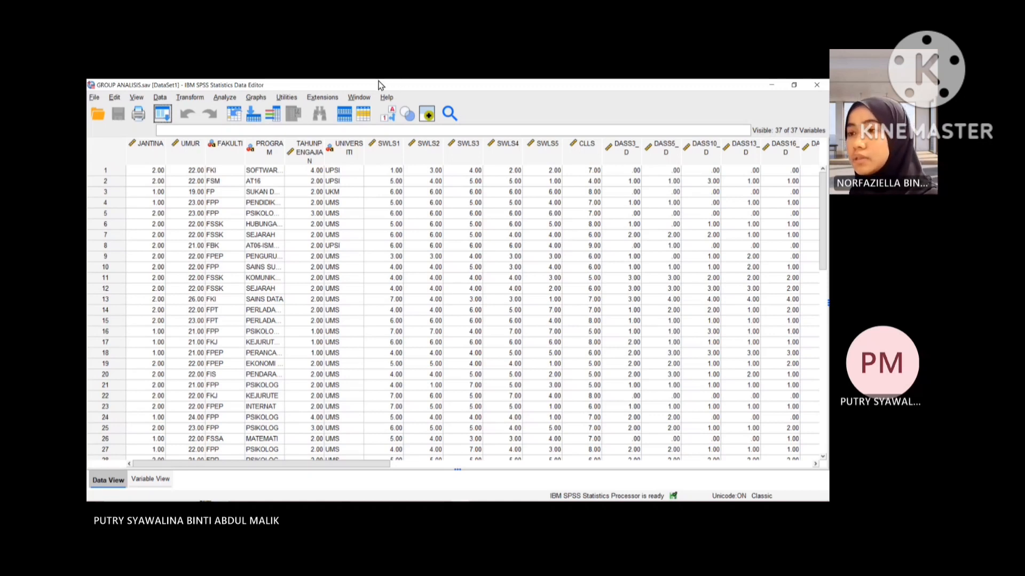
- Set up a Frequencies analysis in GROUP ANALISIS.sav with JANTINA, UMUR and FAKULTI as its variables
click(229, 99)
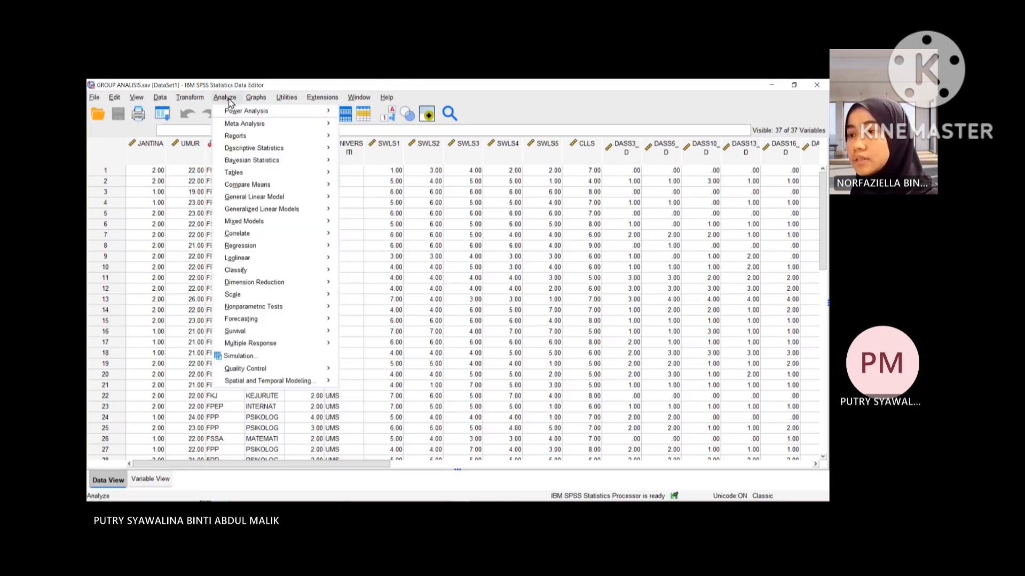
mouse_move(276, 153)
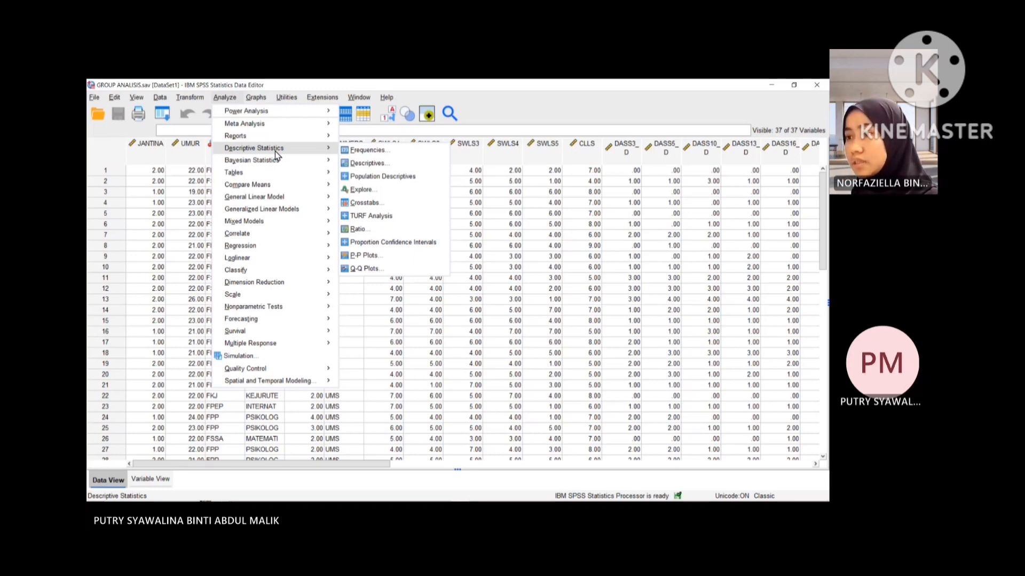
mouse_move(333, 158)
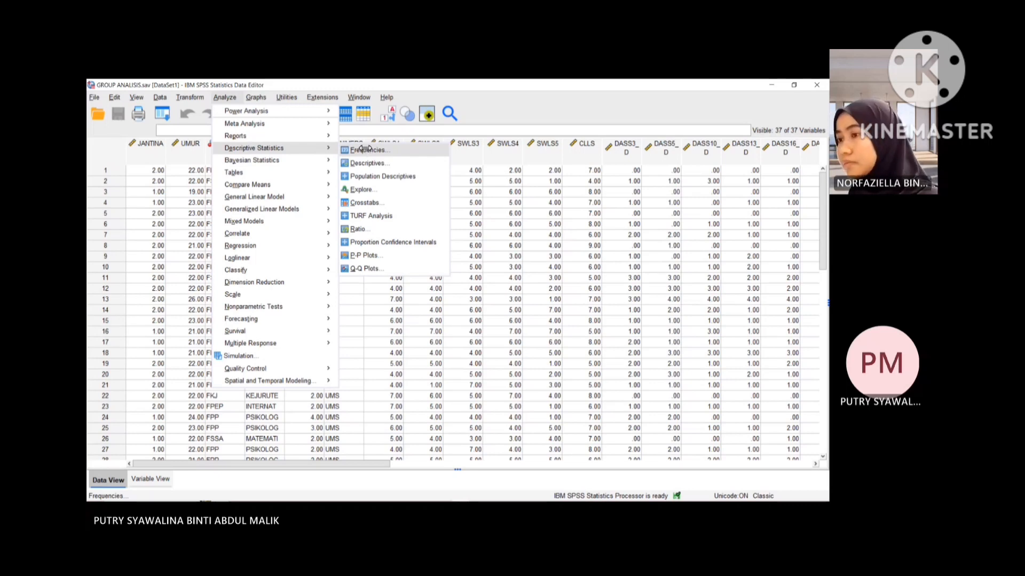
click(366, 149)
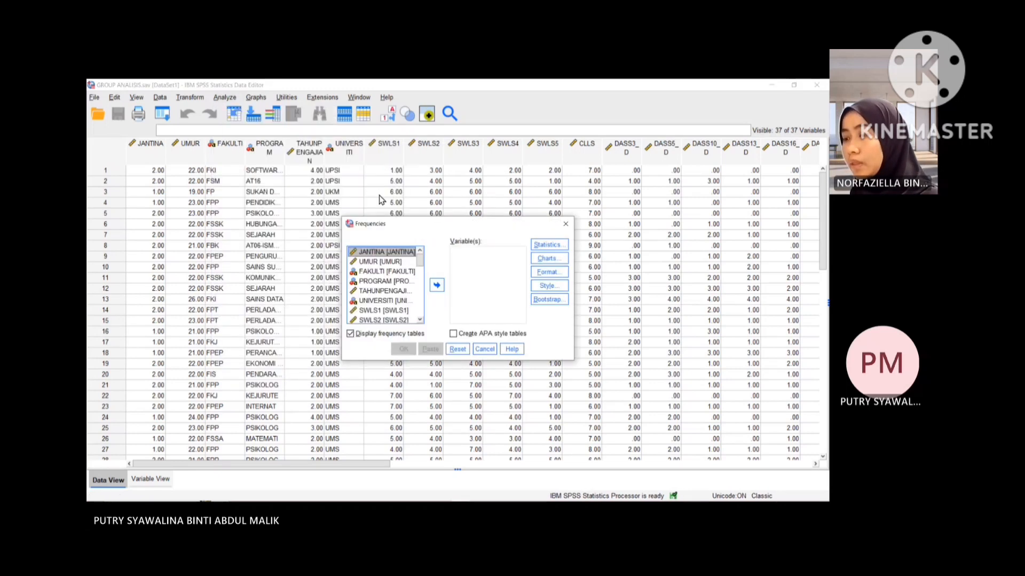
click(402, 252)
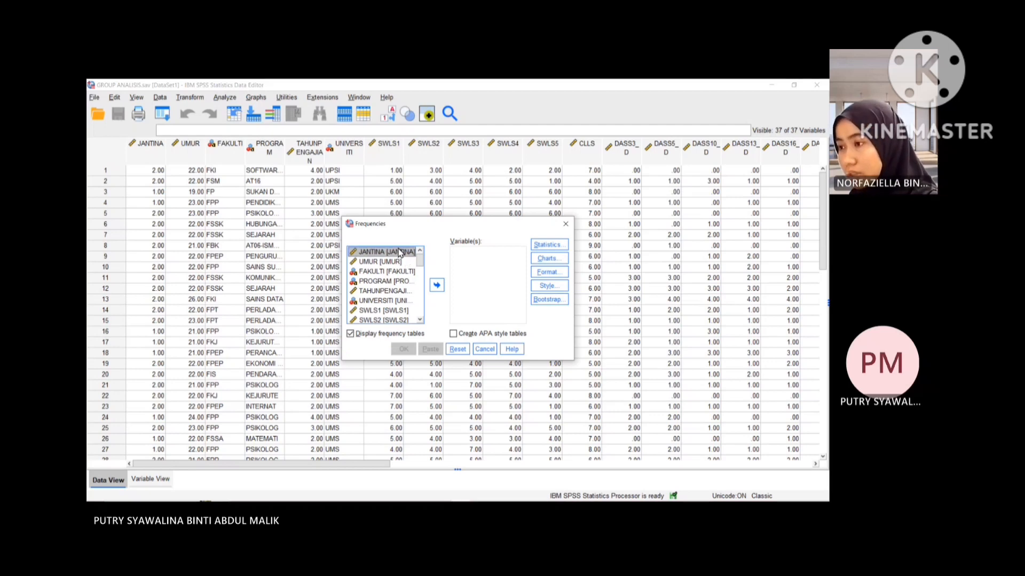
click(437, 285)
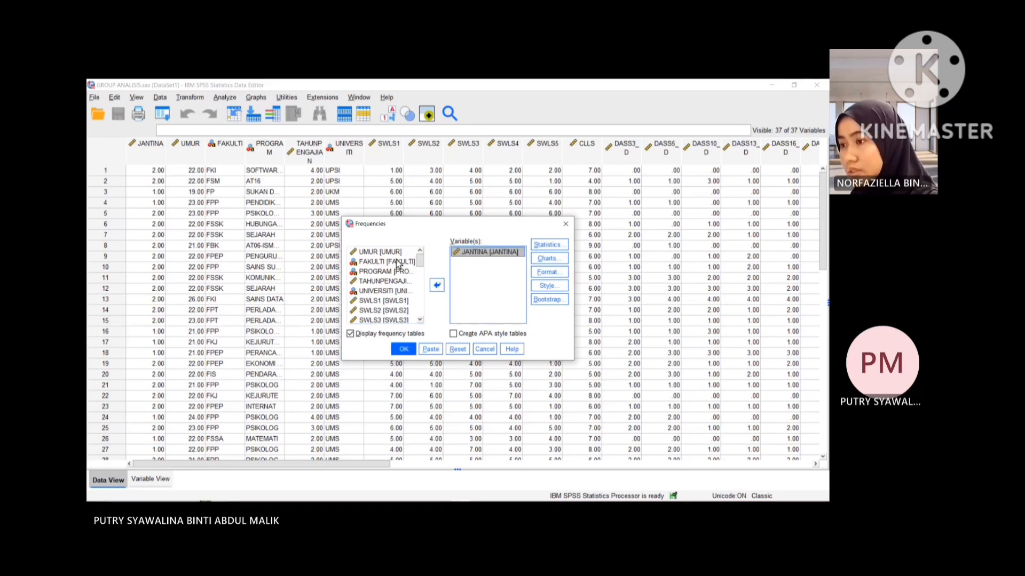
click(393, 251)
click(437, 286)
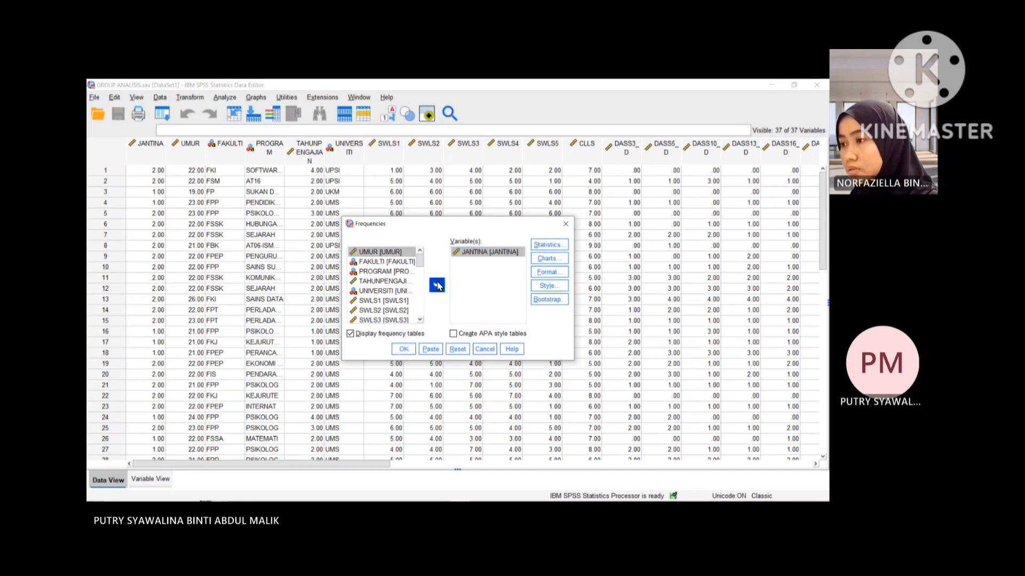
click(393, 253)
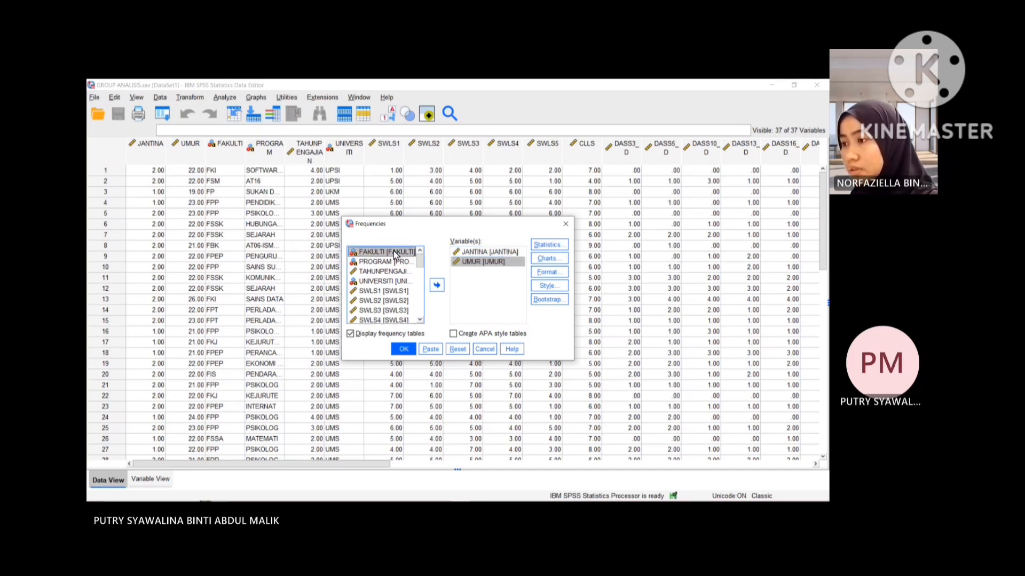
click(438, 286)
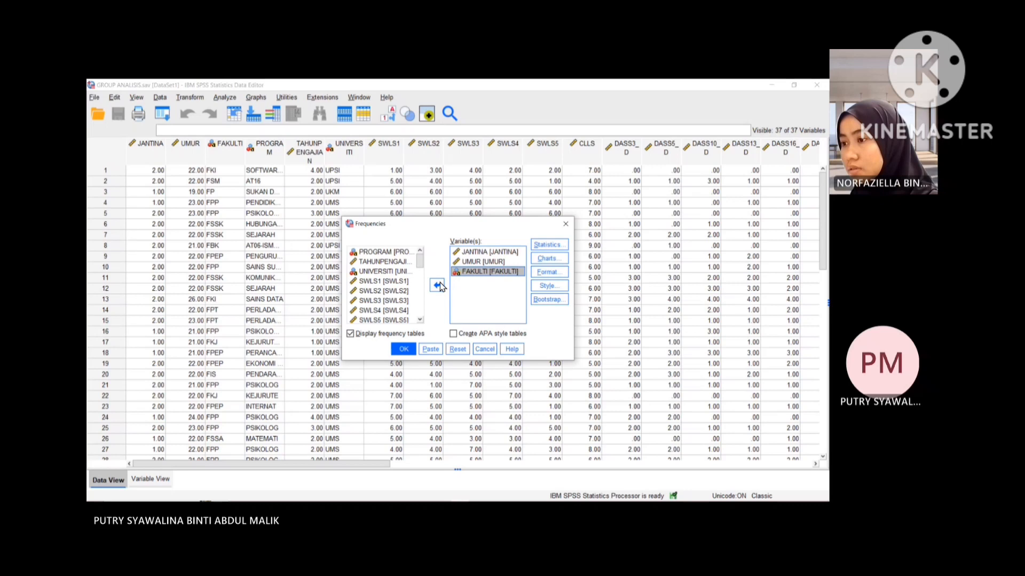
- Add PROGRAM, TAHUNPENGAJIAN and UNIVERSITI to the Frequencies variables and run the analysis
click(401, 254)
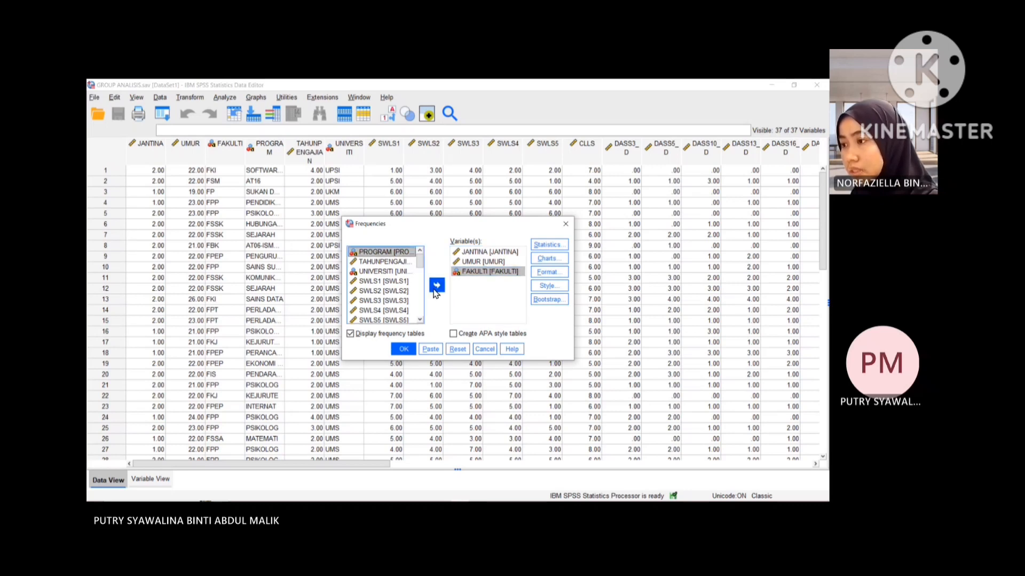
click(437, 285)
click(400, 254)
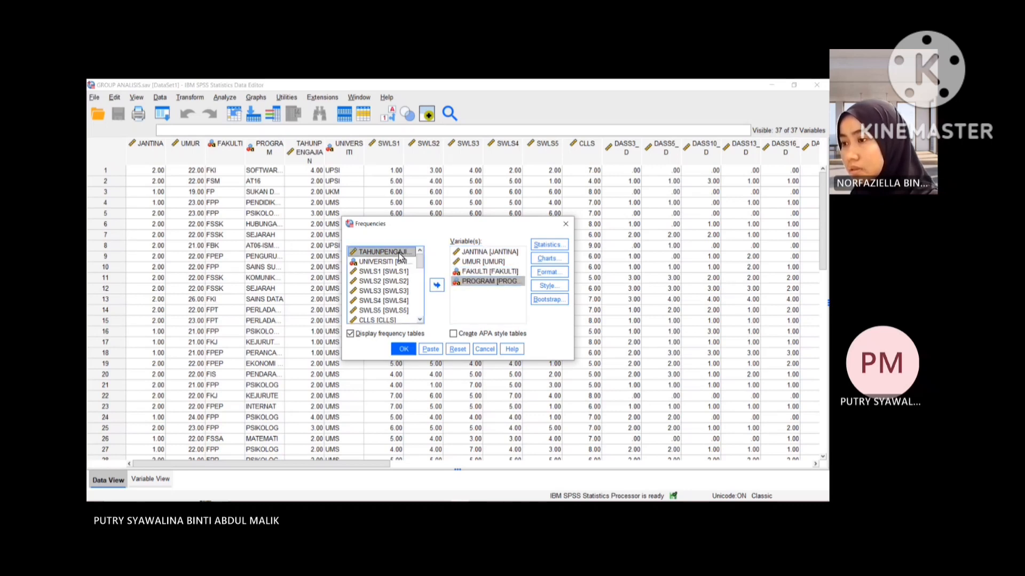
click(437, 286)
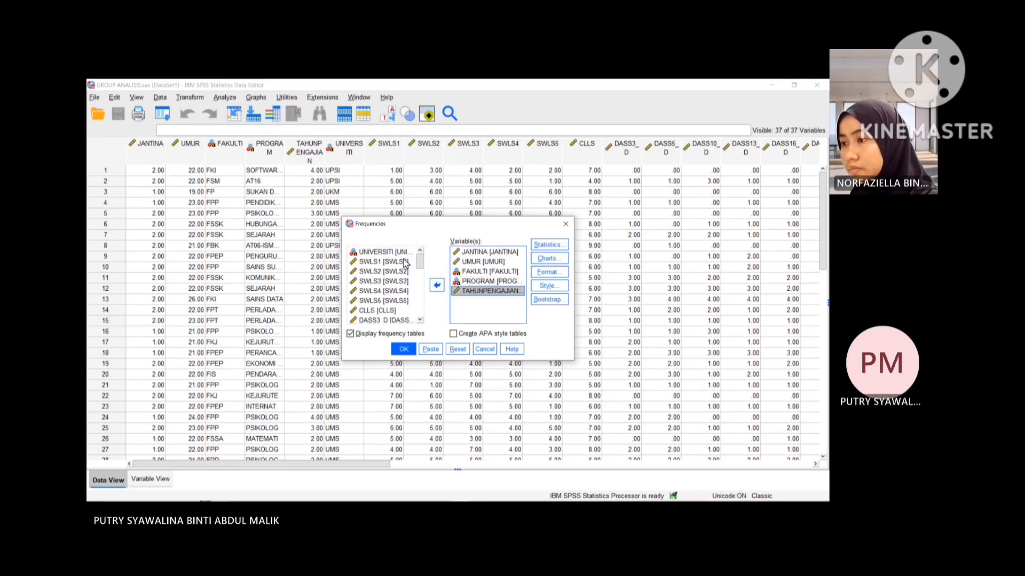
click(400, 252)
click(436, 286)
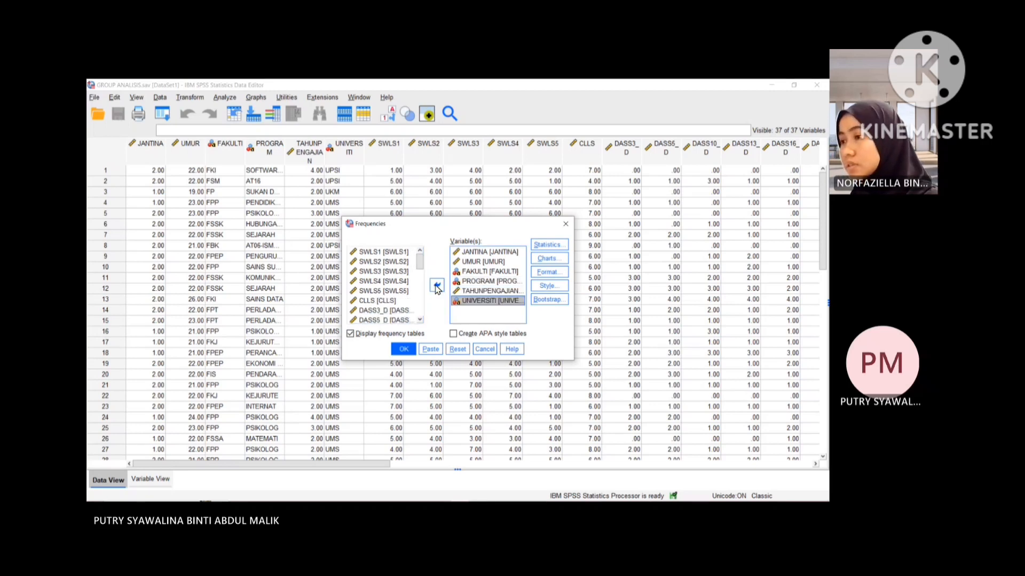
click(404, 350)
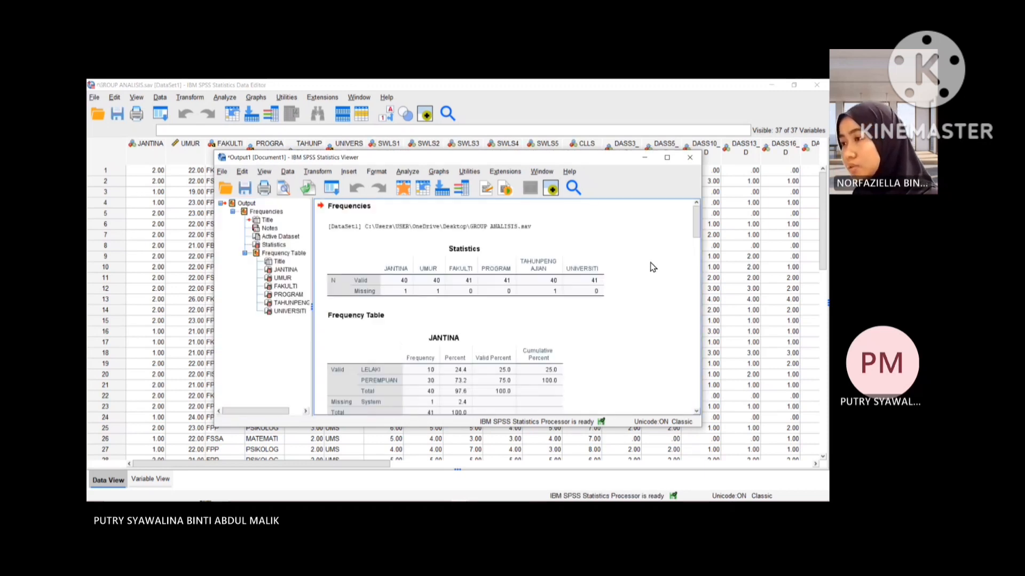
- Examine the frequency tables for JANTINA, UMUR, FAKULTI, PROGRAM, TAHUNPENGAJIAN and UNIVERSITI in the output
drag(696, 233, 696, 241)
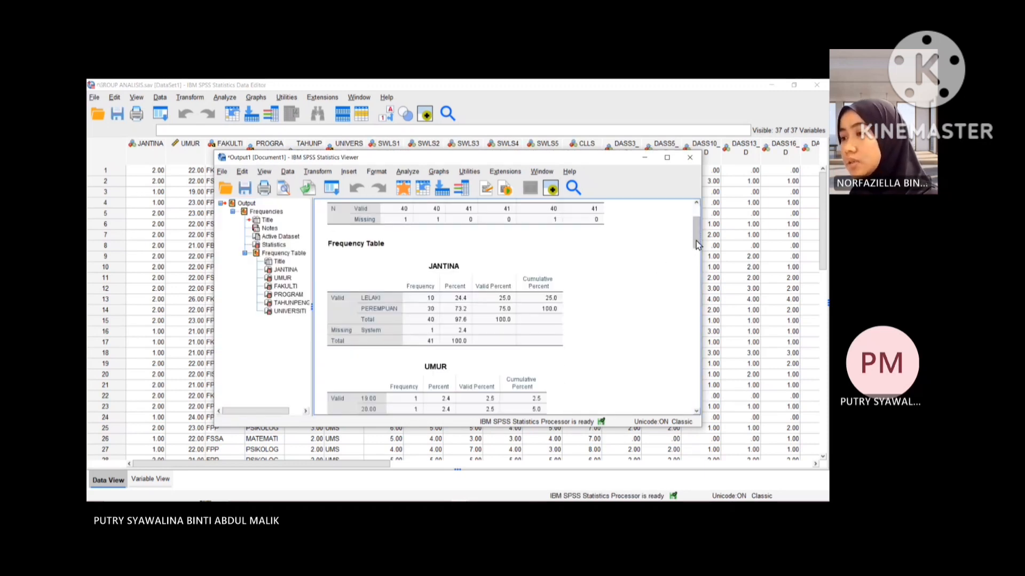
click(412, 261)
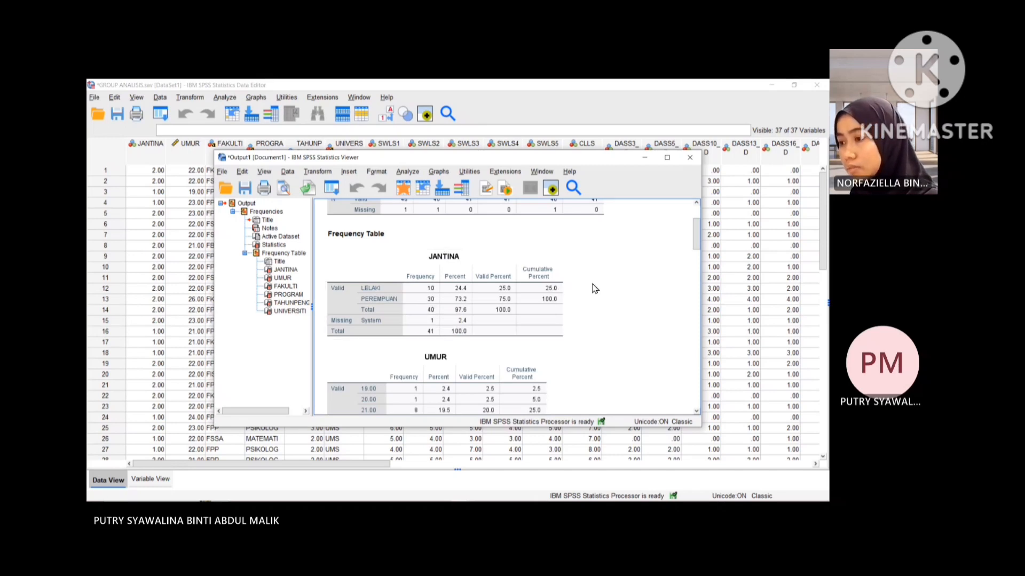
drag(696, 241, 695, 255)
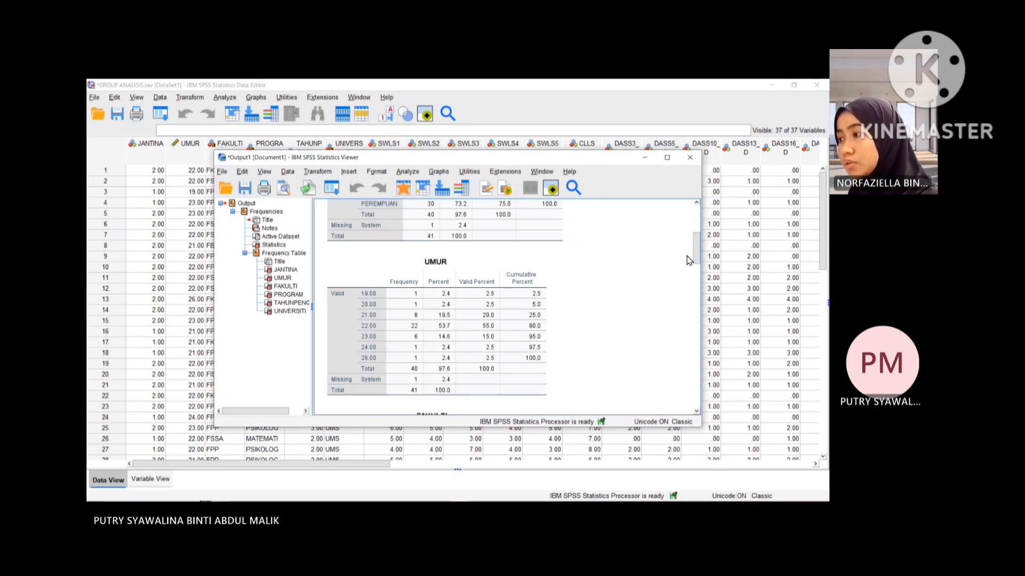
drag(697, 256, 696, 285)
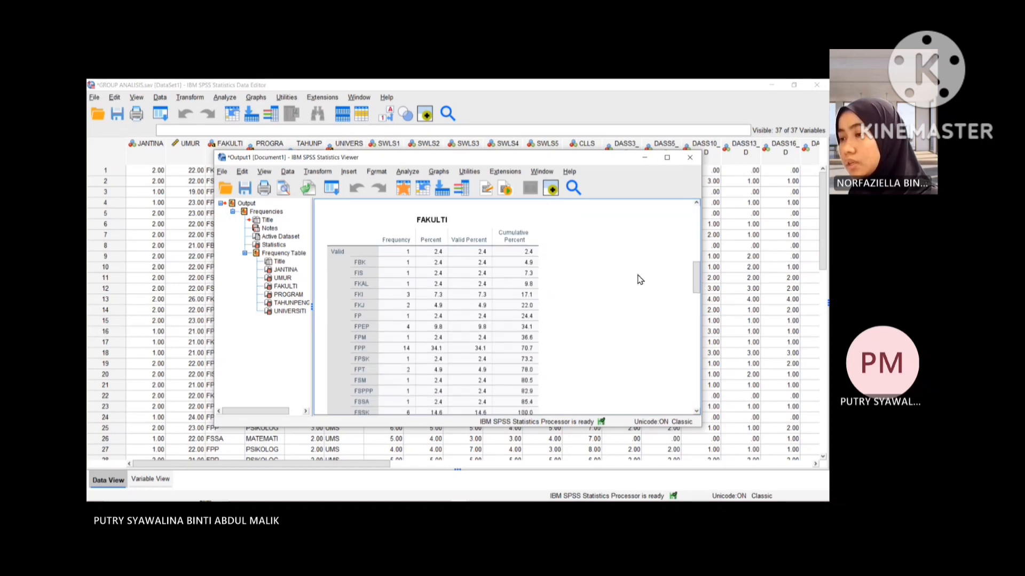
click(510, 291)
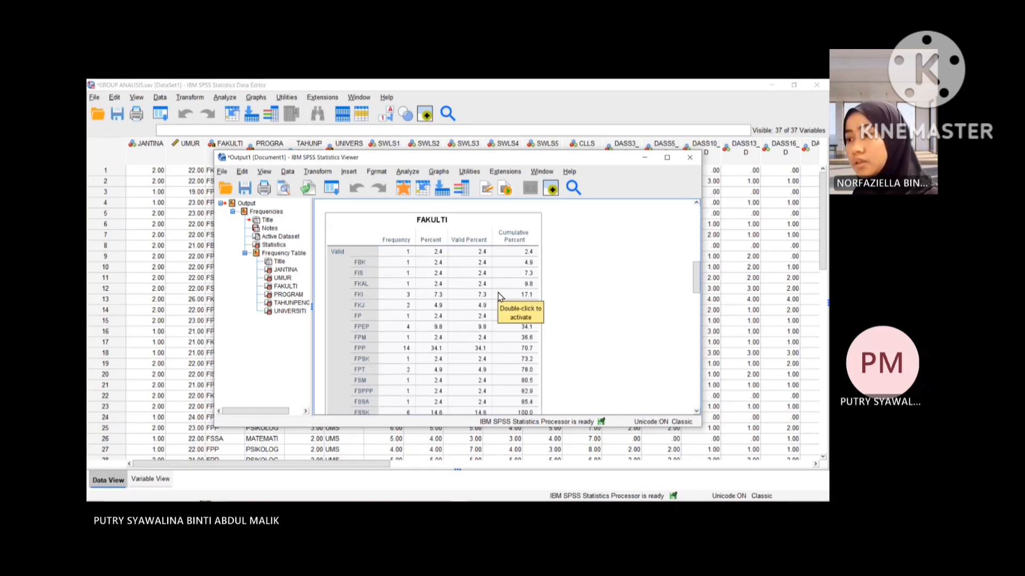
click(568, 294)
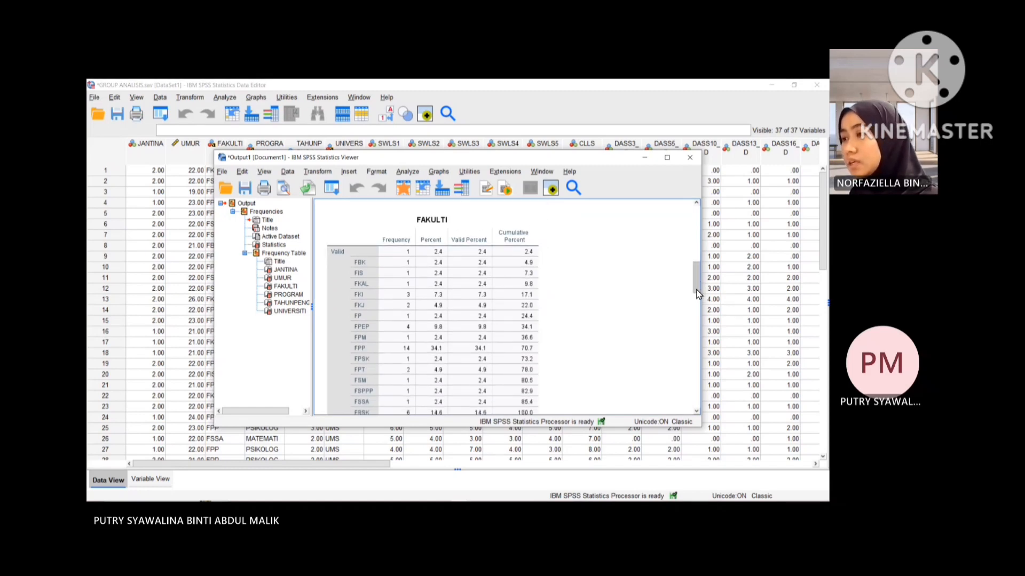
drag(697, 294, 697, 324)
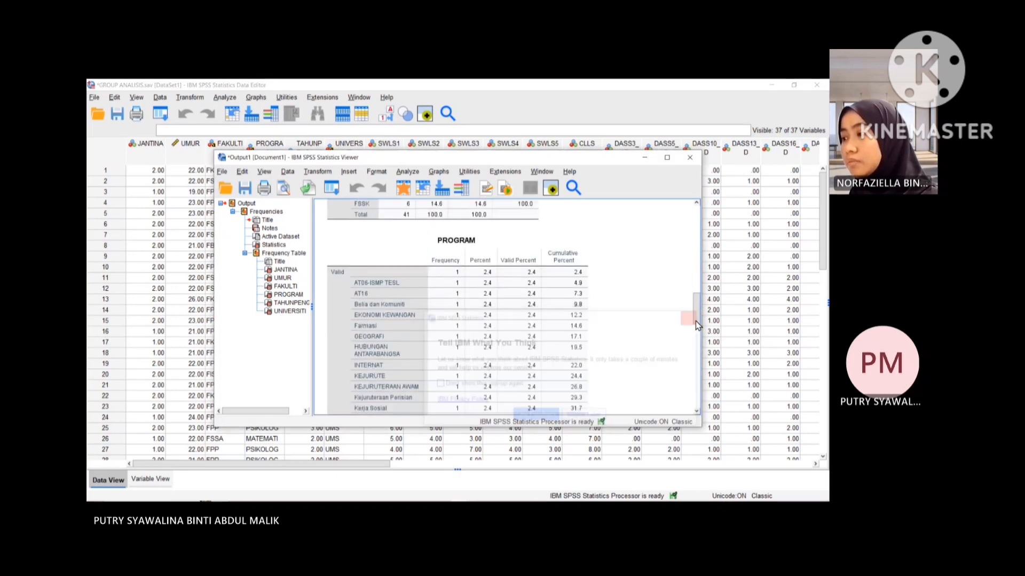
drag(696, 320, 690, 392)
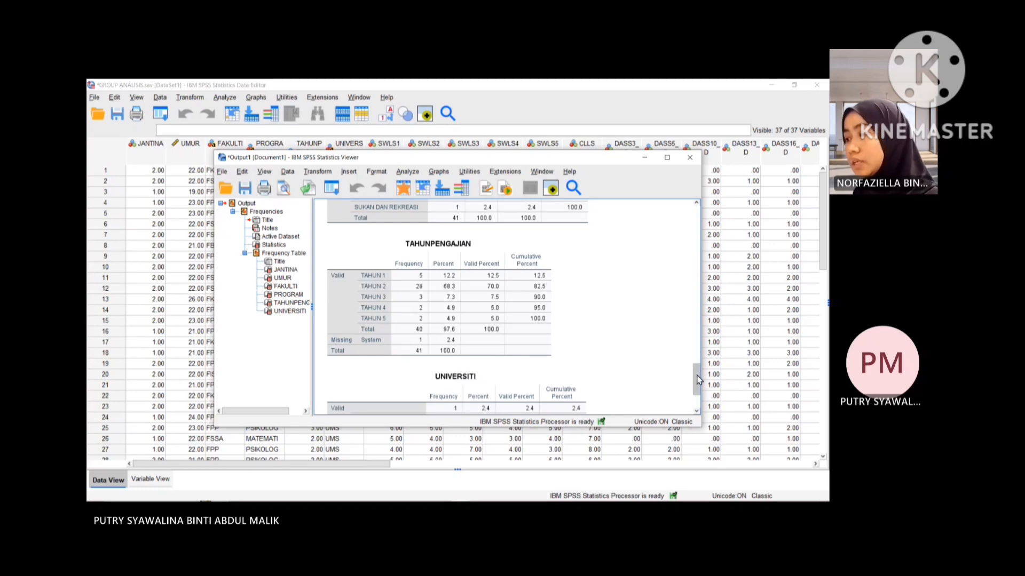
scroll(697, 379, down, 3)
click(540, 375)
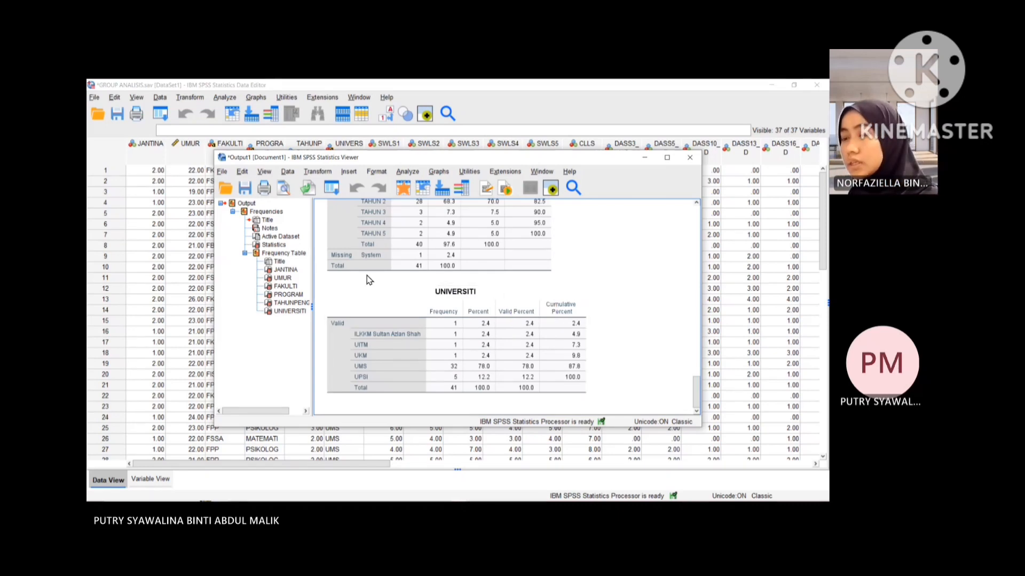
- Save the frequency output as PENYARINGANDATA in the Documents folder and close the output viewer
click(222, 172)
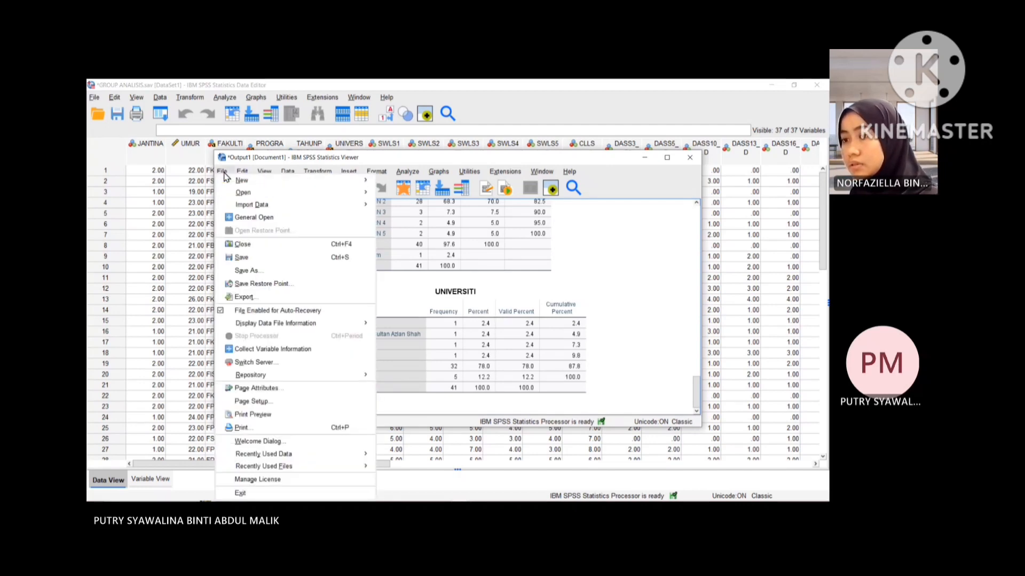
click(255, 271)
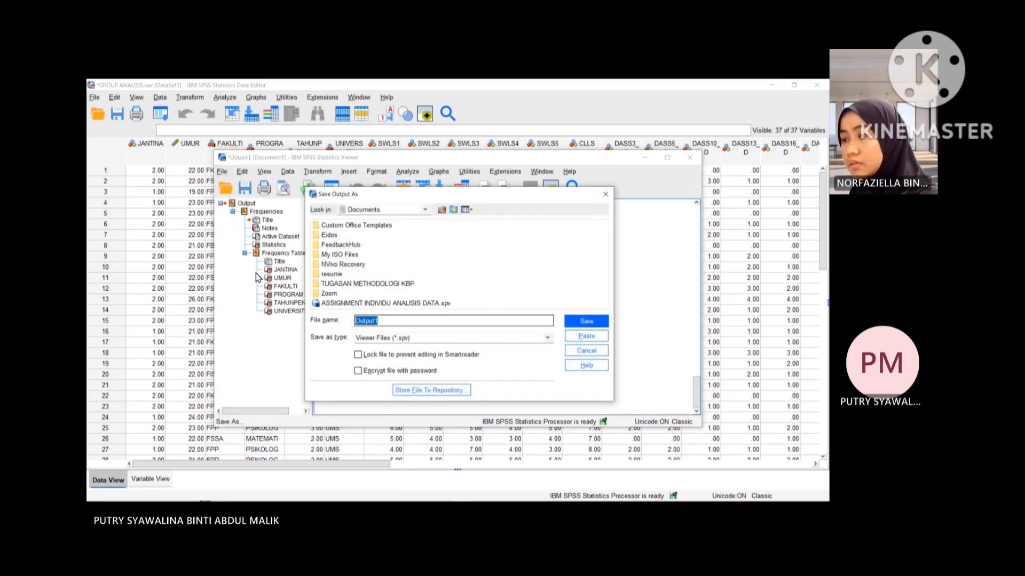
click(394, 321)
key(BackSpace)
key(BackSpace)
key(BackSpace)
key(BackSpace)
key(BackSpace)
key(BackSpace)
key(BackSpace)
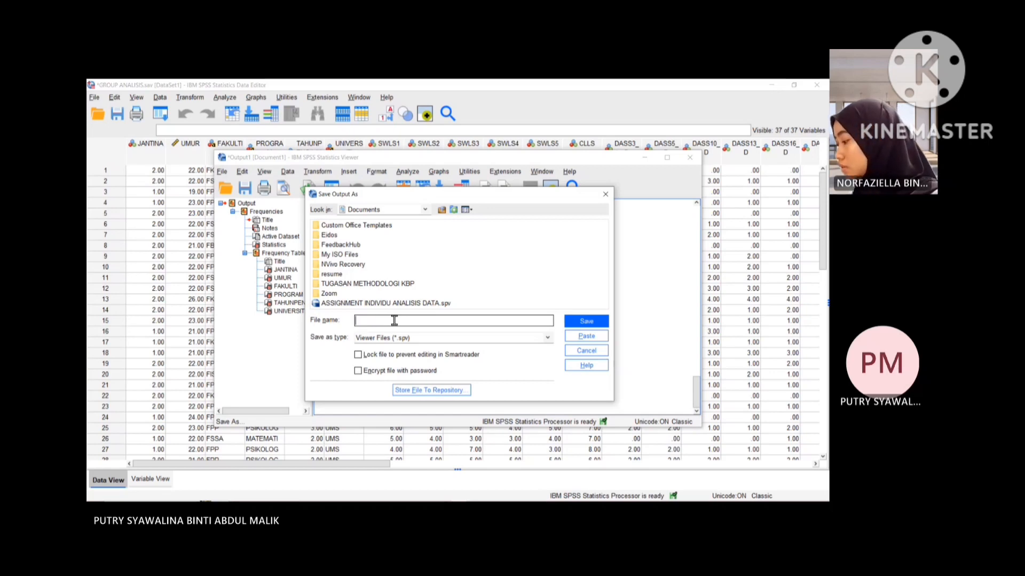
text(PENYA)
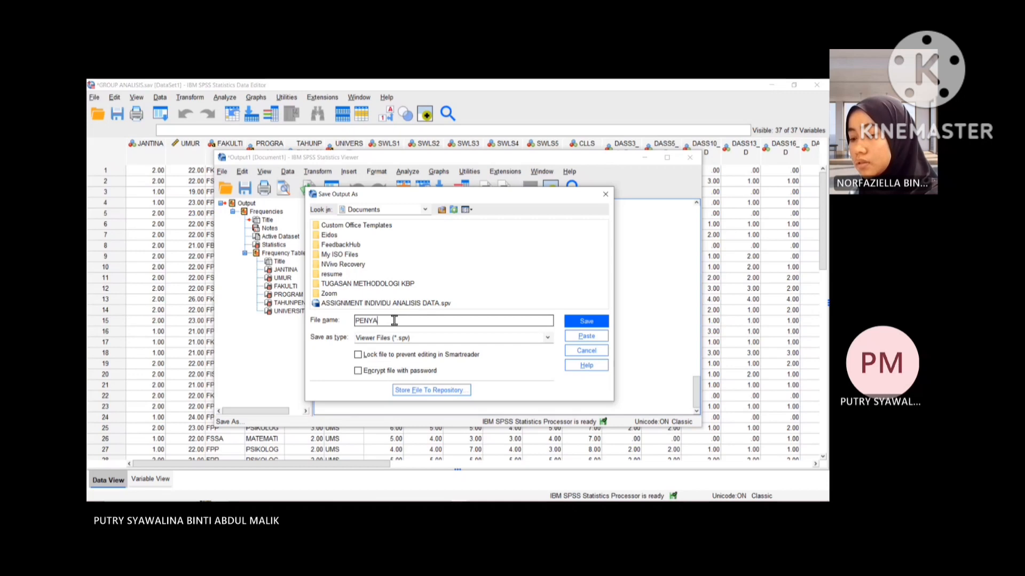
text(RINGAN)
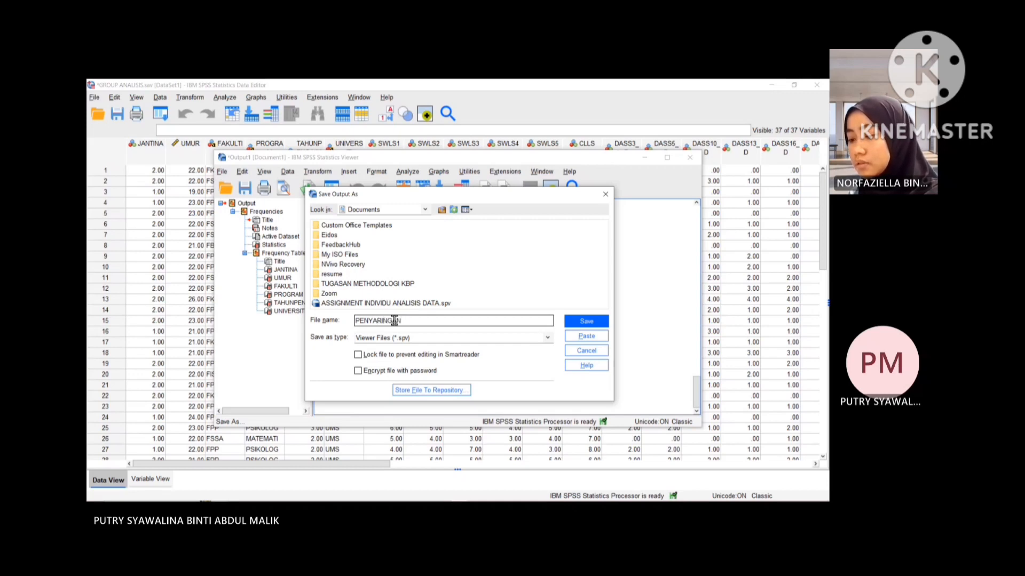
text(DATA)
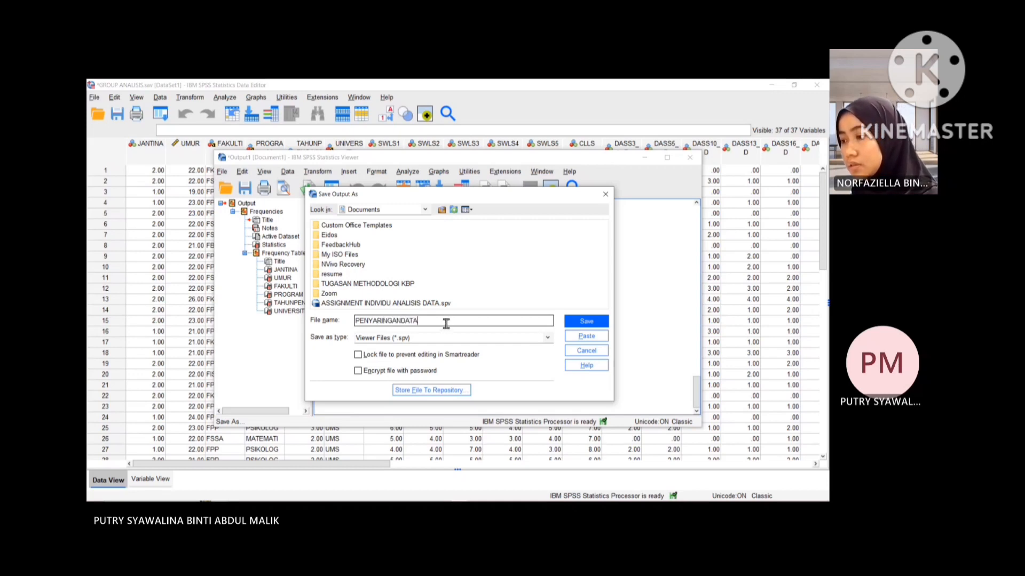
click(576, 327)
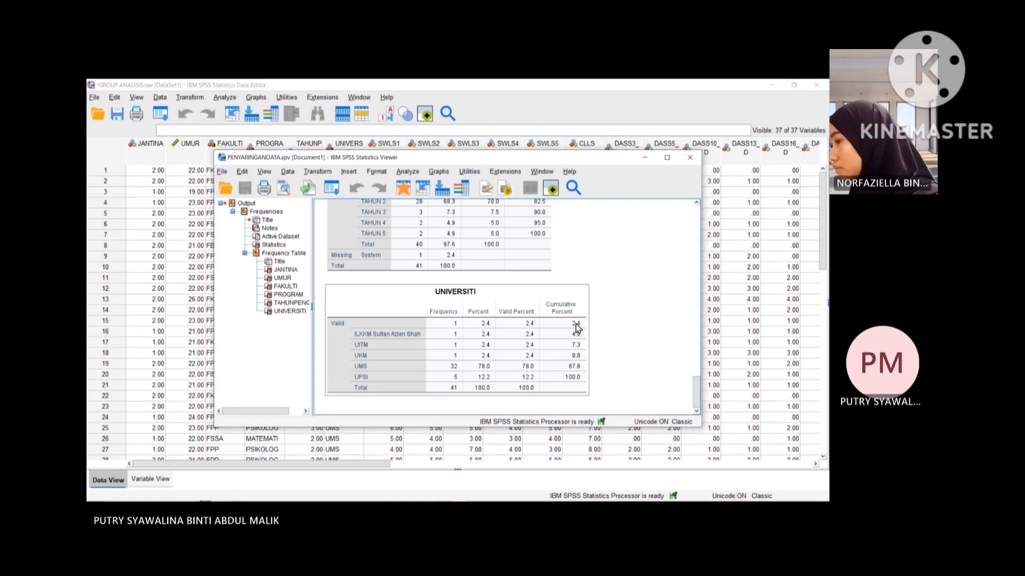
click(595, 297)
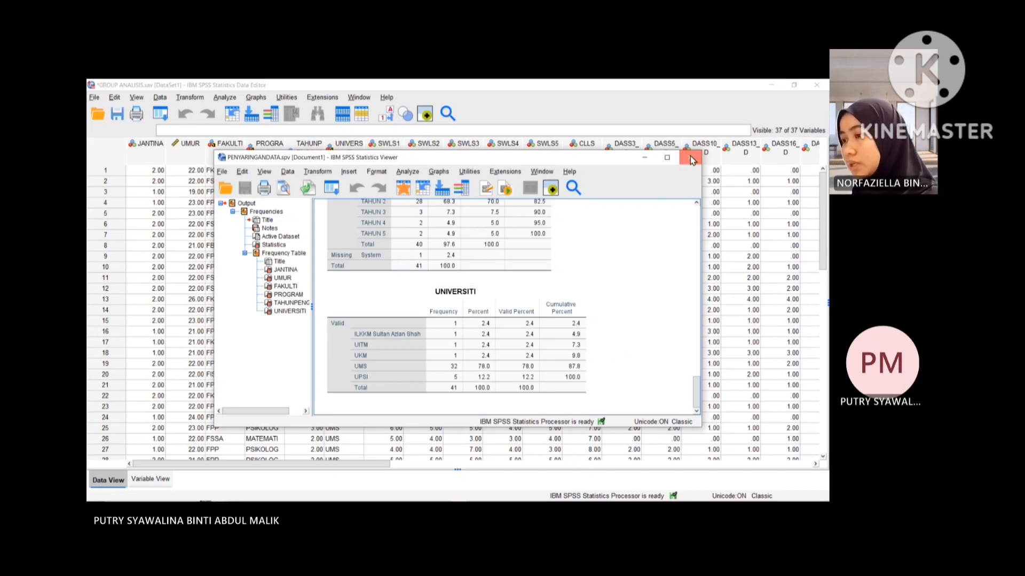
click(690, 159)
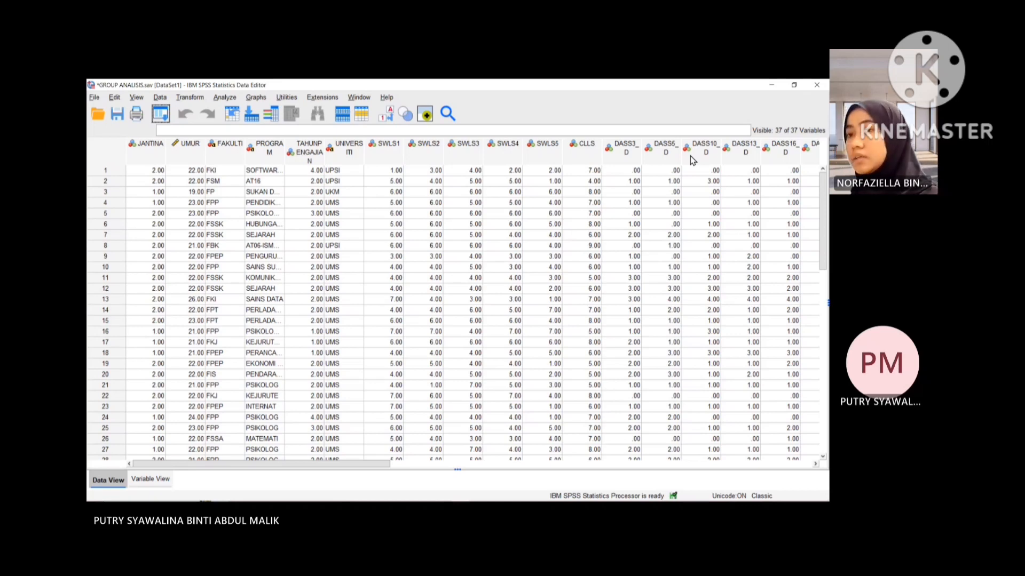
- Start a Compute Variable transformation with the numeric expression DASS3_D + DASS5_D
click(191, 98)
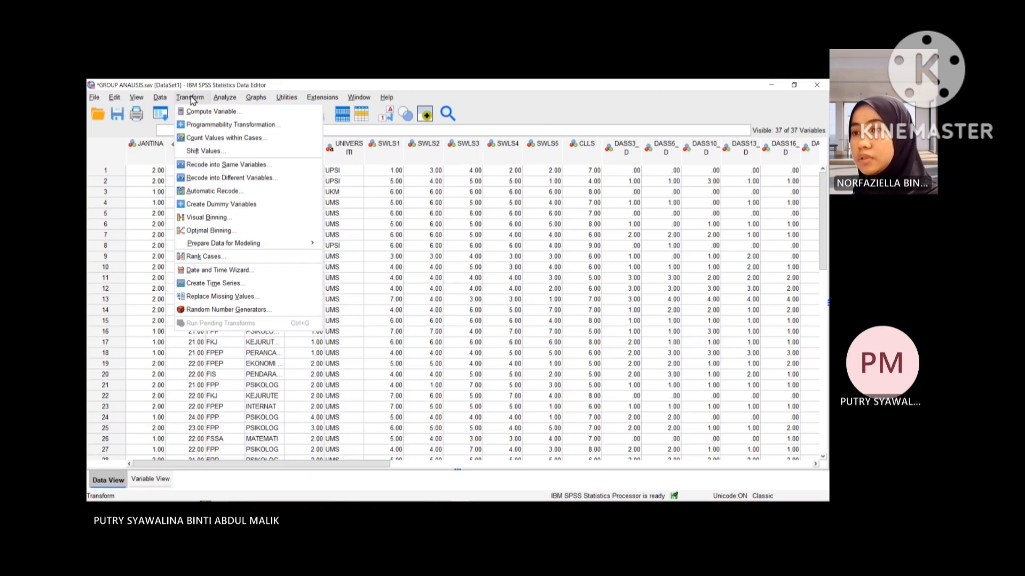
click(203, 112)
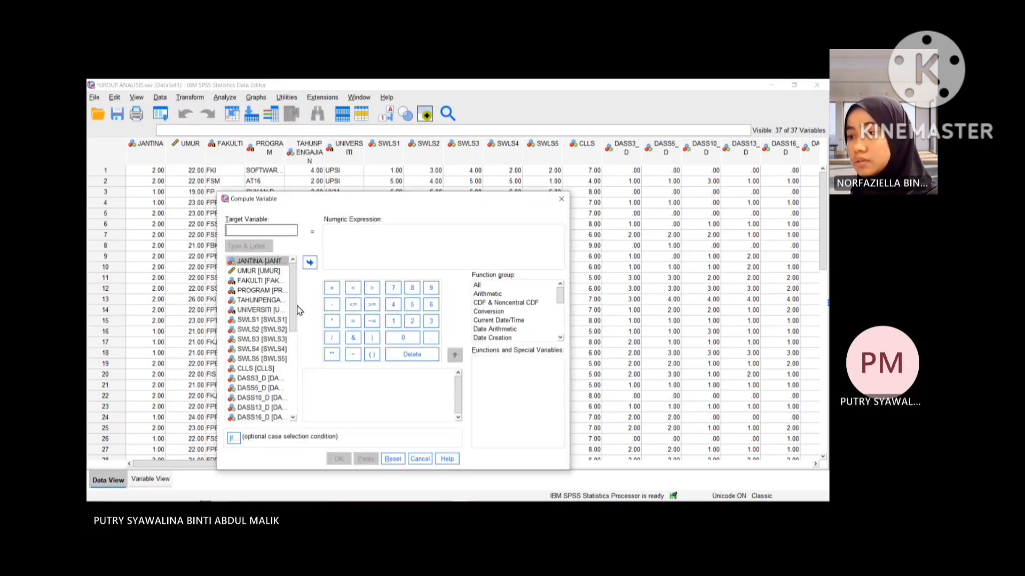
scroll(294, 312, down, 2)
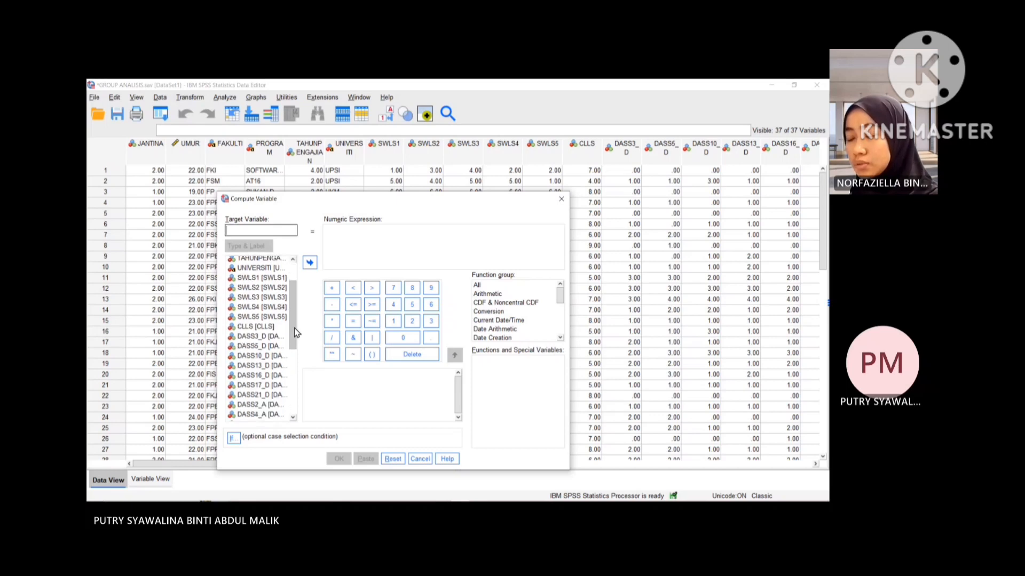
drag(295, 333, 296, 351)
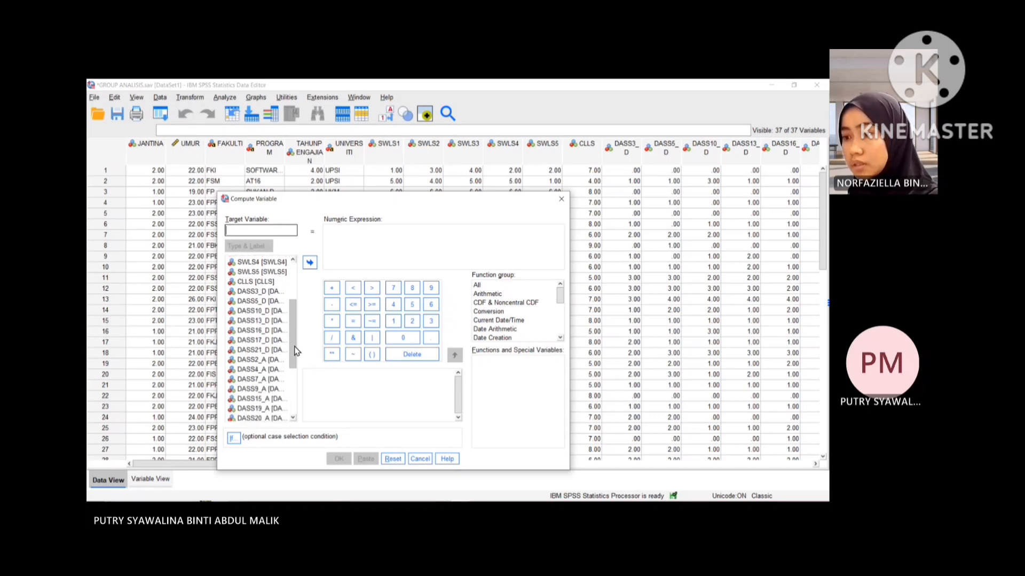
click(269, 293)
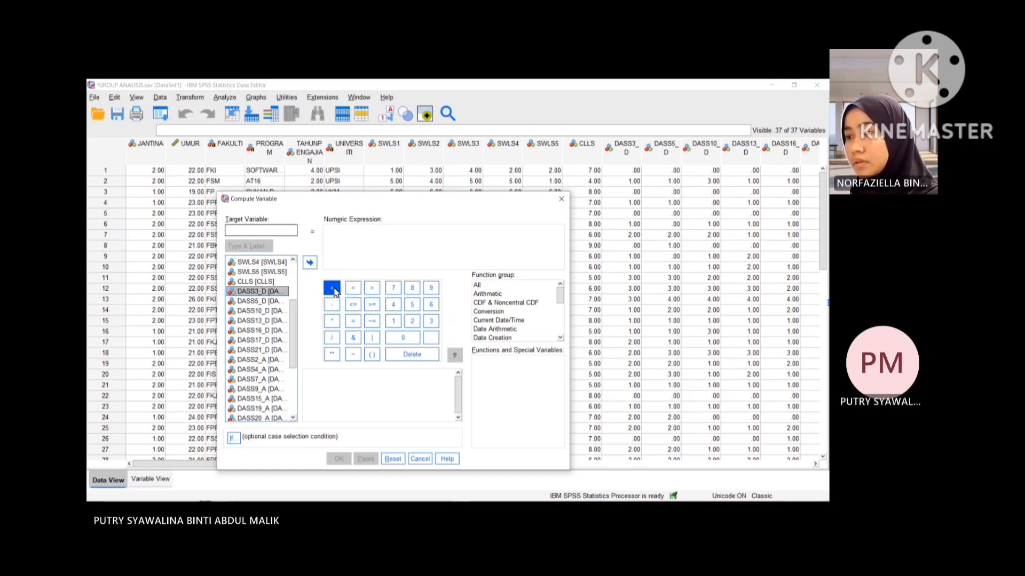
click(309, 263)
click(327, 289)
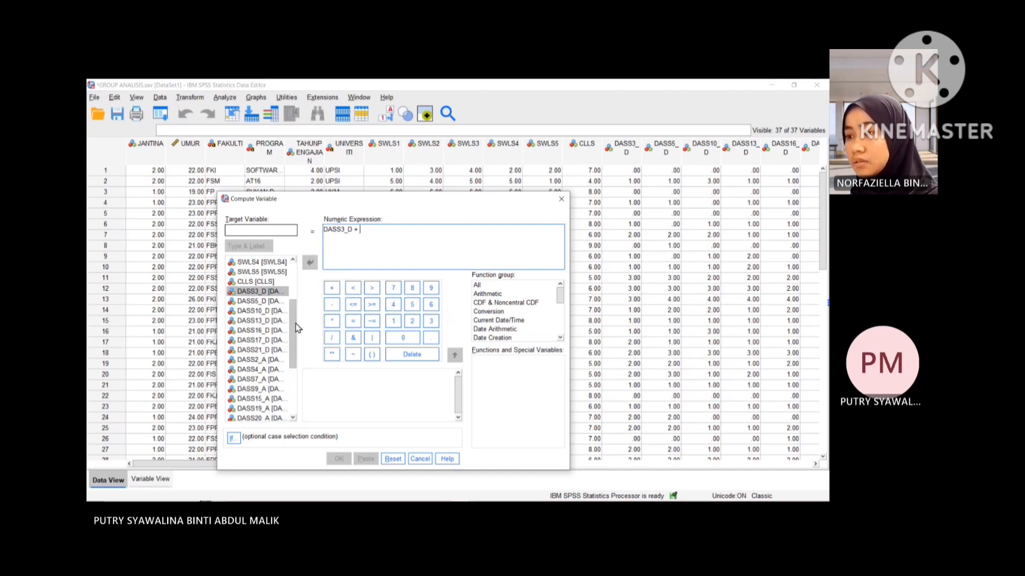
click(262, 302)
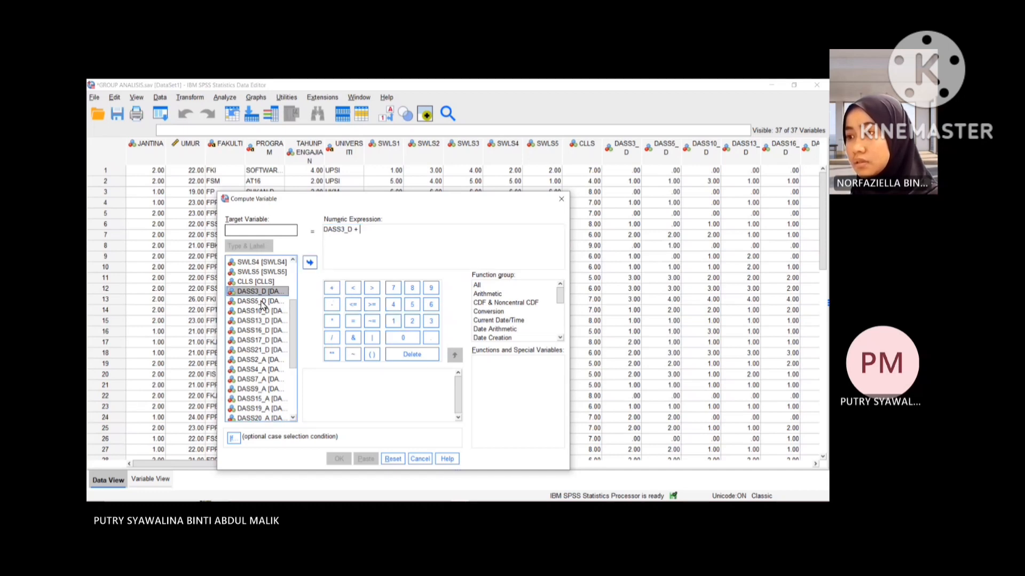
click(310, 263)
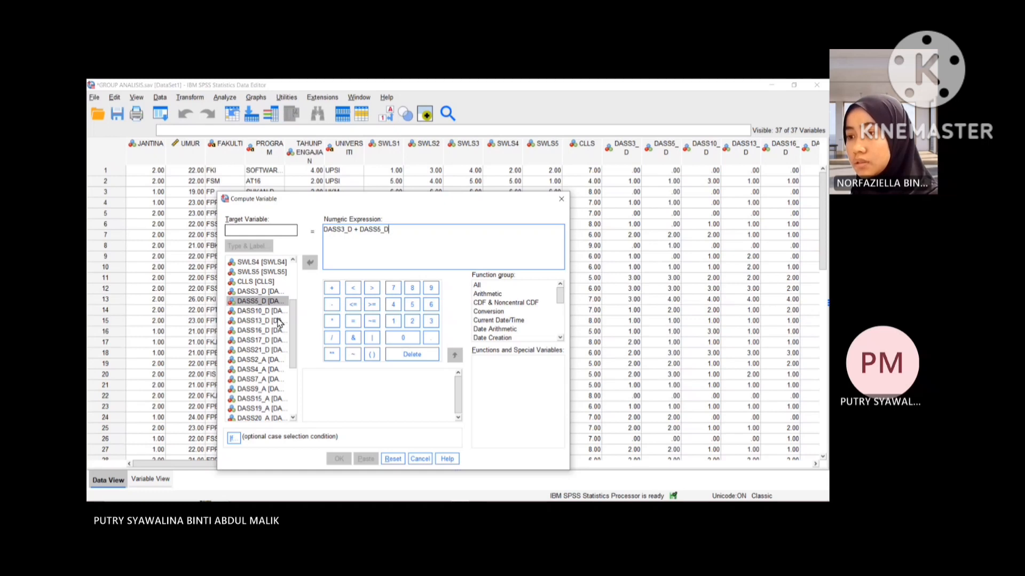
click(275, 312)
click(310, 263)
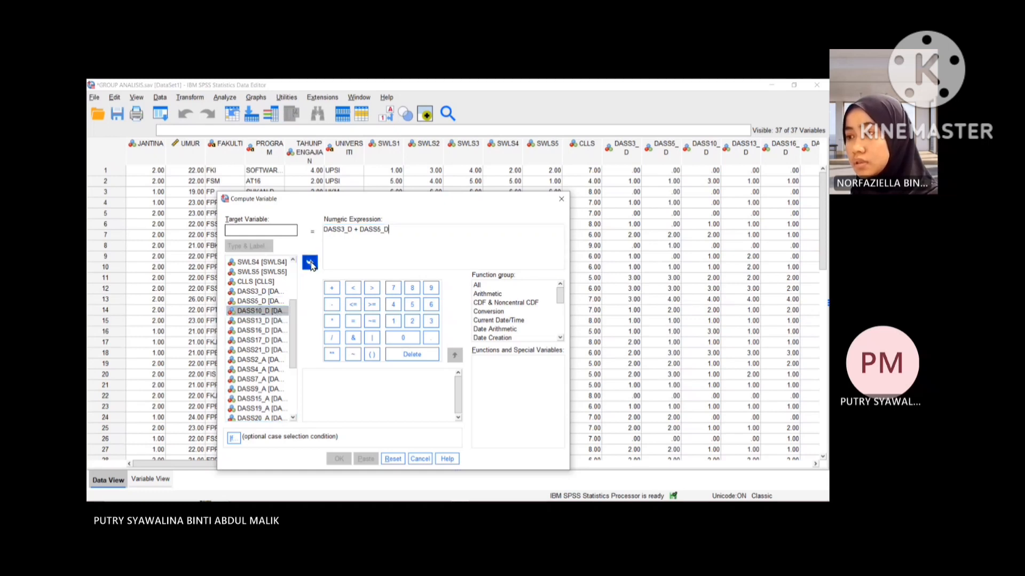
click(408, 354)
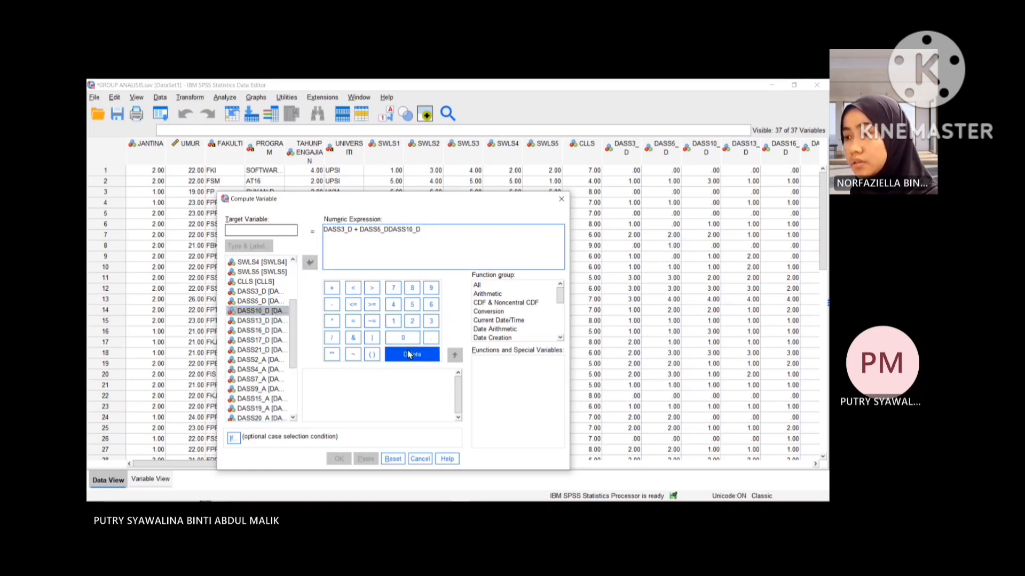
key(BackSpace)
key(BackSpace)
key(BackSpace)
key(BackSpace)
key(BackSpace)
key(BackSpace)
key(BackSpace)
key(BackSpace)
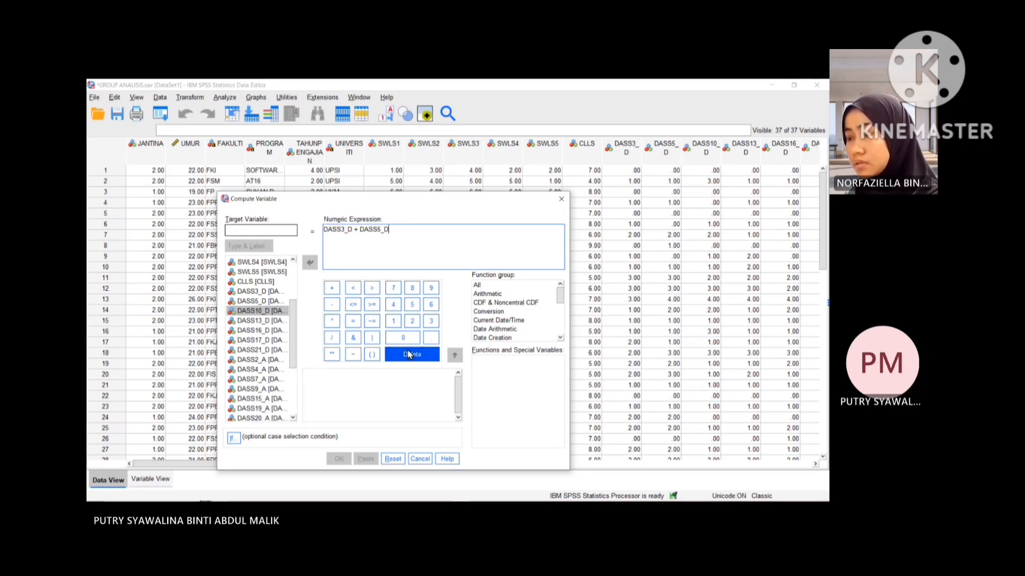
- Extend the sum in the Compute Variable numeric expression with DASS10_D and DASS13_D
click(272, 314)
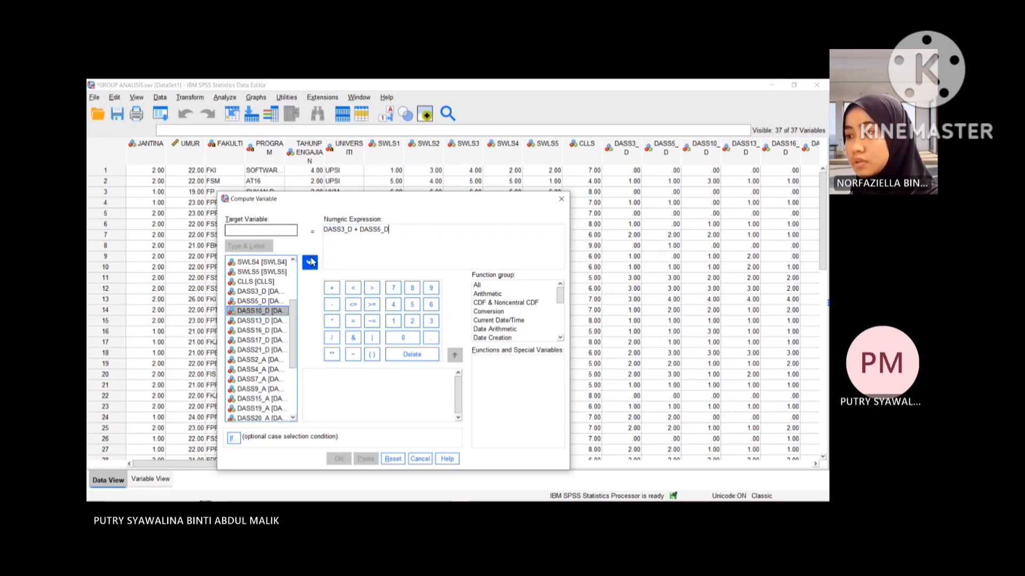
click(331, 288)
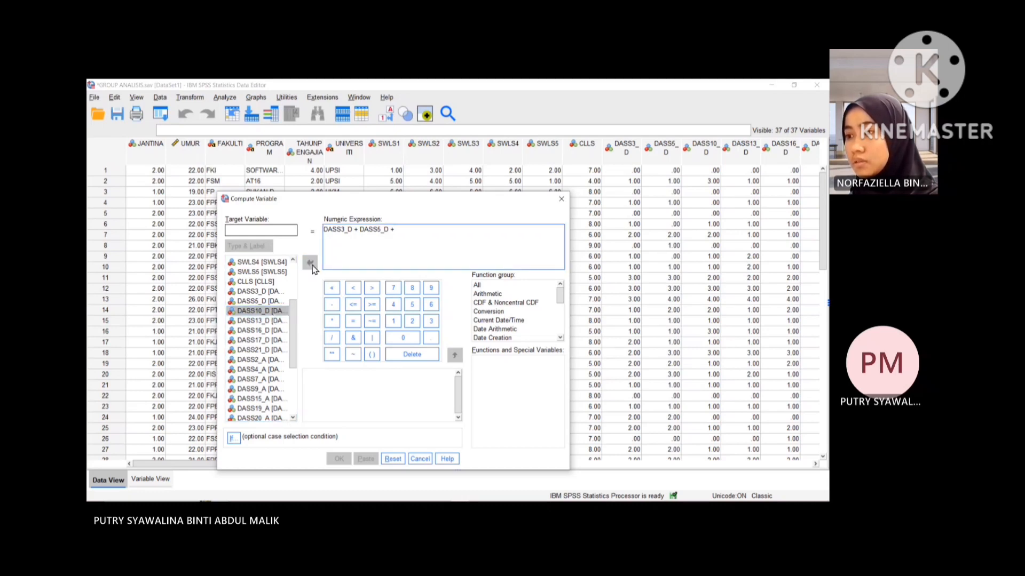
click(269, 312)
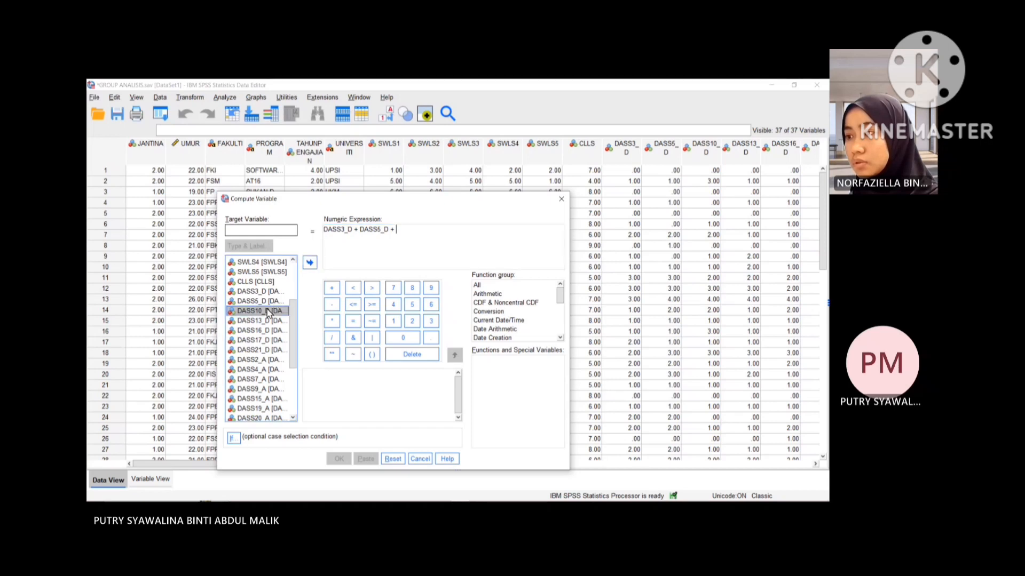
click(310, 262)
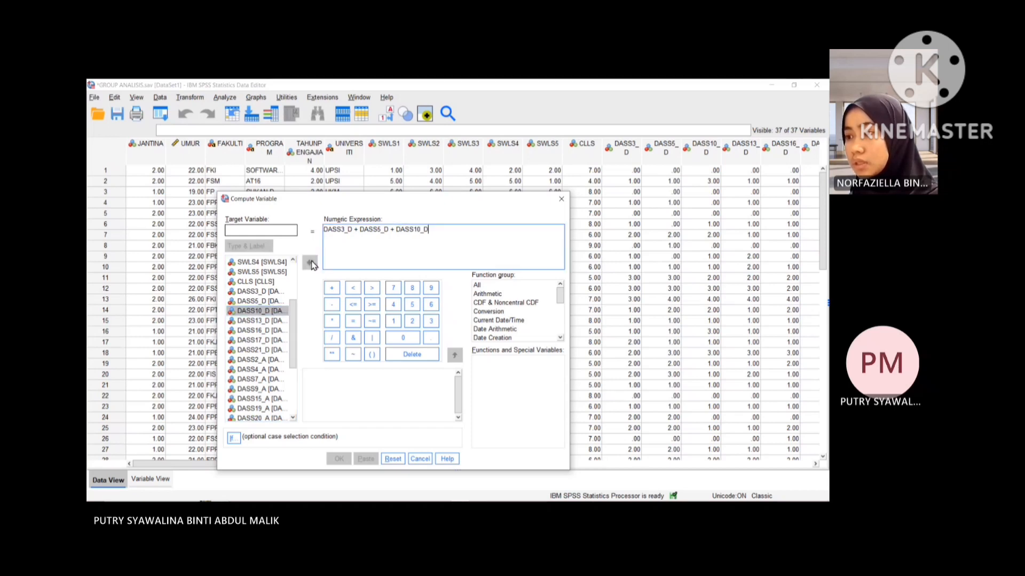
click(332, 288)
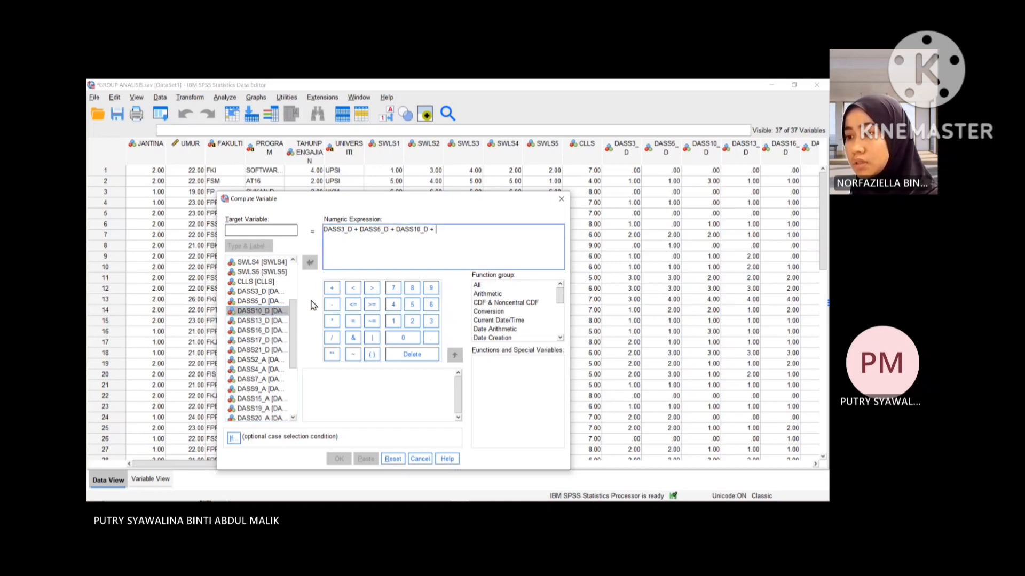
click(278, 320)
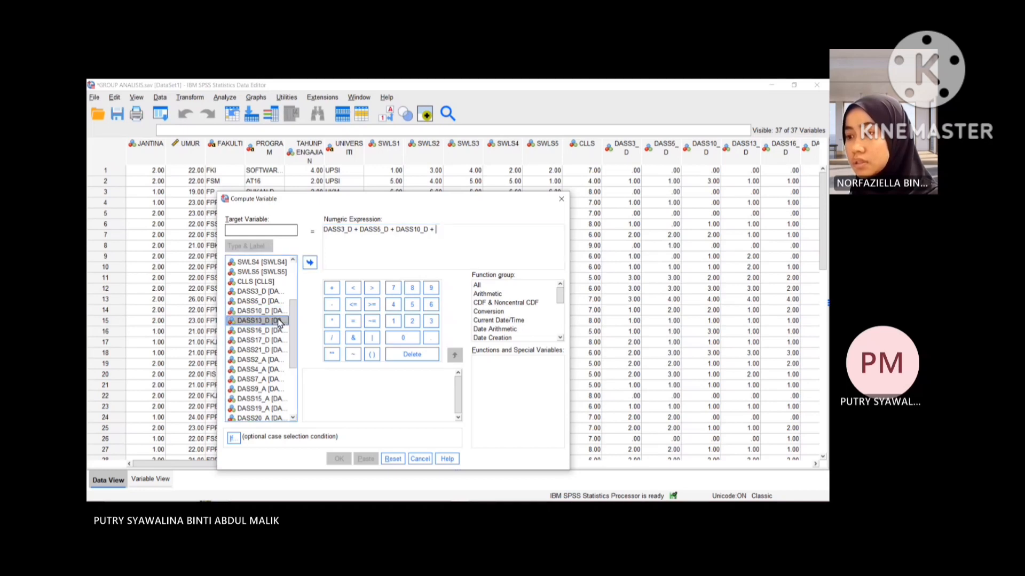
click(311, 263)
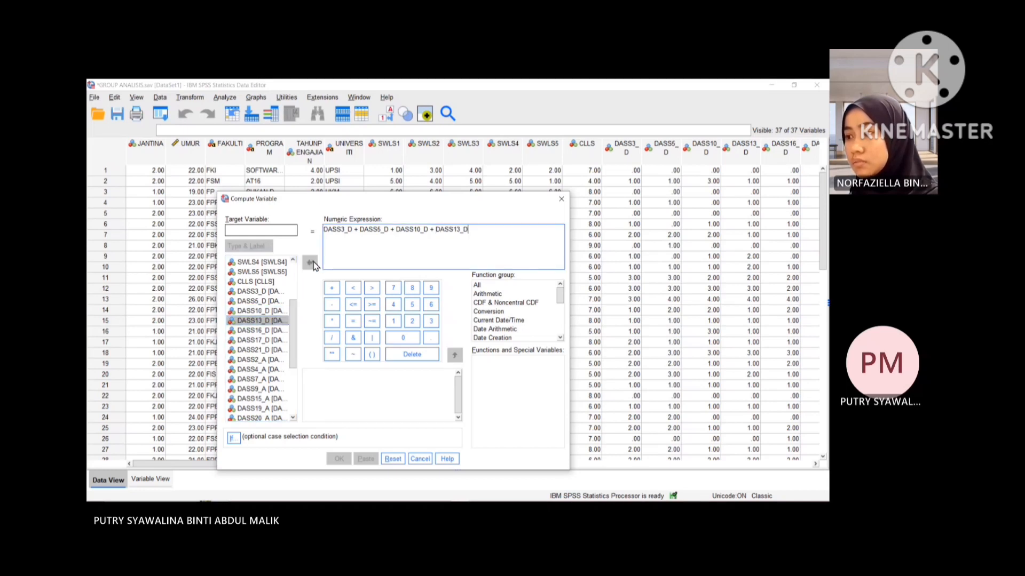
- Add DASS16_D, DASS17_D and DASS21_D to the sum in the numeric expression
click(331, 289)
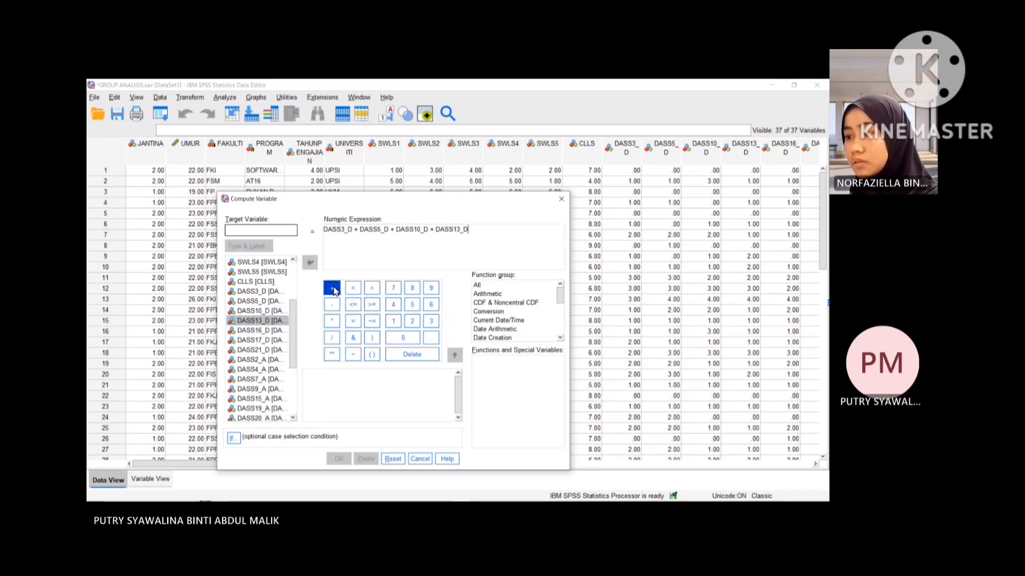
click(278, 331)
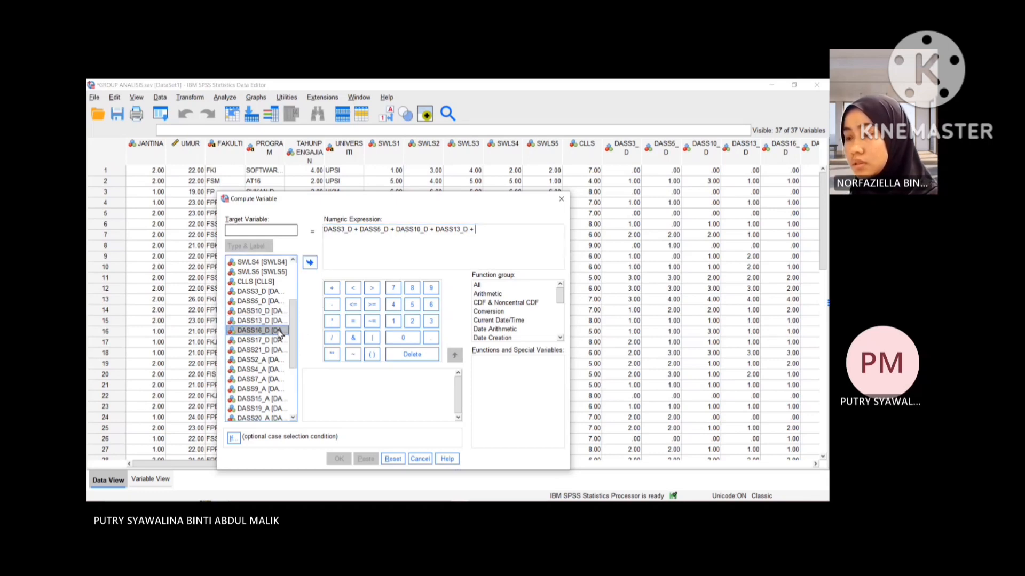
click(308, 265)
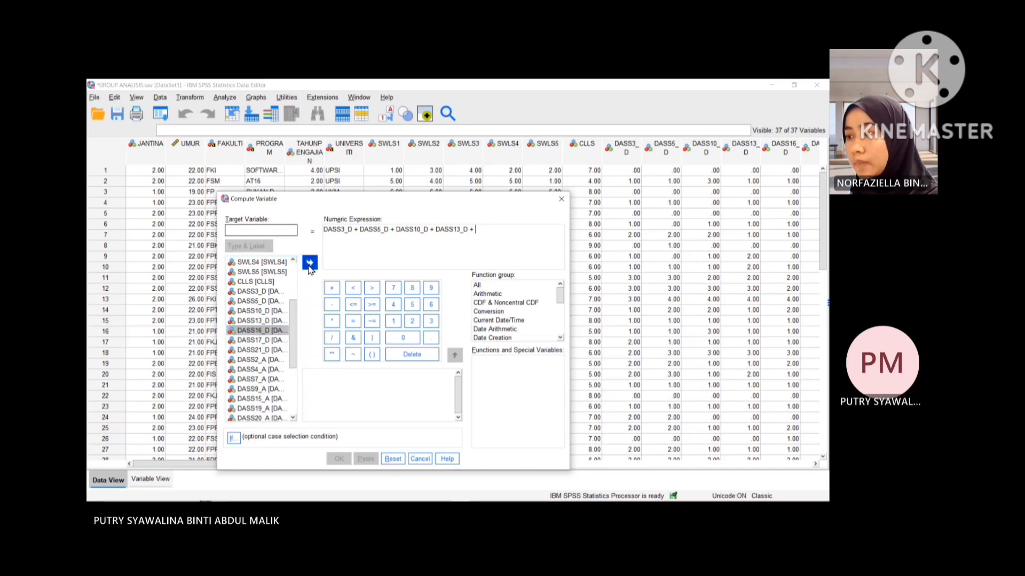
click(335, 289)
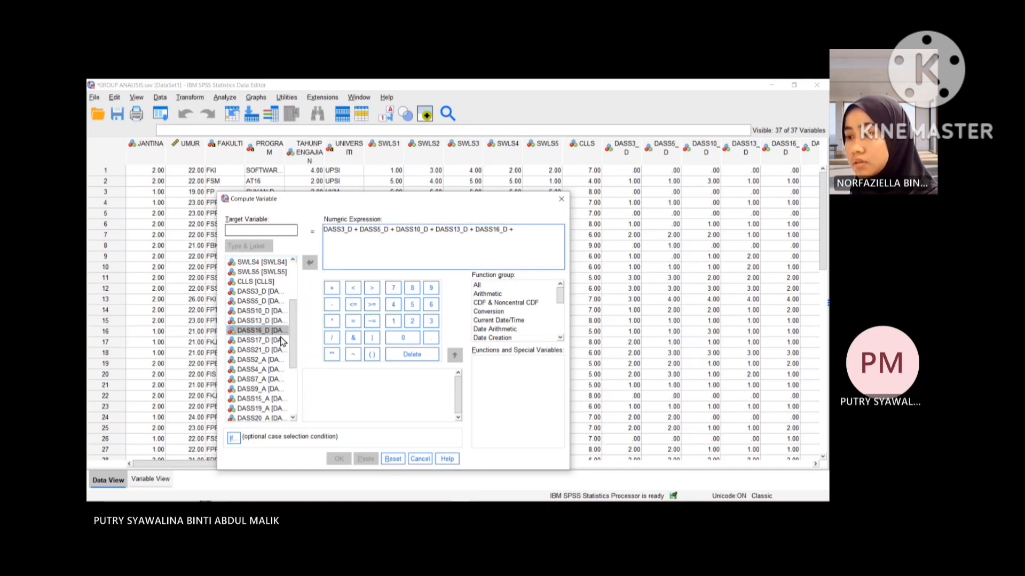
click(261, 341)
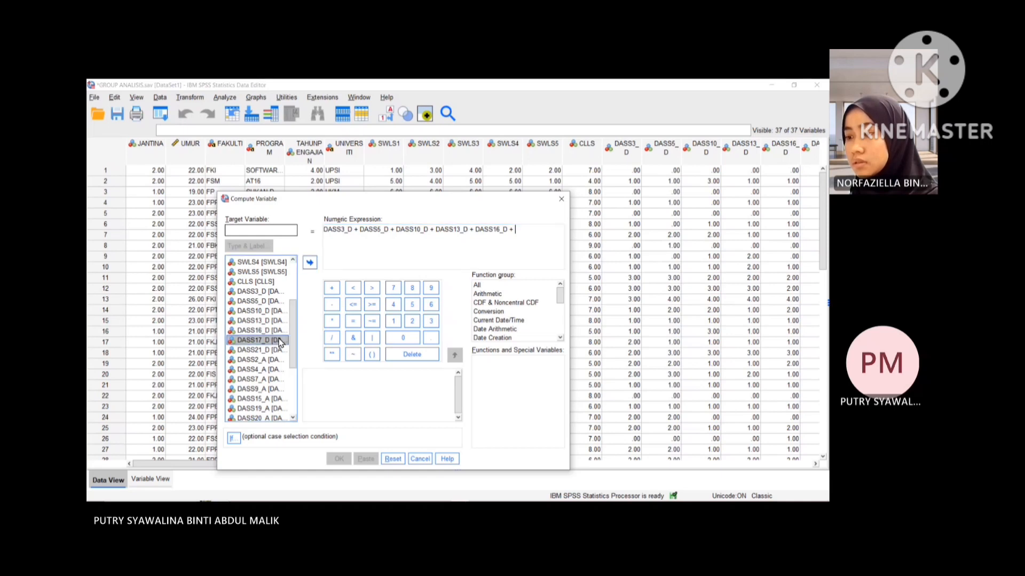
click(309, 263)
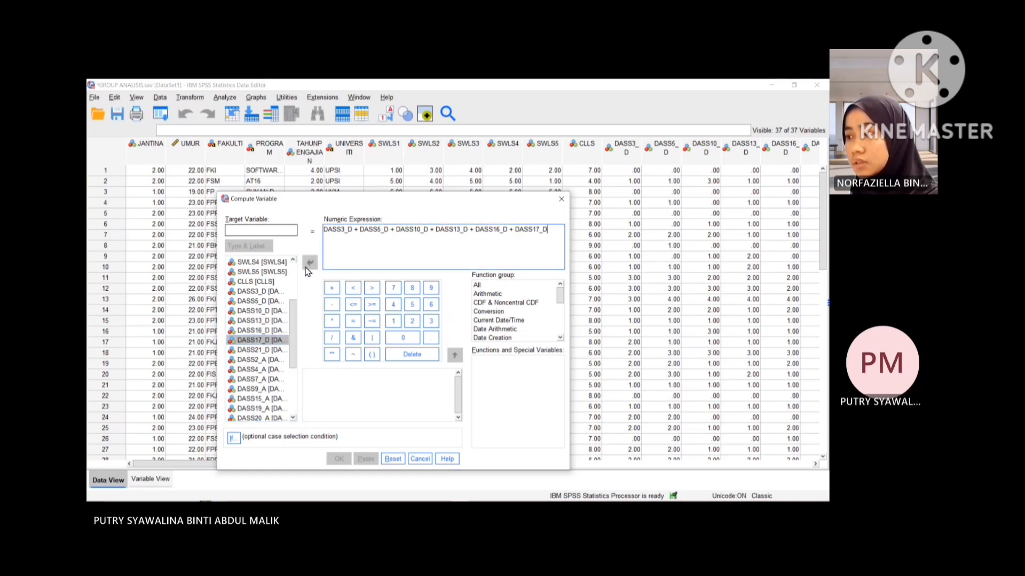
click(276, 350)
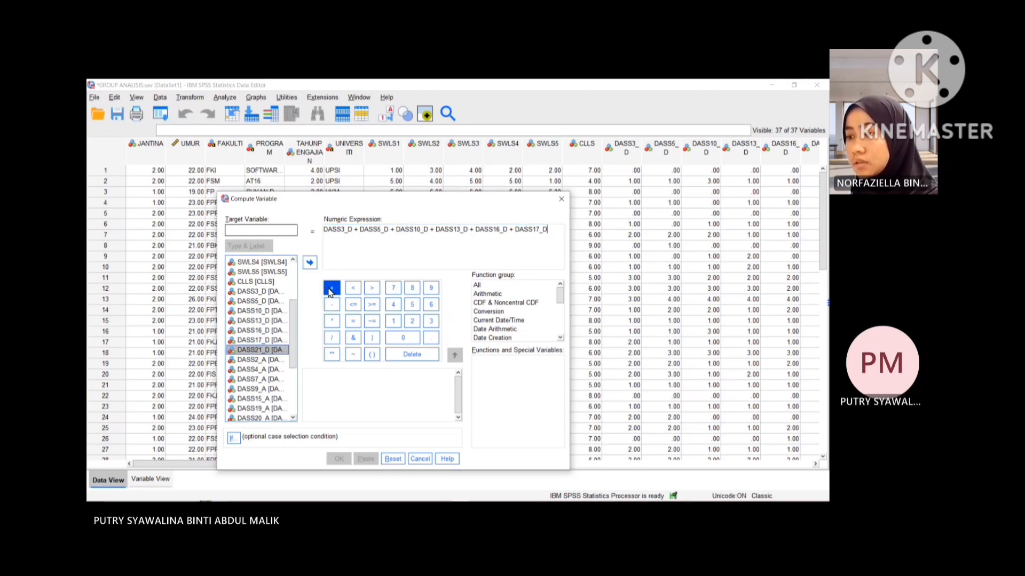
click(332, 288)
click(267, 350)
click(310, 263)
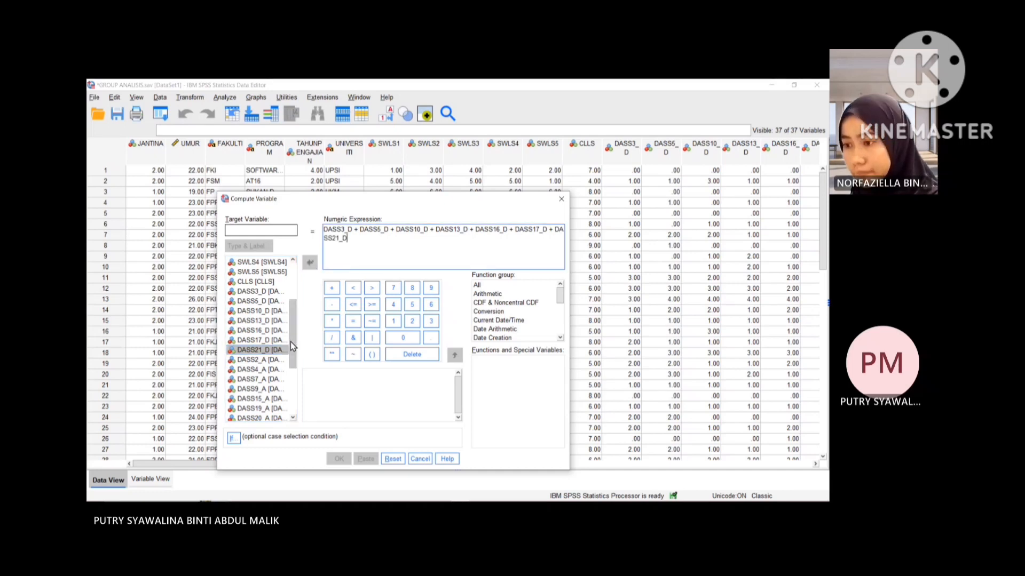
- Name the target variable DEPRESI and run the computation of the summed DASS depression items
scroll(291, 346, down, 5)
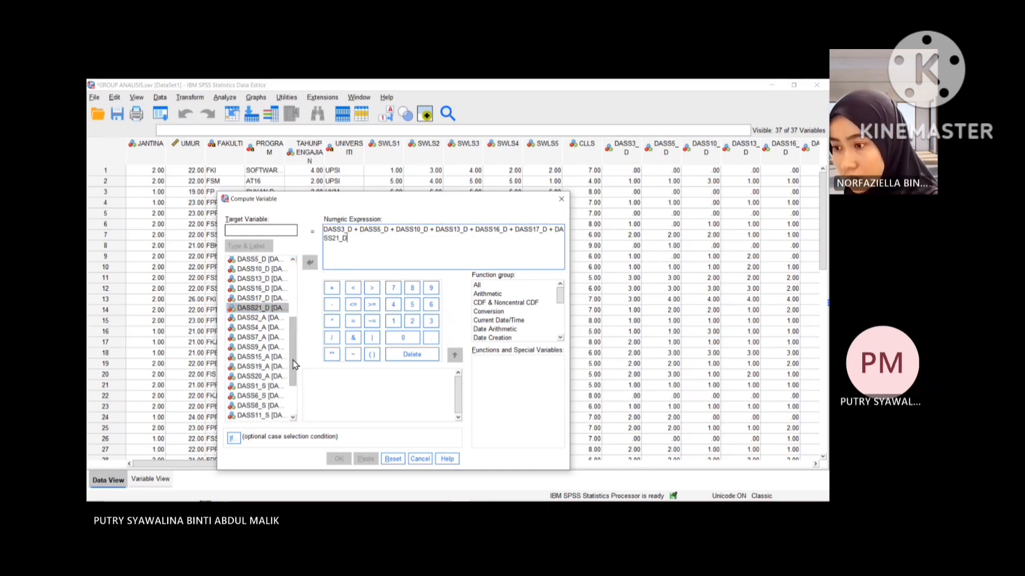
click(252, 229)
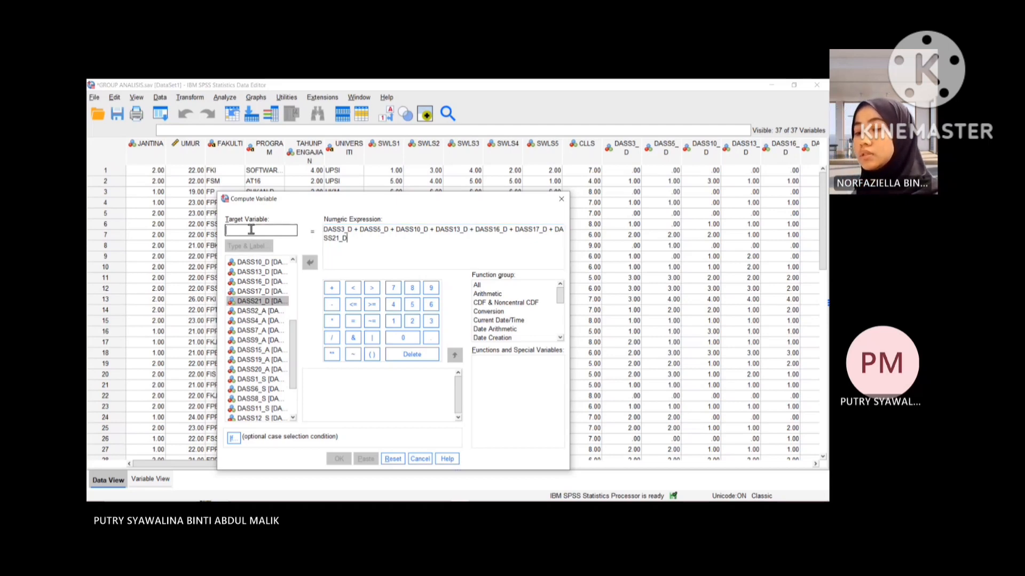
text(DEPRESI)
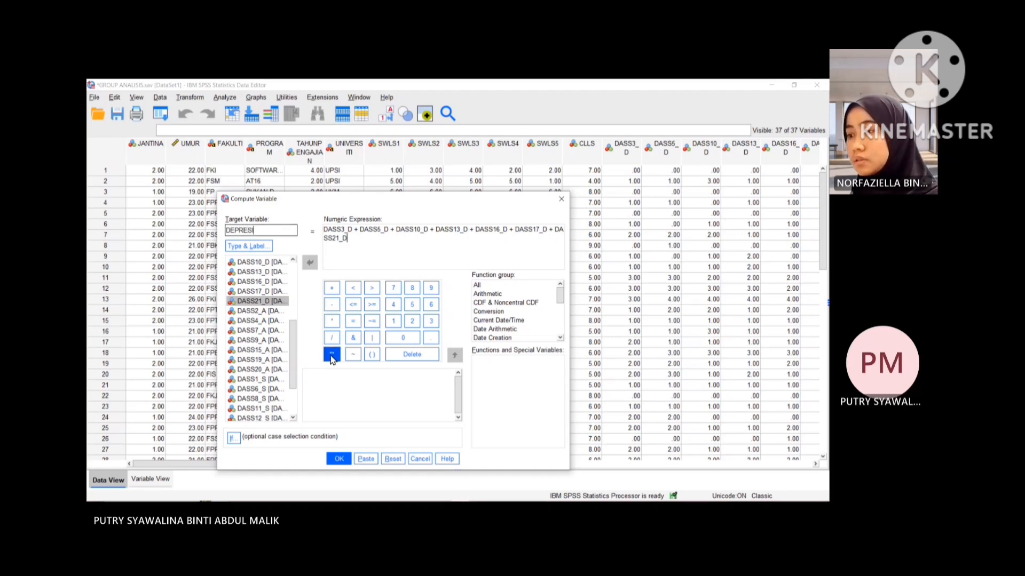
click(339, 462)
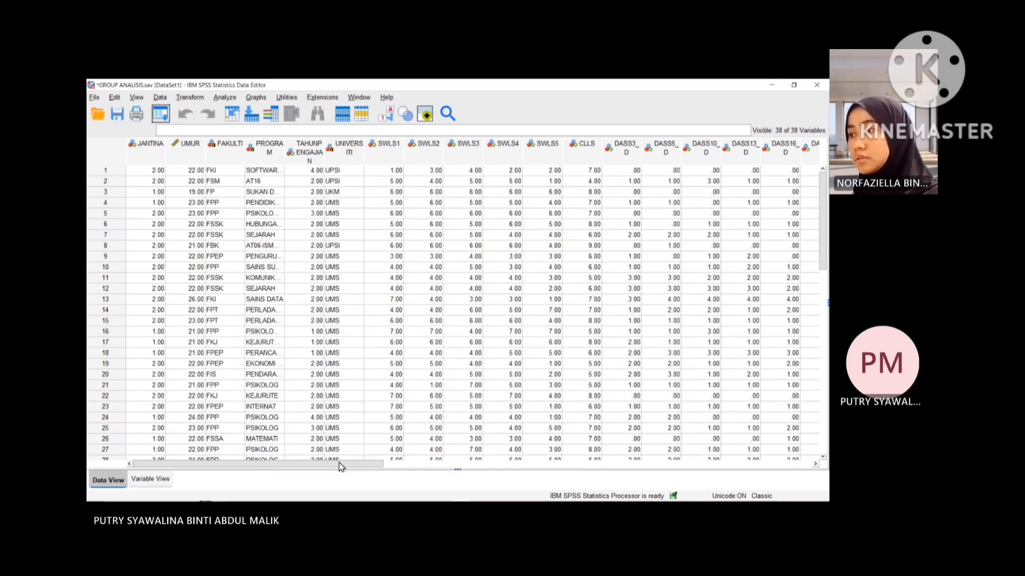
drag(373, 464, 182, 467)
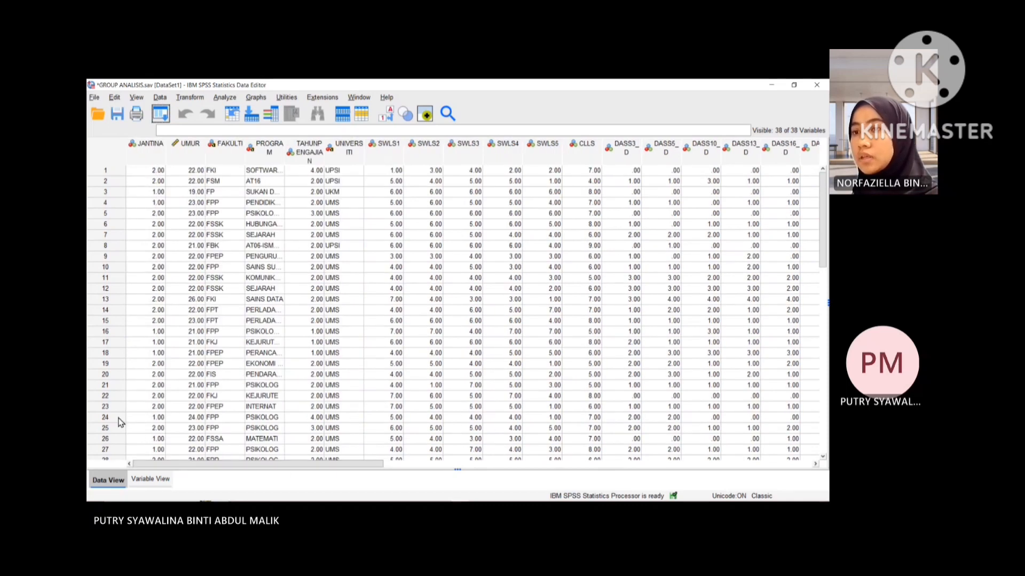
click(190, 97)
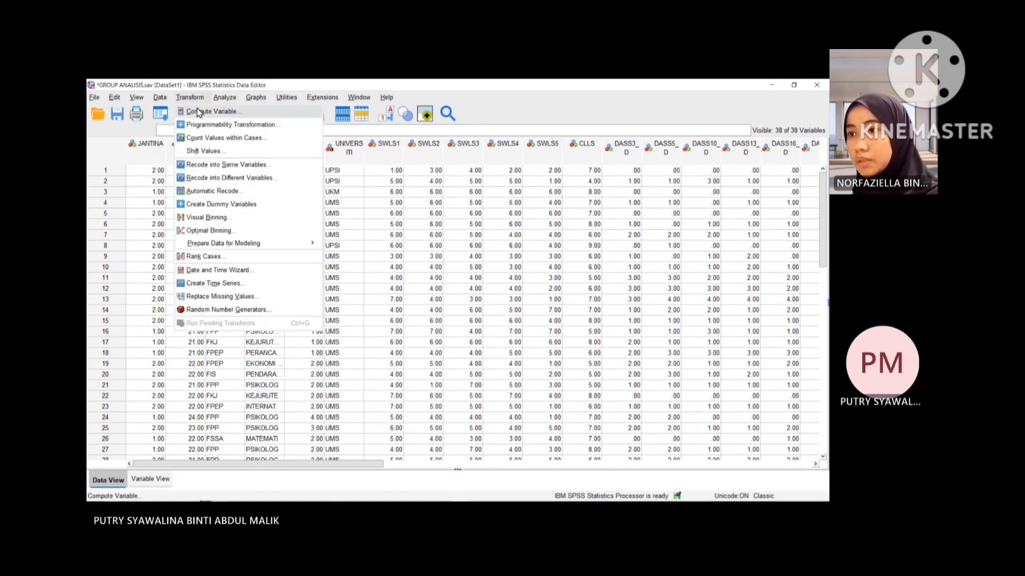
click(197, 109)
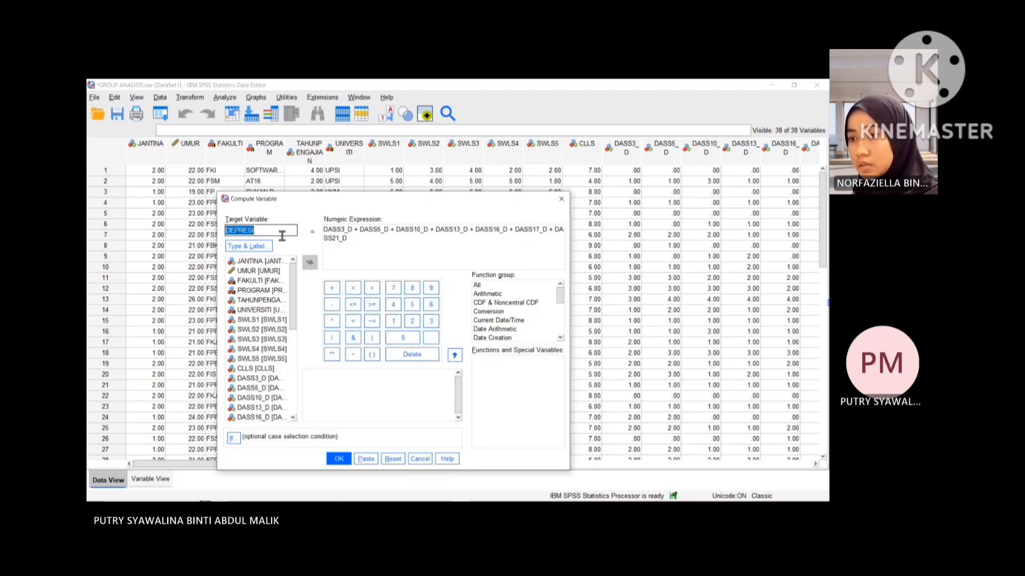
drag(296, 290, 300, 340)
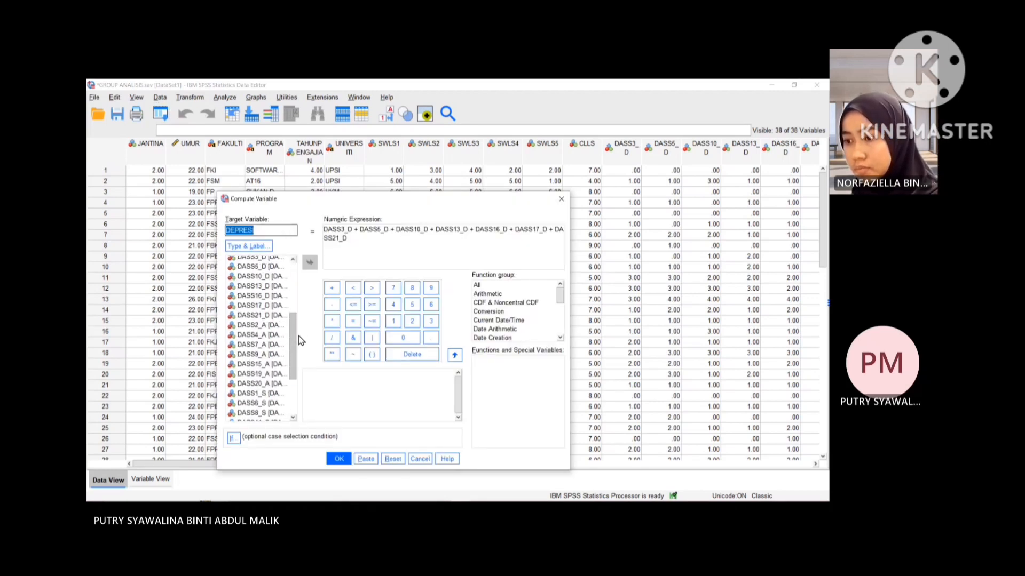
click(270, 323)
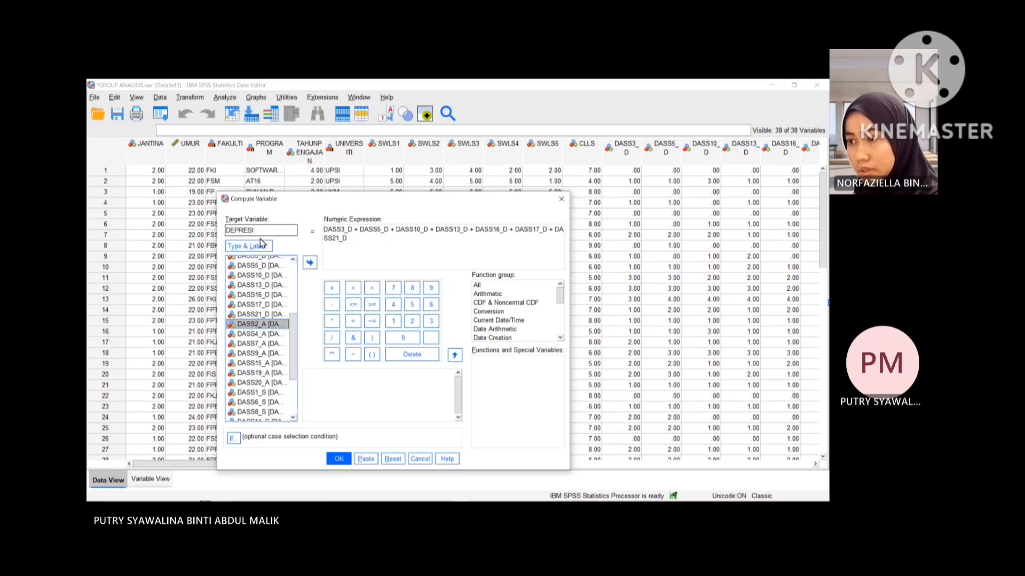
click(412, 355)
drag(348, 239, 329, 229)
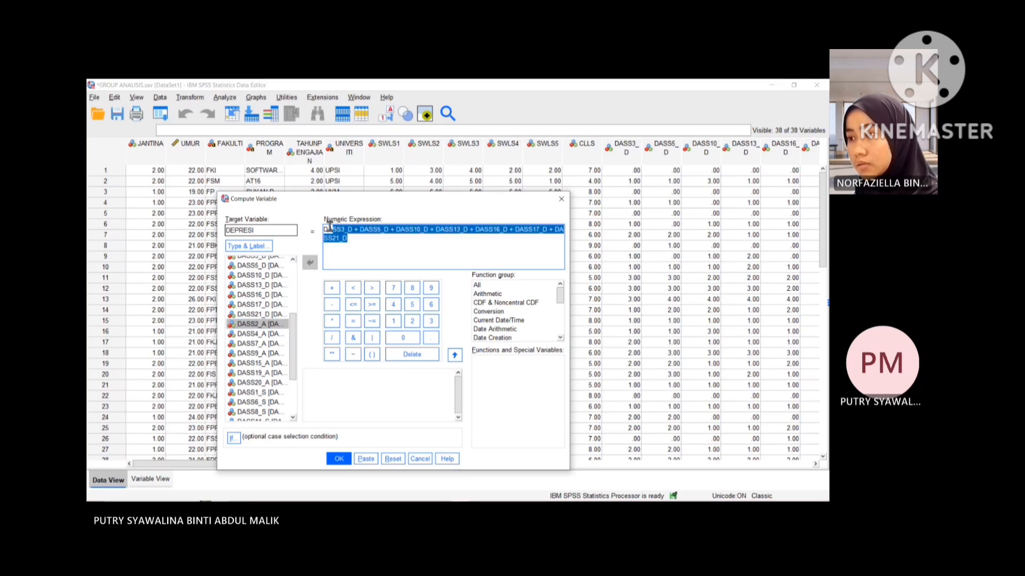
key(Delete)
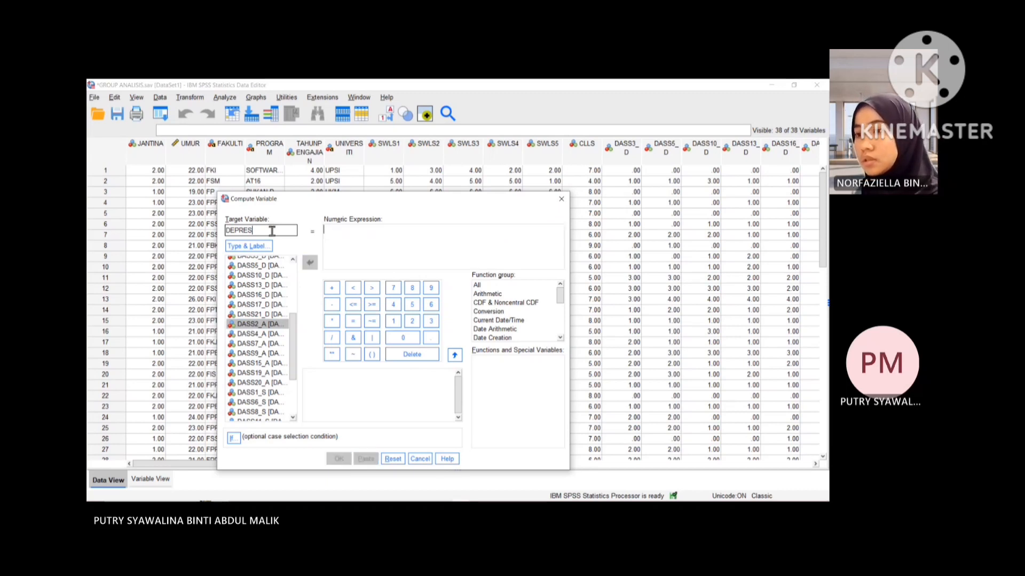
key(BackSpace)
key(BackSpace)
key(BackSpace)
key(BackSpace)
key(BackSpace)
key(BackSpace)
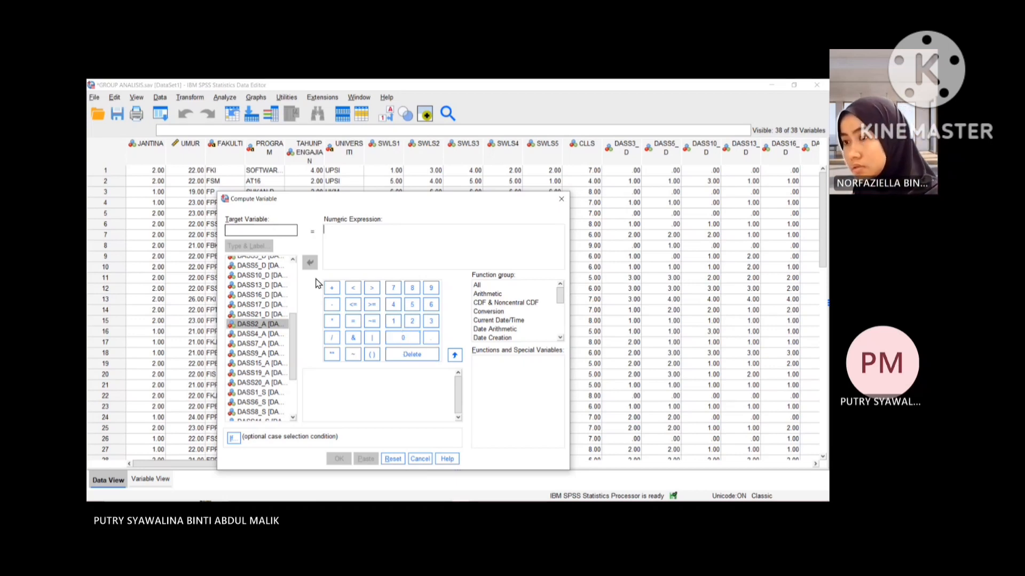
text(A)
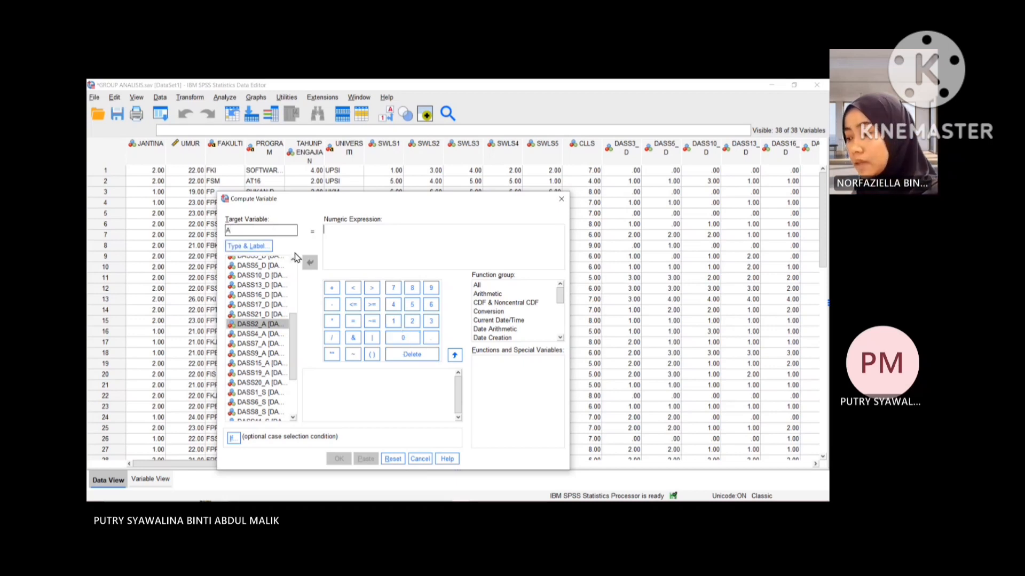
key(BackSpace)
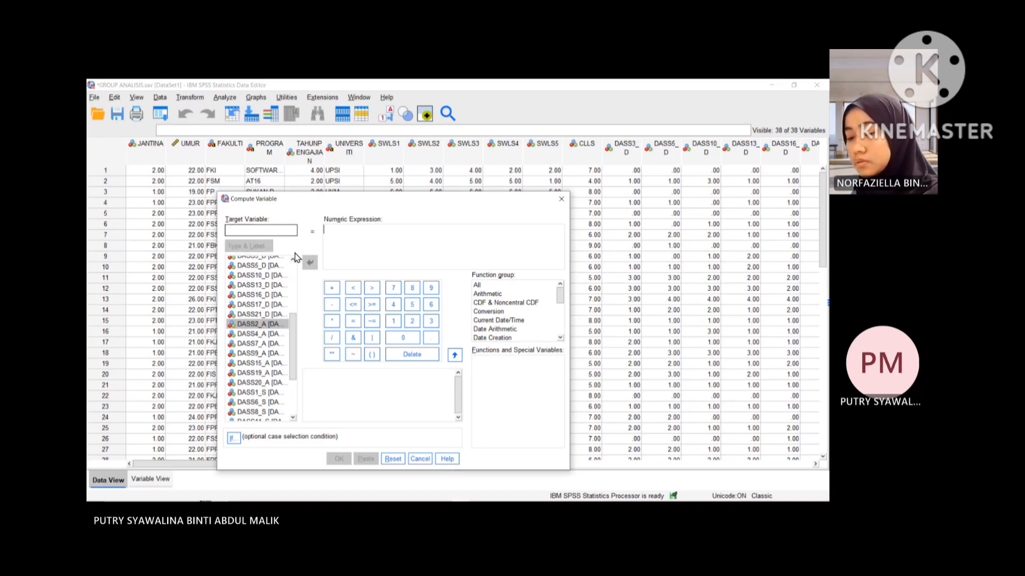
text(K)
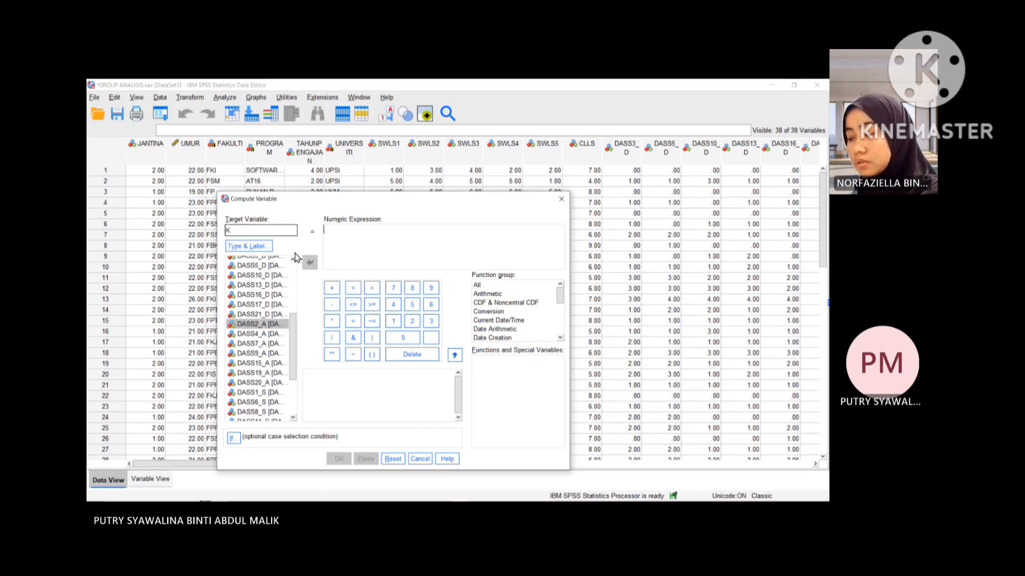
key(BackSpace)
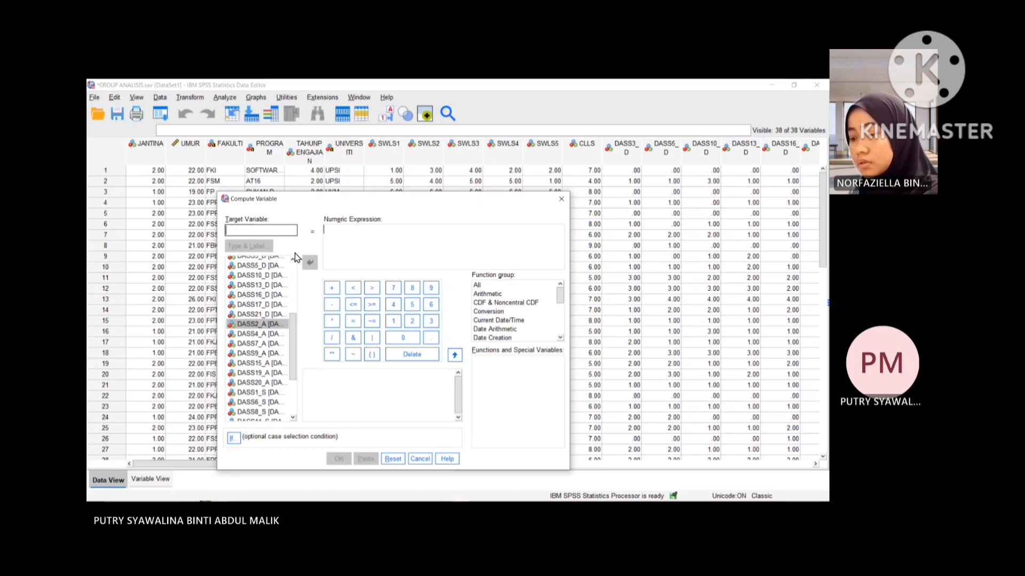
text(KEMURUNGAN)
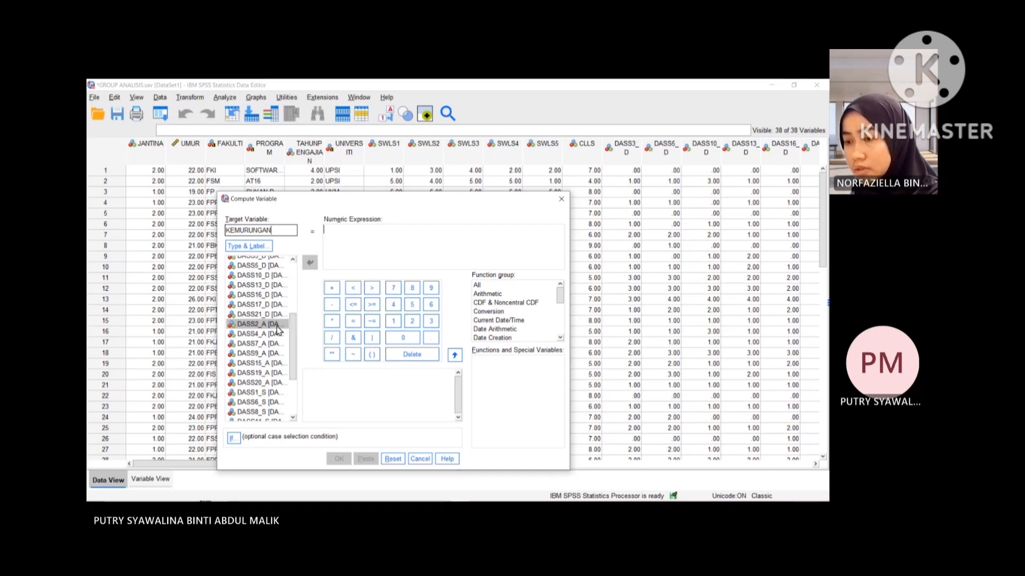
click(276, 326)
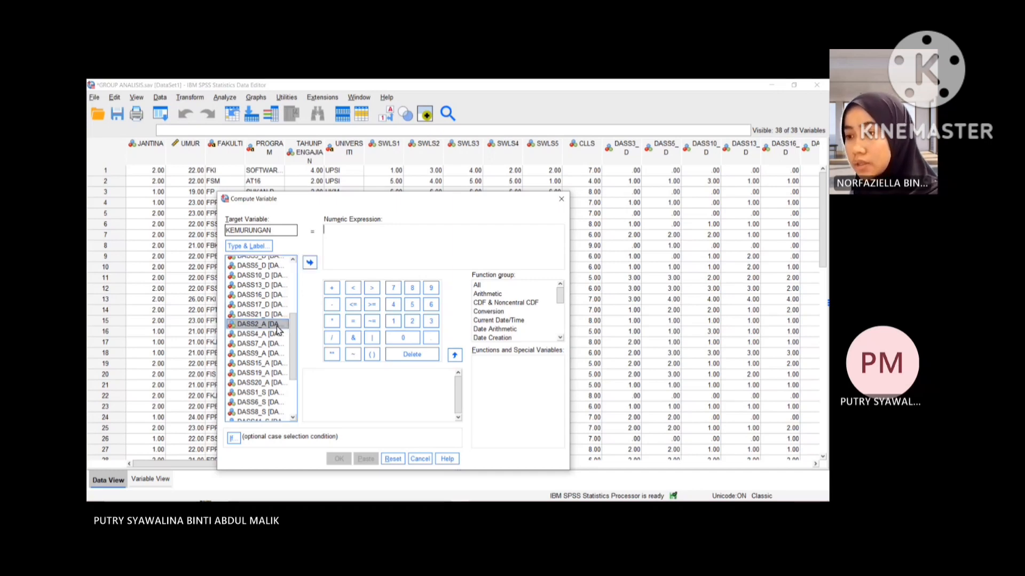
click(311, 264)
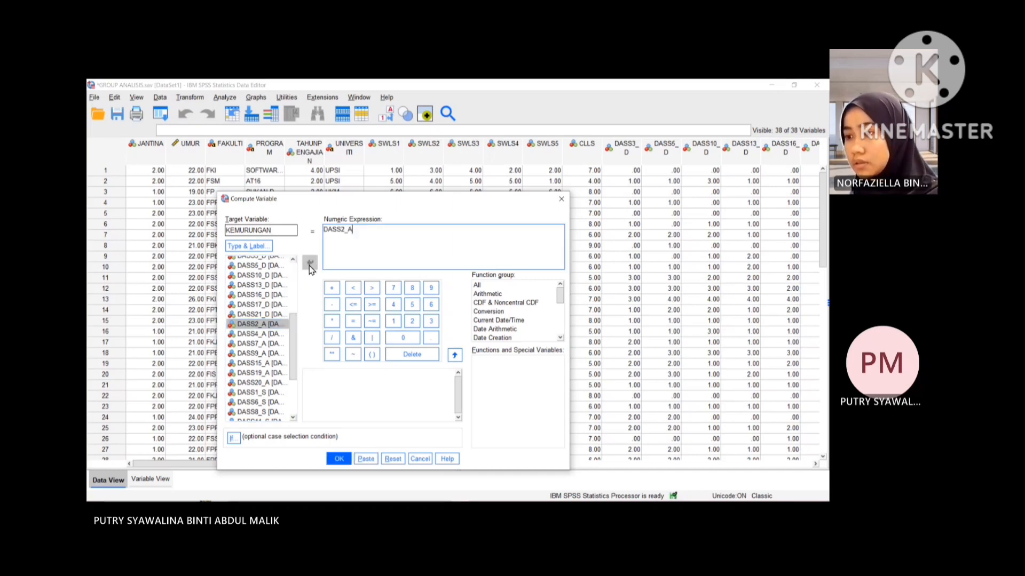
click(333, 289)
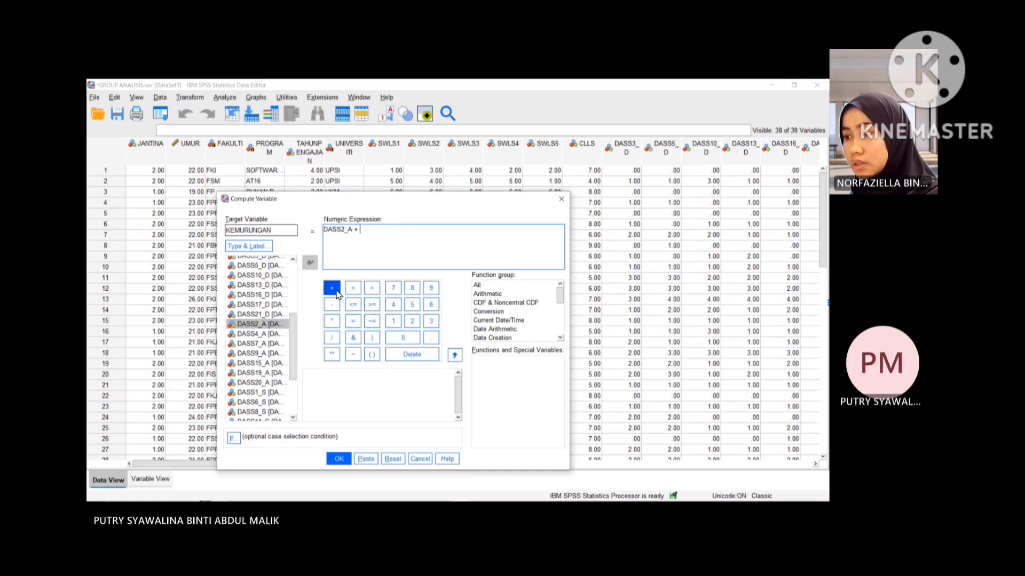
click(274, 335)
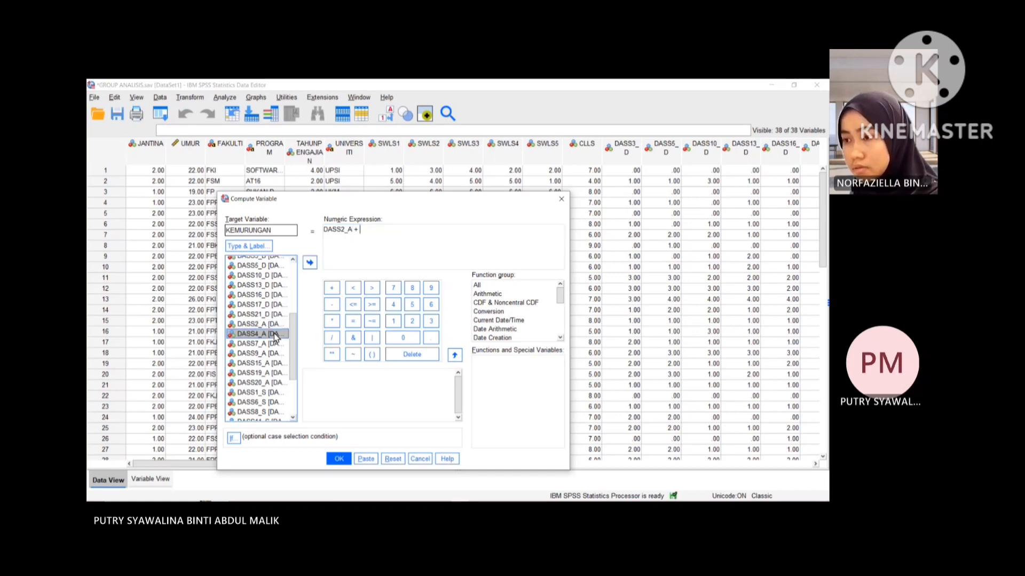
click(309, 264)
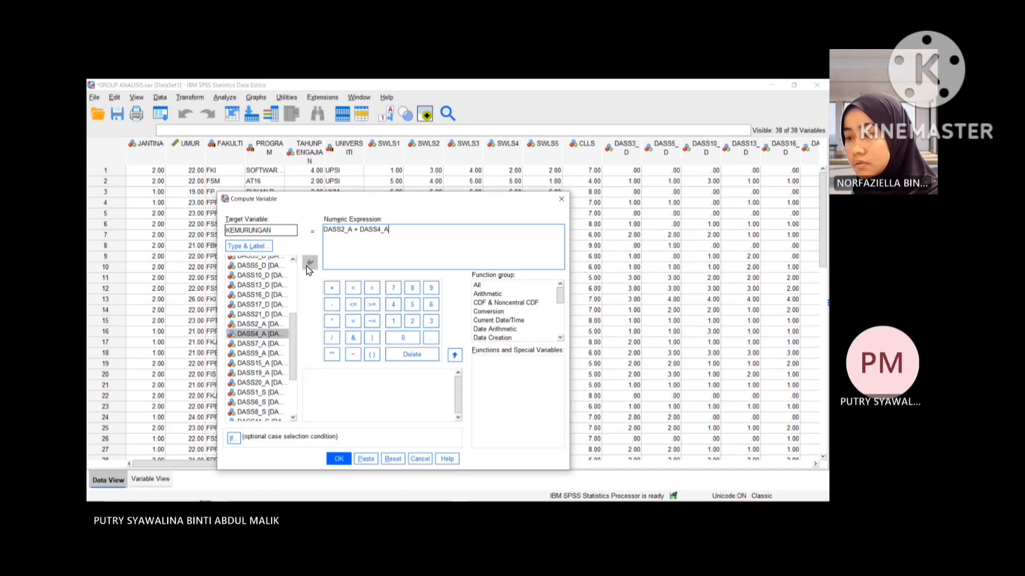
click(281, 346)
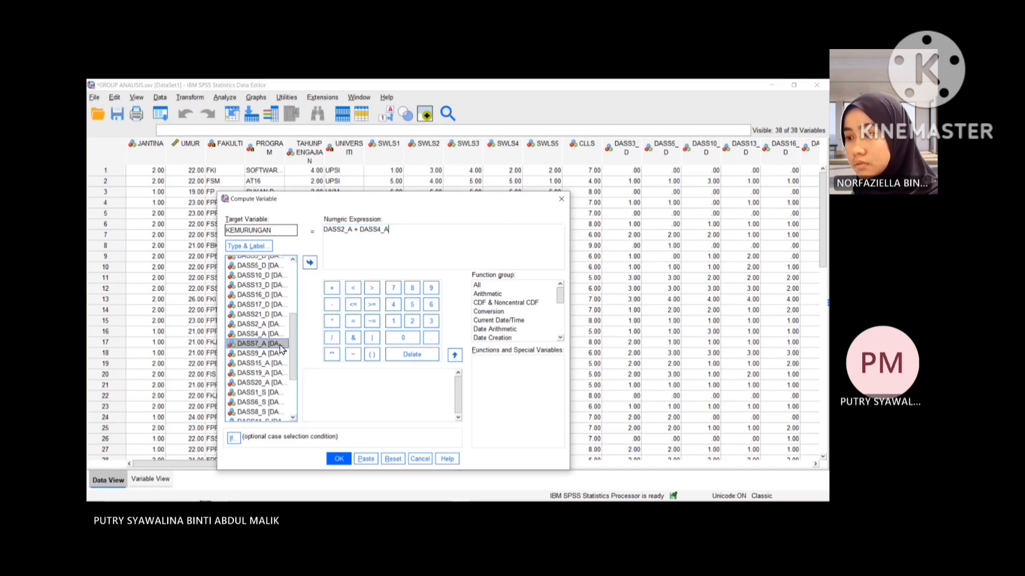
click(309, 262)
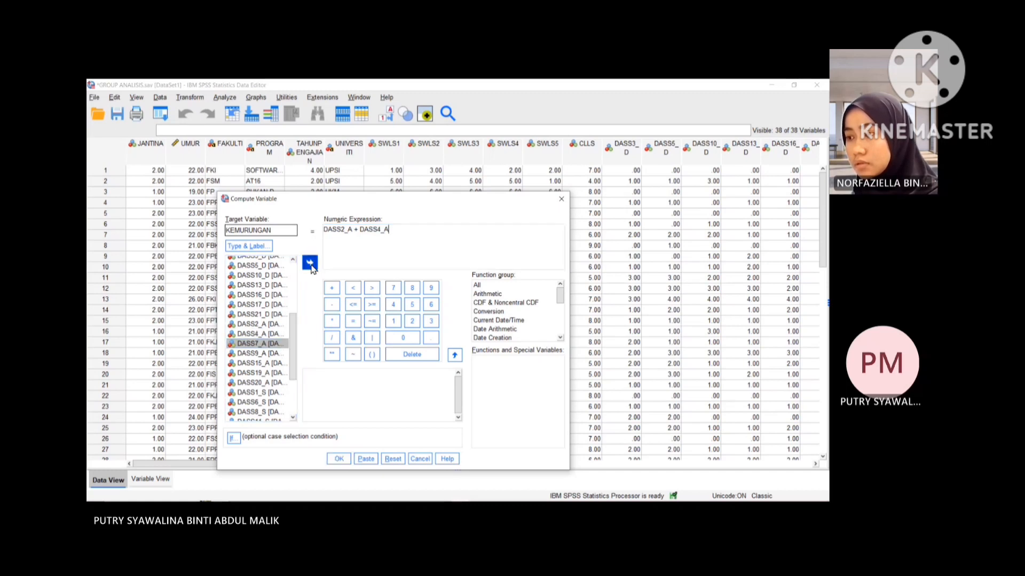
click(287, 230)
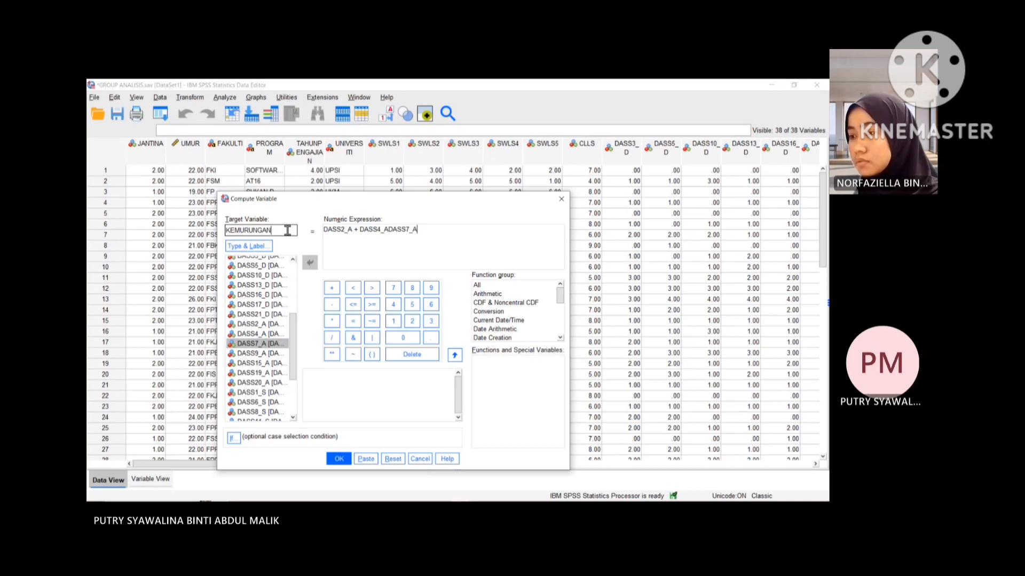
key(BackSpace)
key(BackSpace)
key(BackSpace)
key(BackSpace)
key(BackSpace)
key(BackSpace)
key(BackSpace)
key(BackSpace)
key(BackSpace)
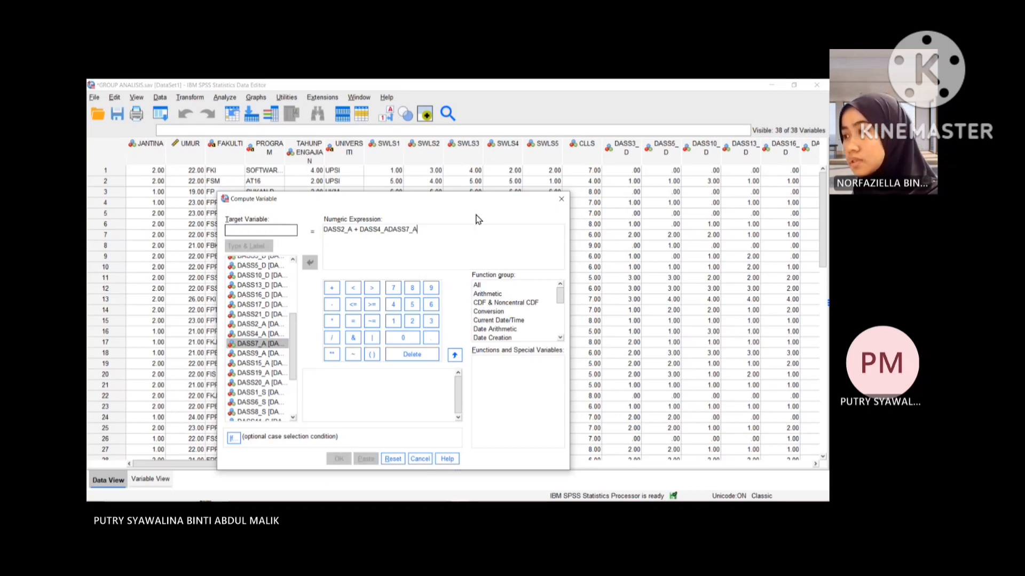
click(563, 200)
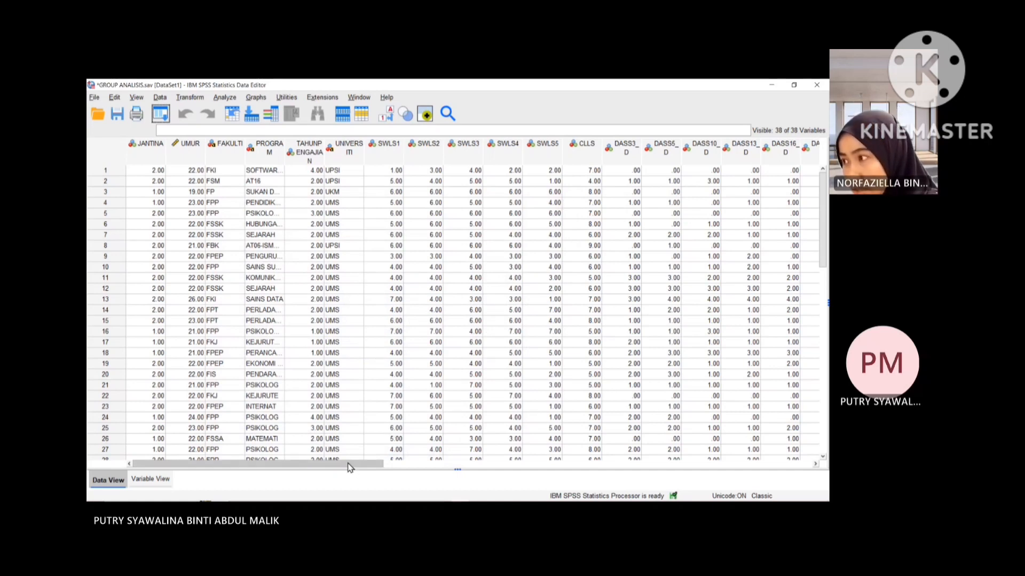
- Check the computed DEPRESI scores at the end of the data set
drag(349, 467, 296, 488)
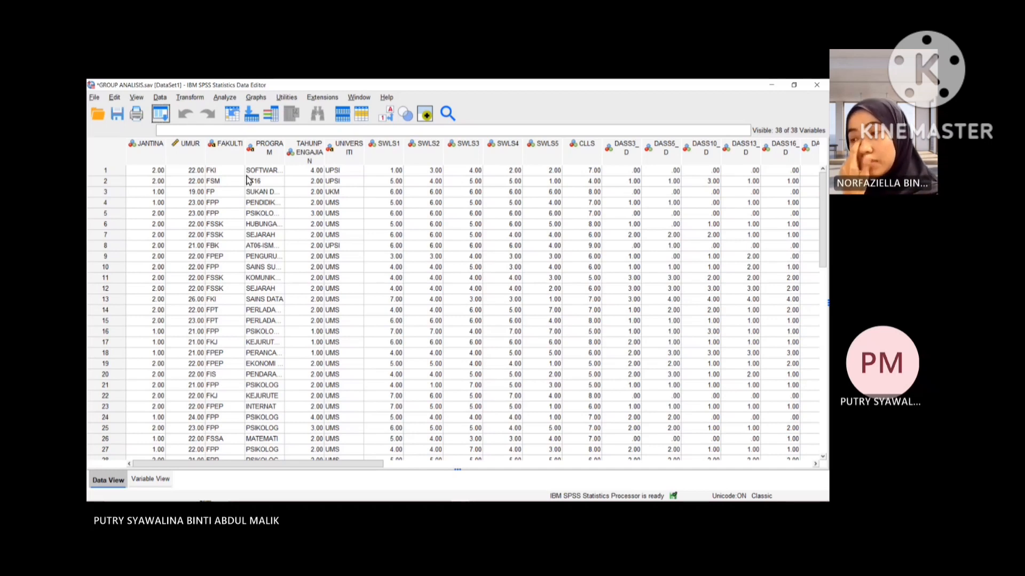
drag(316, 463, 734, 472)
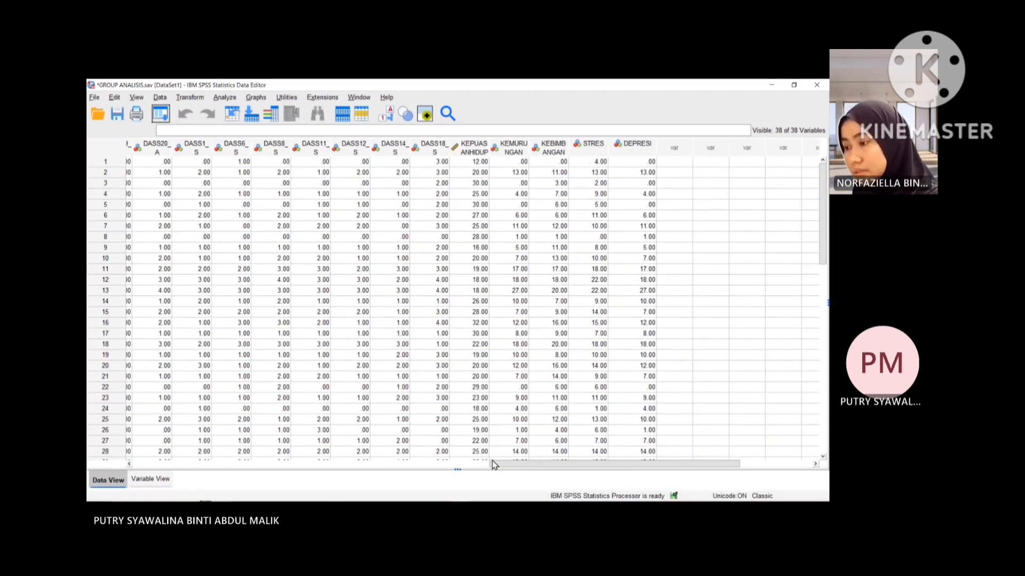
drag(504, 467, 129, 465)
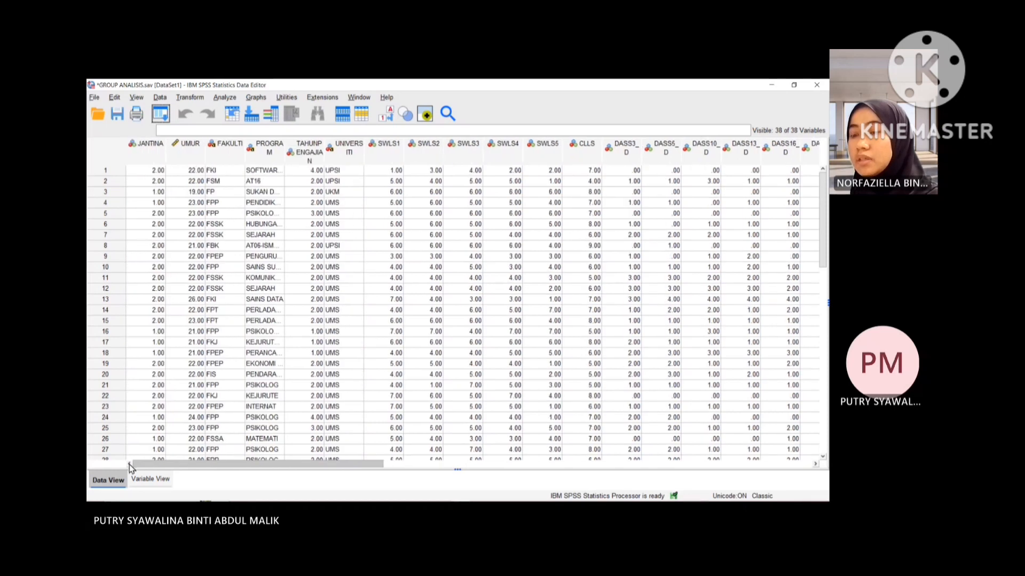
- Start a new Compute Variable transformation with KEBIMBANGAN as the target variable
click(188, 100)
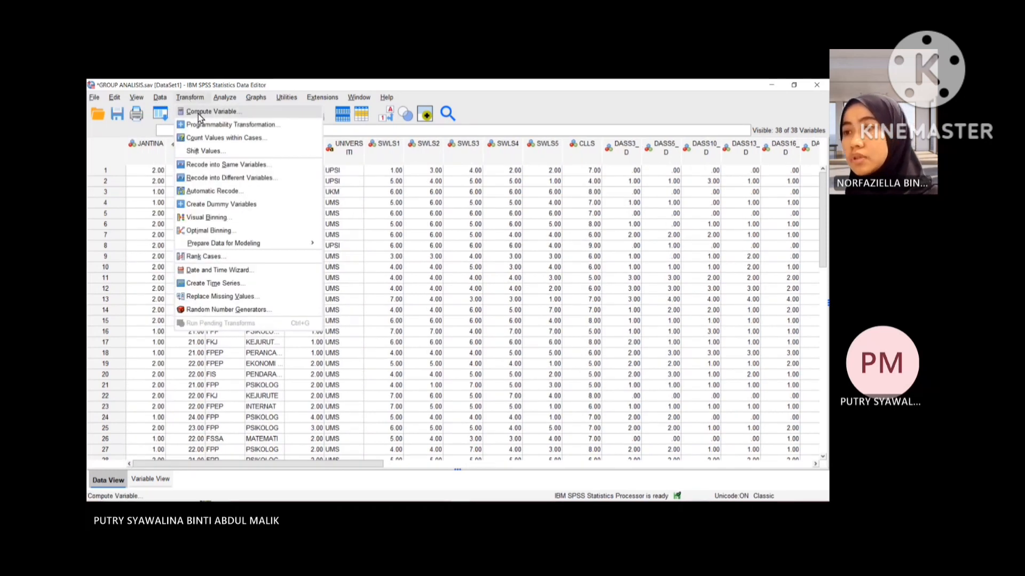
click(198, 114)
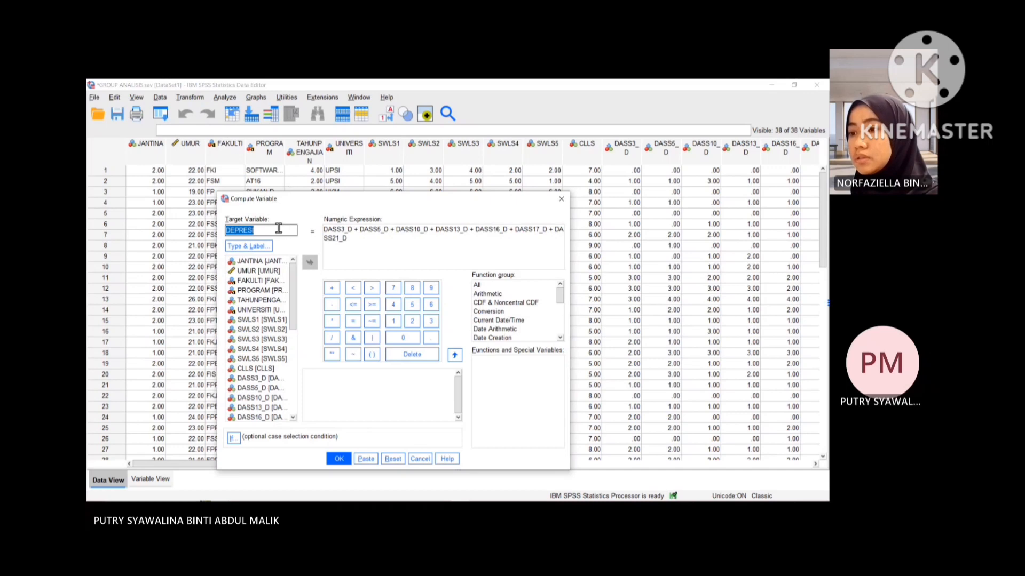
key(BackSpace)
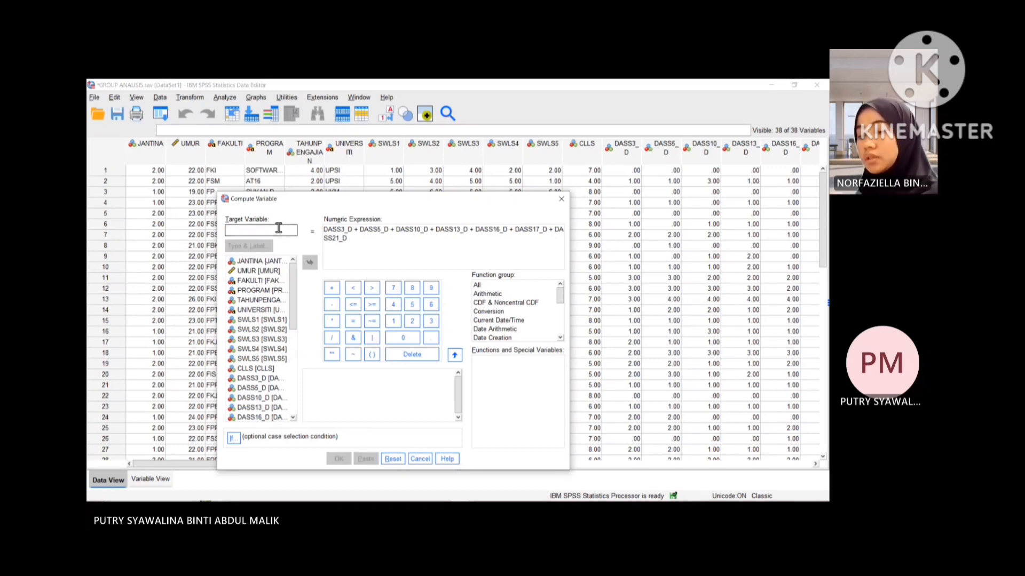
text(KEB)
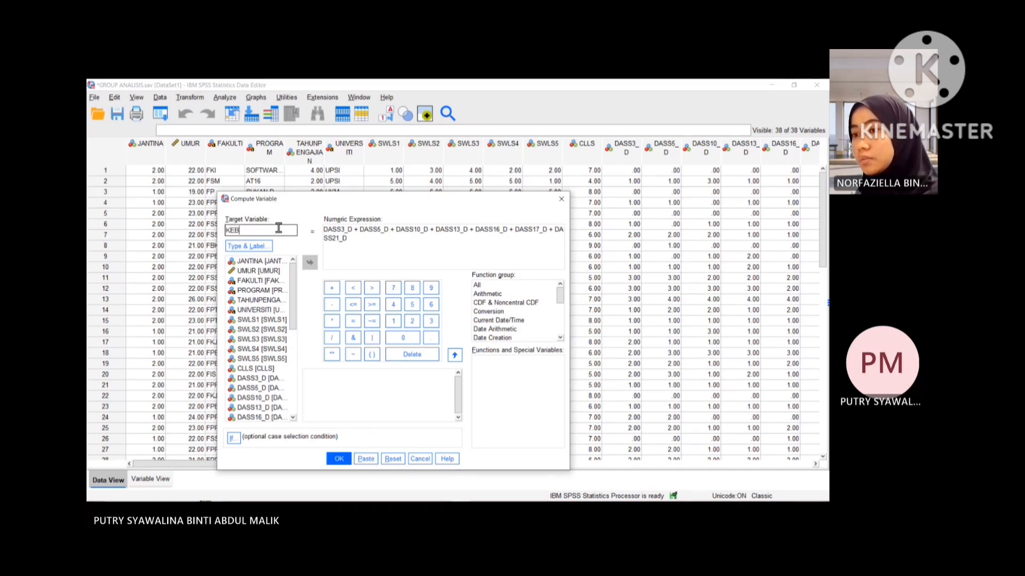
text(IMBA)
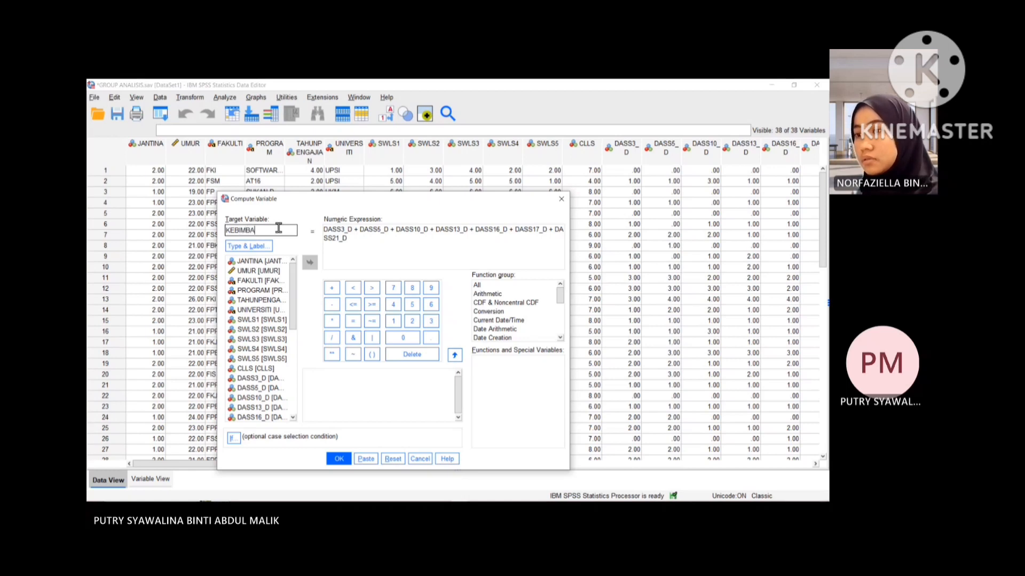
text(NGAN)
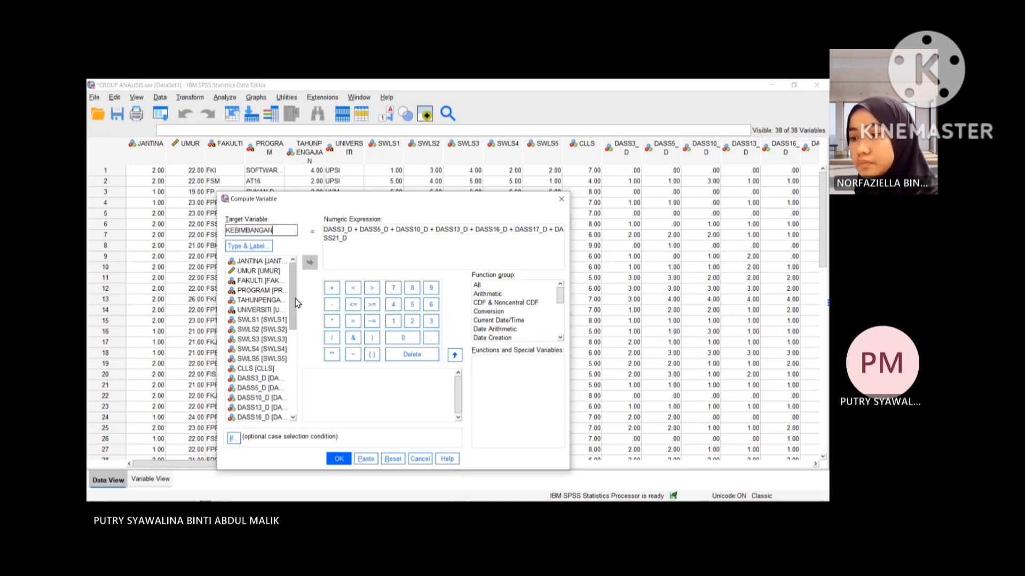
- Replace the previous numeric expression with the sum DASS2_A + DASS4_A
drag(296, 298, 297, 355)
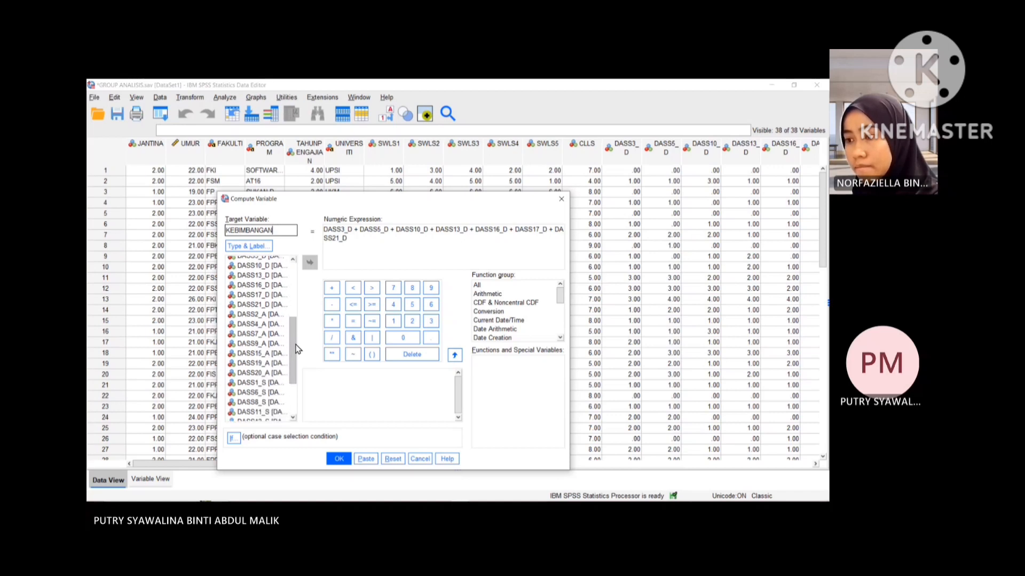
drag(348, 239, 324, 231)
key(Delete)
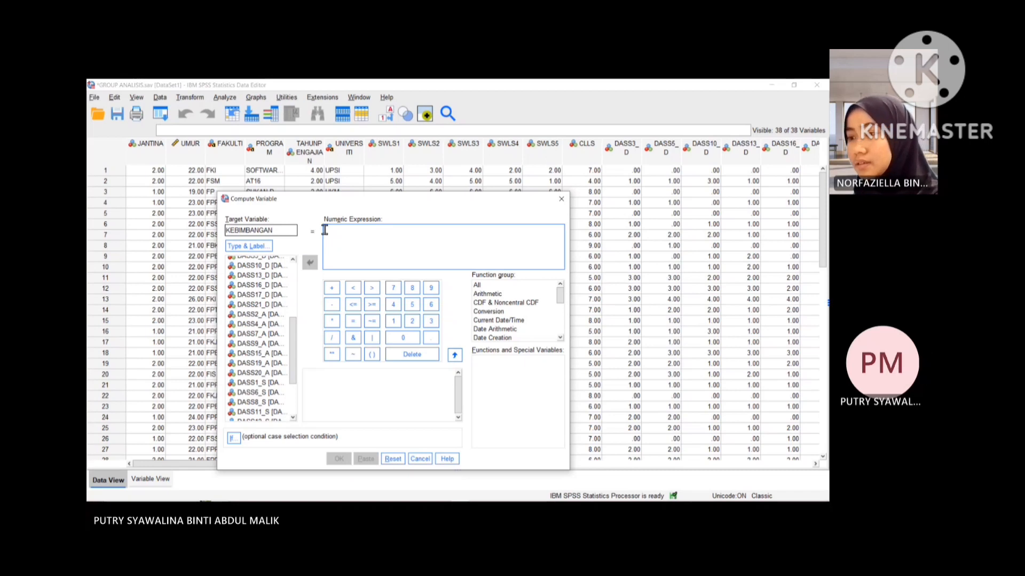
click(275, 316)
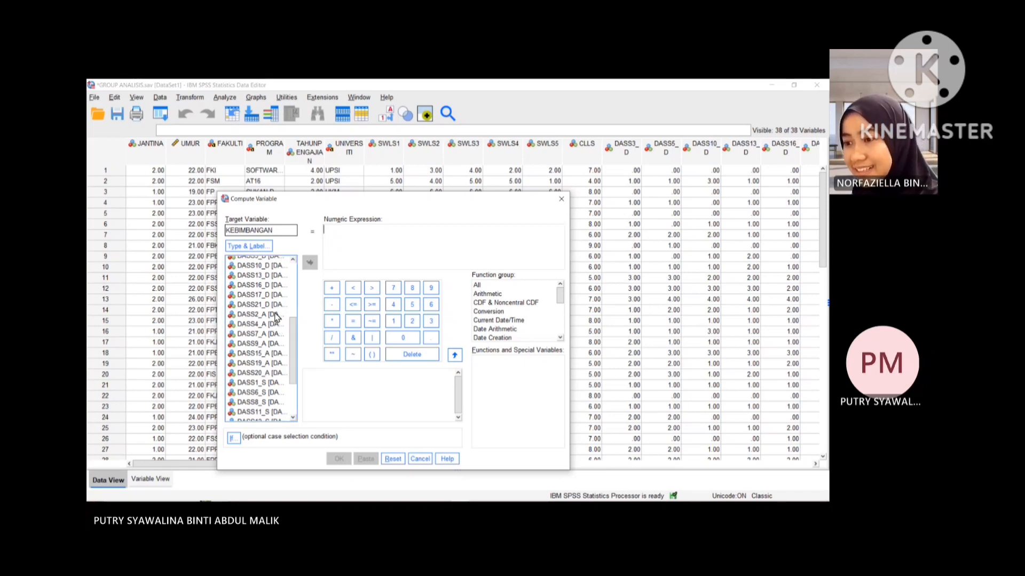
click(275, 316)
click(311, 262)
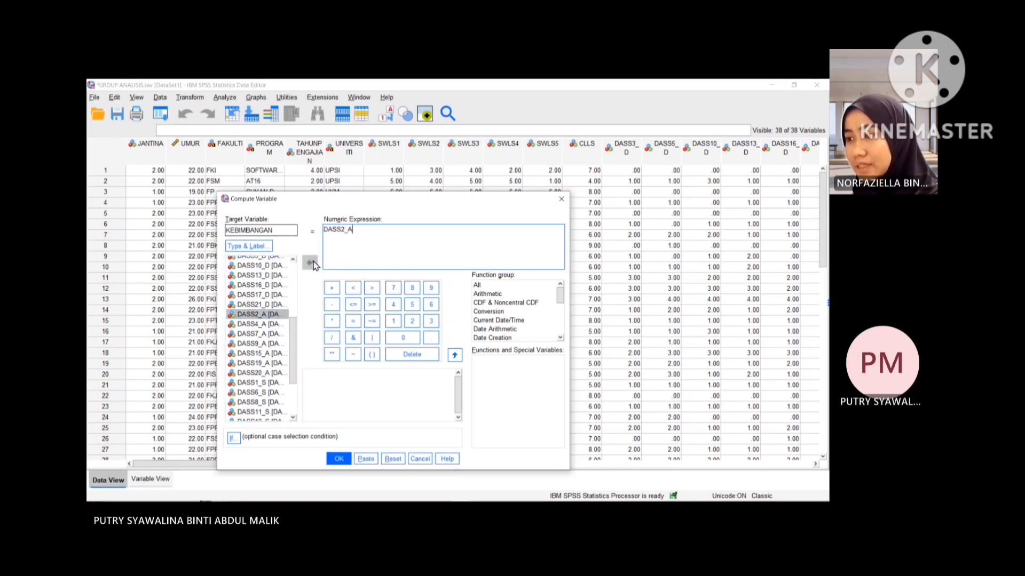
click(332, 289)
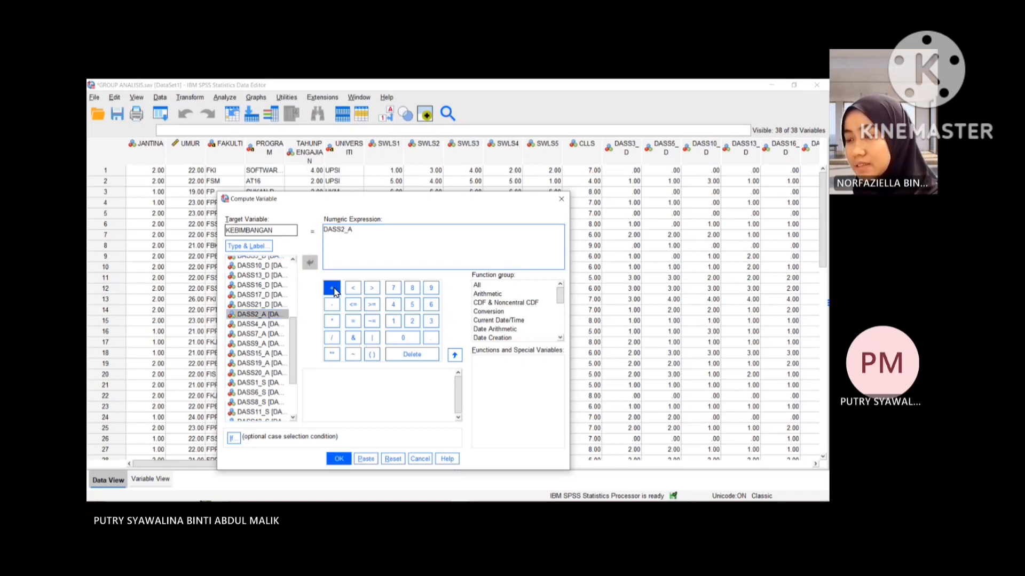
click(270, 324)
click(310, 263)
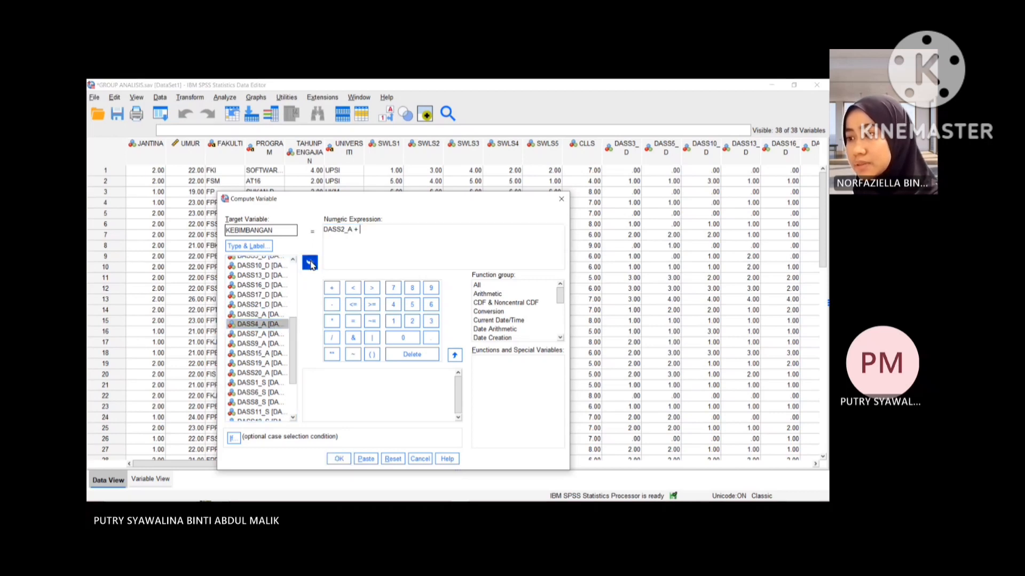
- Extend the sum in the numeric expression with DASS7_A and DASS9_A
click(332, 289)
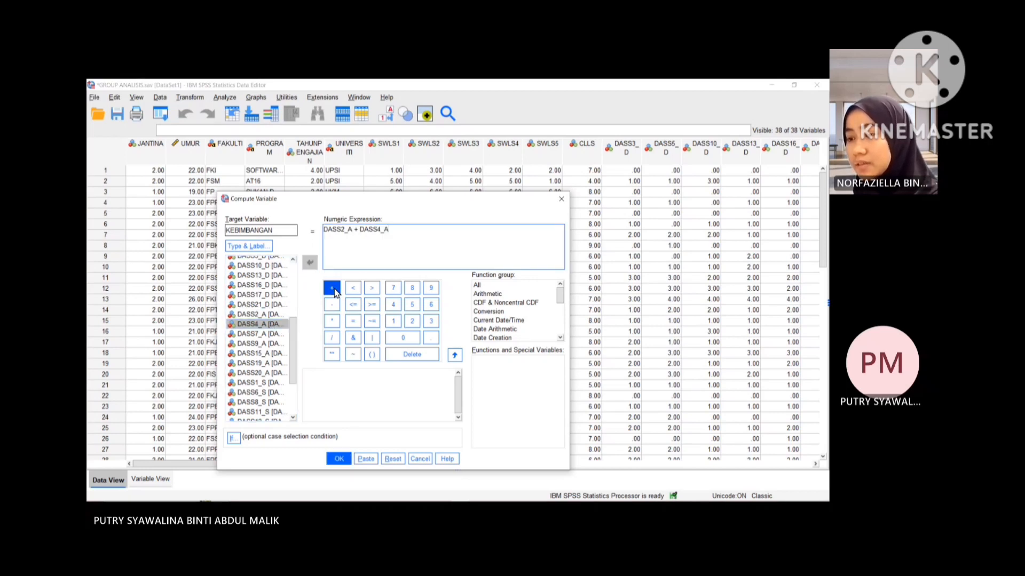
click(275, 334)
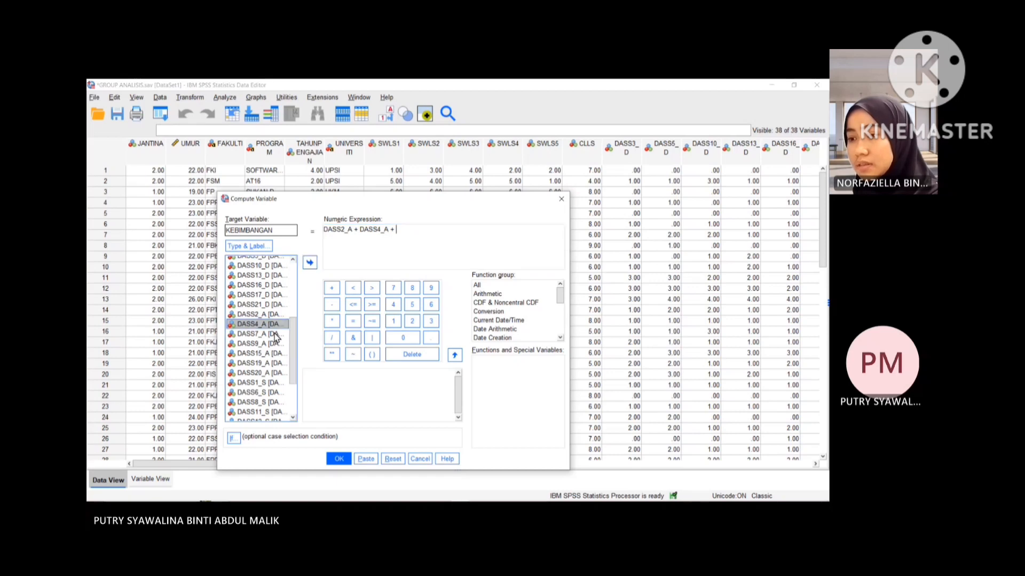
click(310, 262)
click(332, 289)
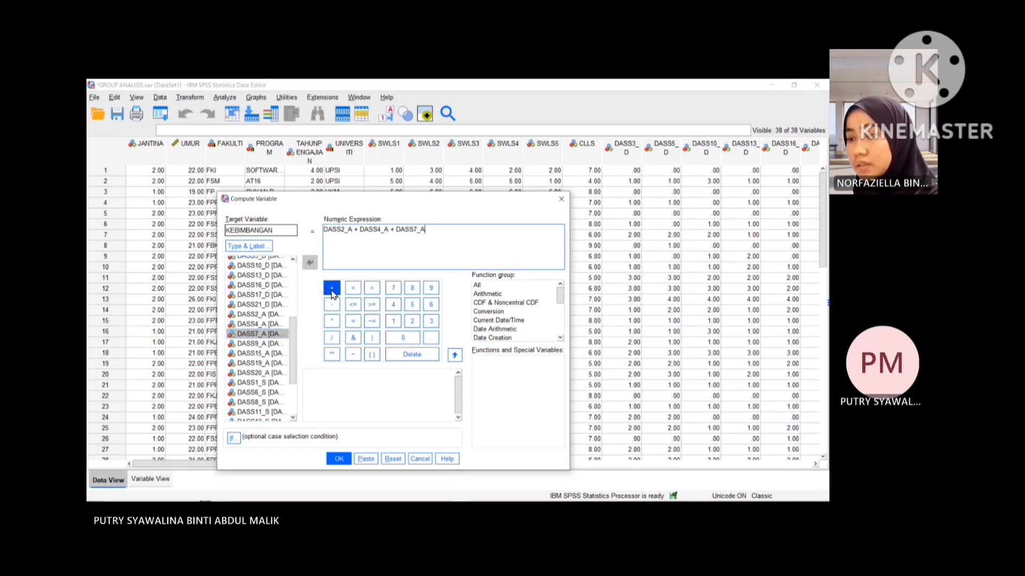
click(273, 345)
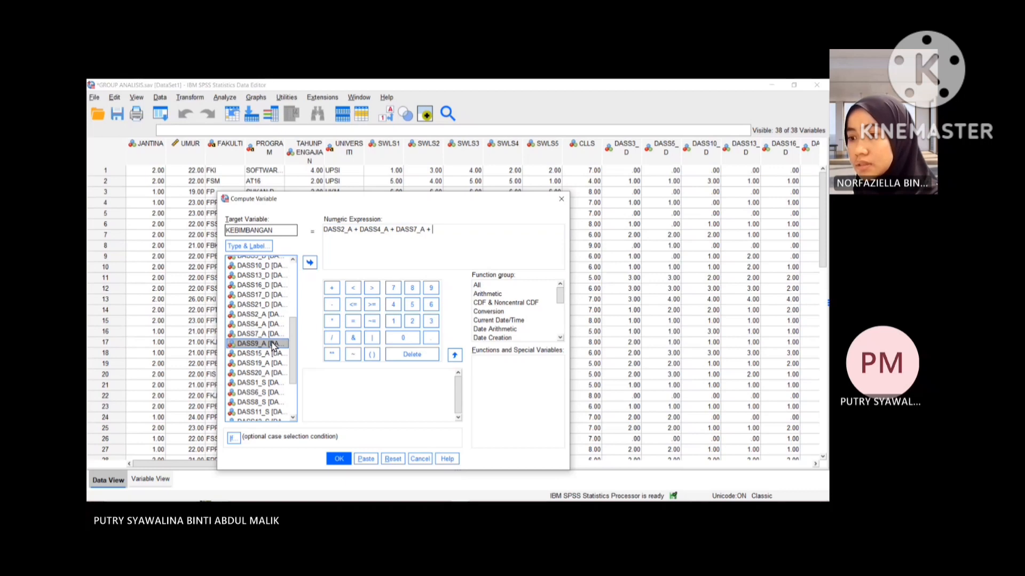
click(310, 263)
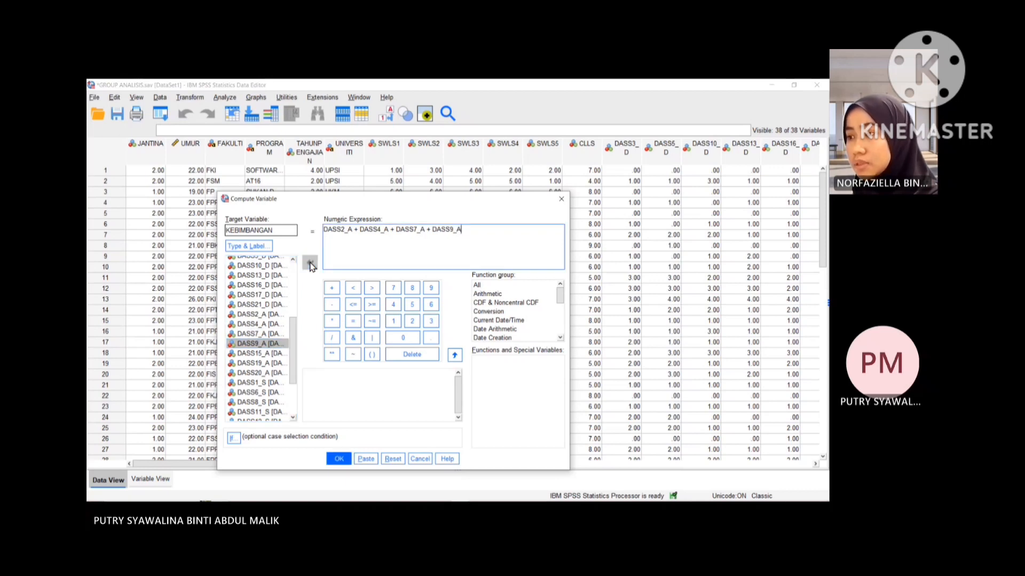
- Add DASS15_A, DASS19_A and DASS20_A to the sum in the numeric expression
click(330, 288)
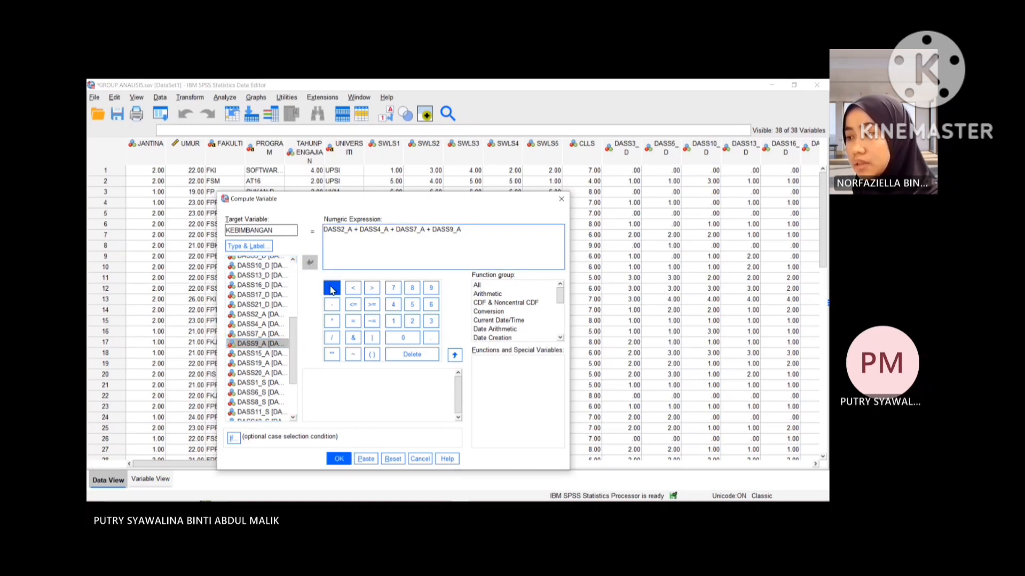
click(272, 353)
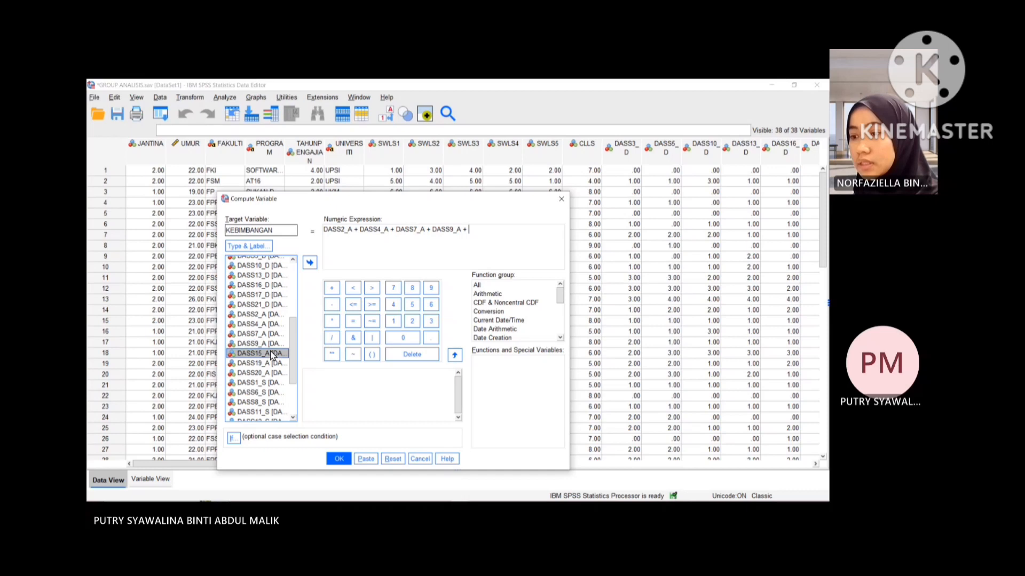
click(310, 264)
click(331, 288)
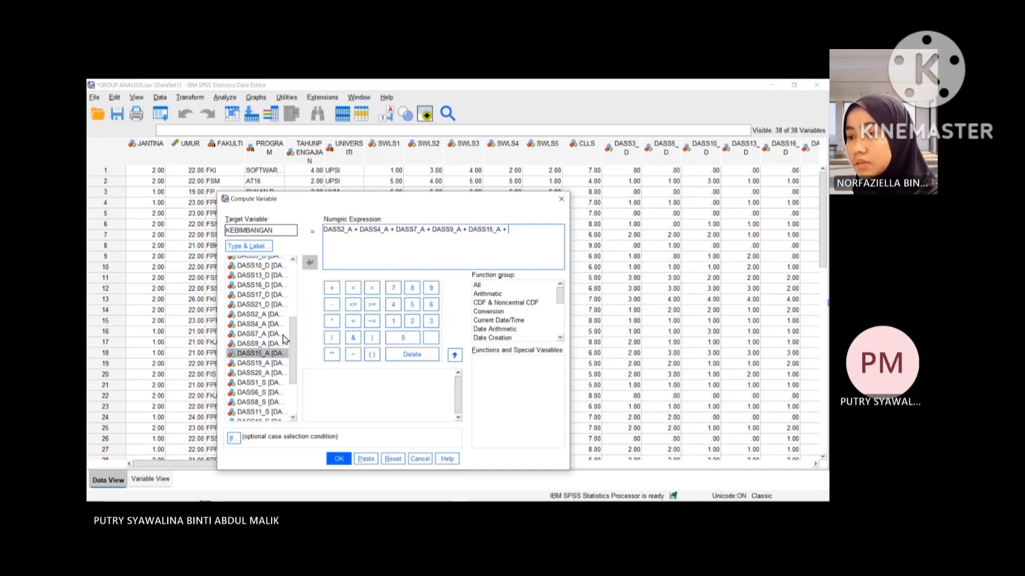
click(270, 364)
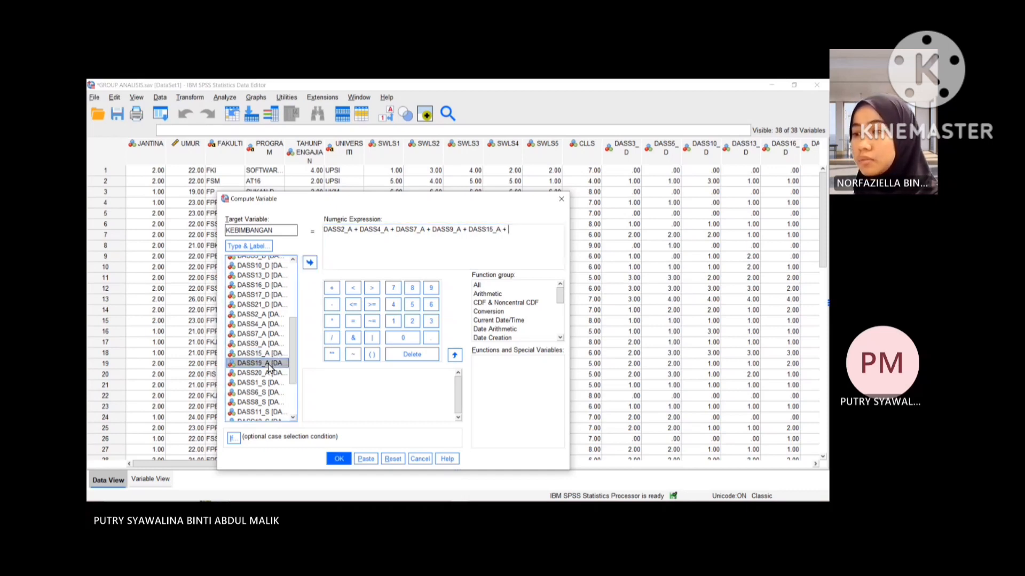
click(310, 263)
click(331, 288)
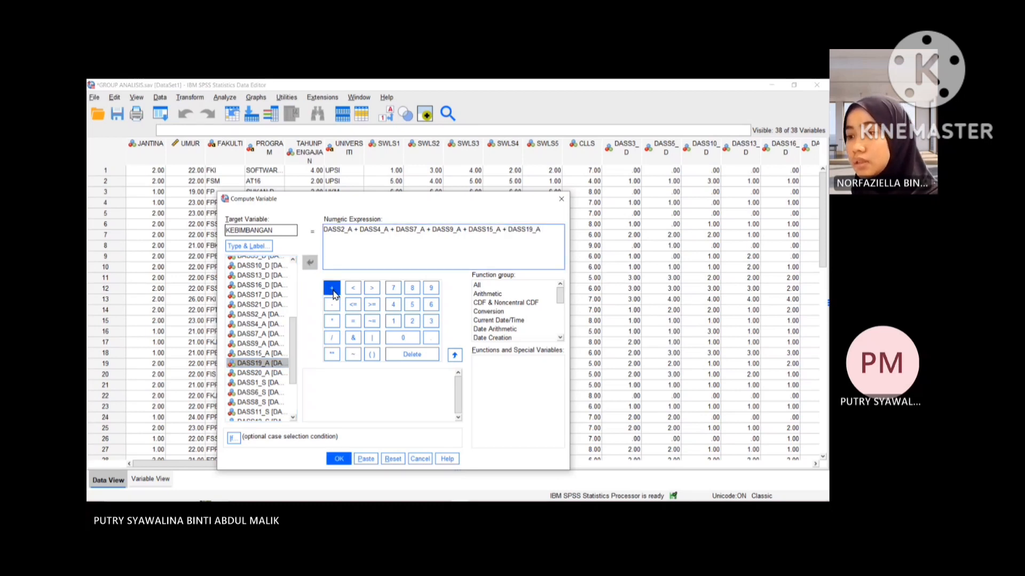
click(272, 373)
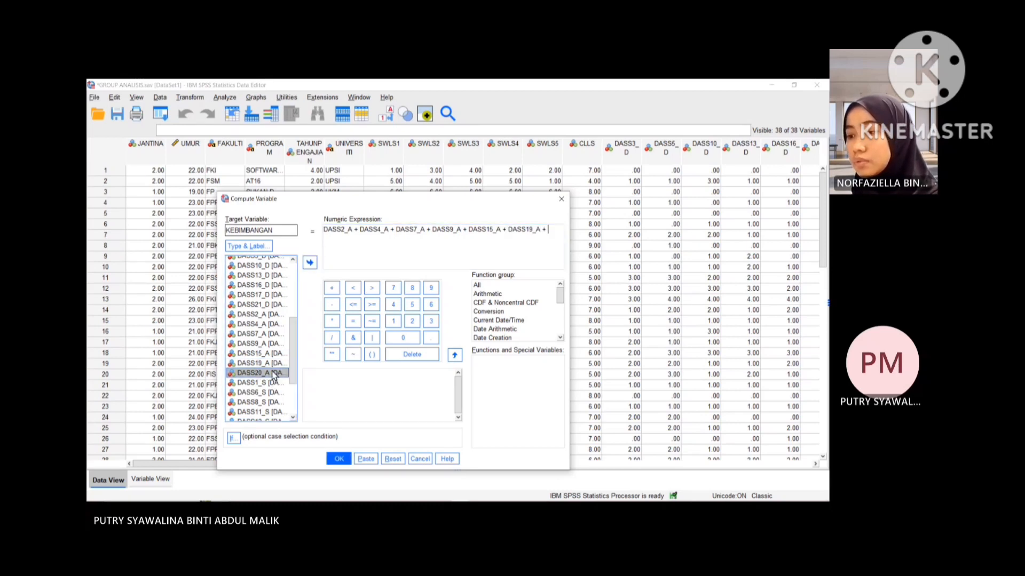
click(307, 266)
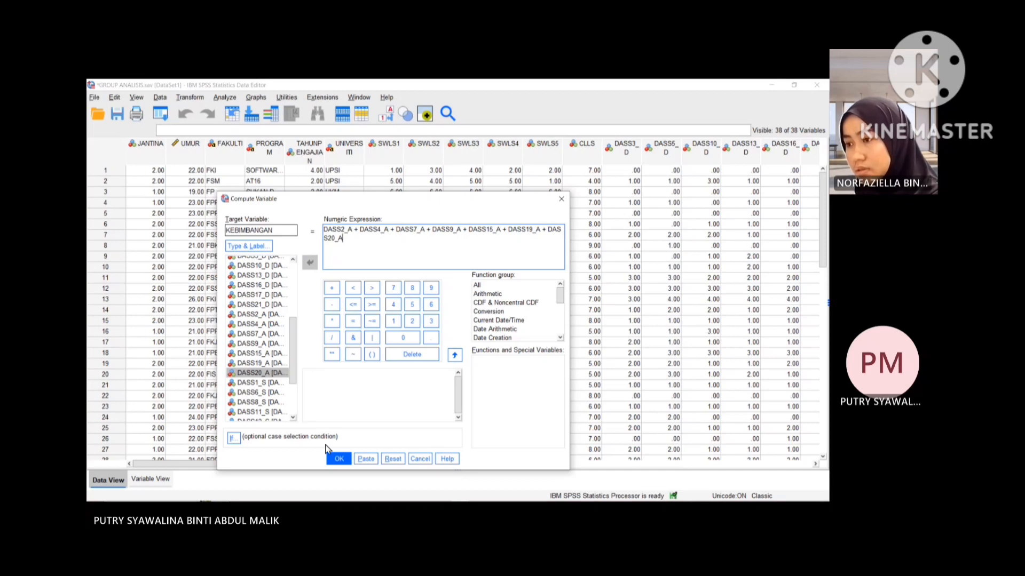
click(354, 322)
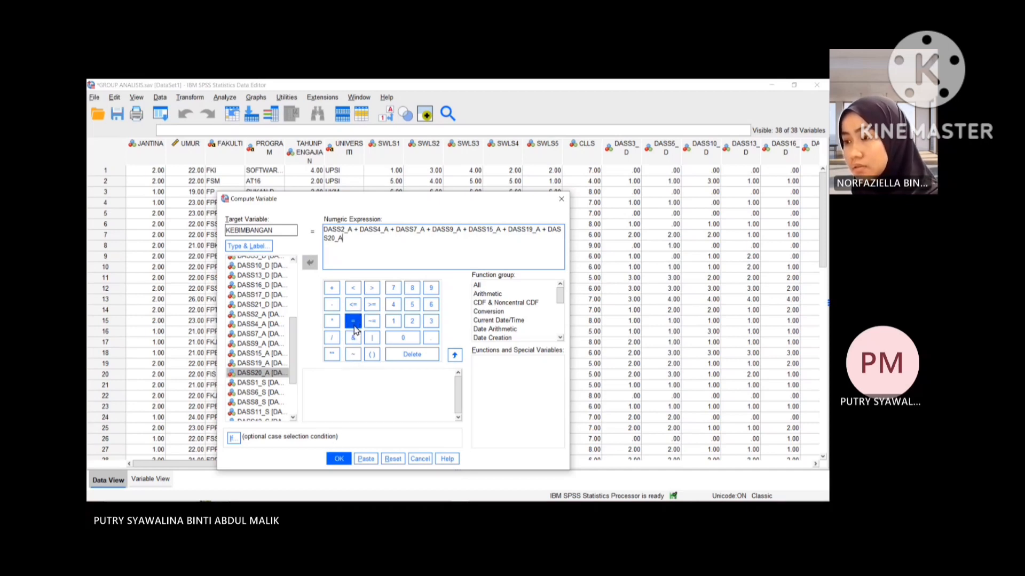
click(339, 459)
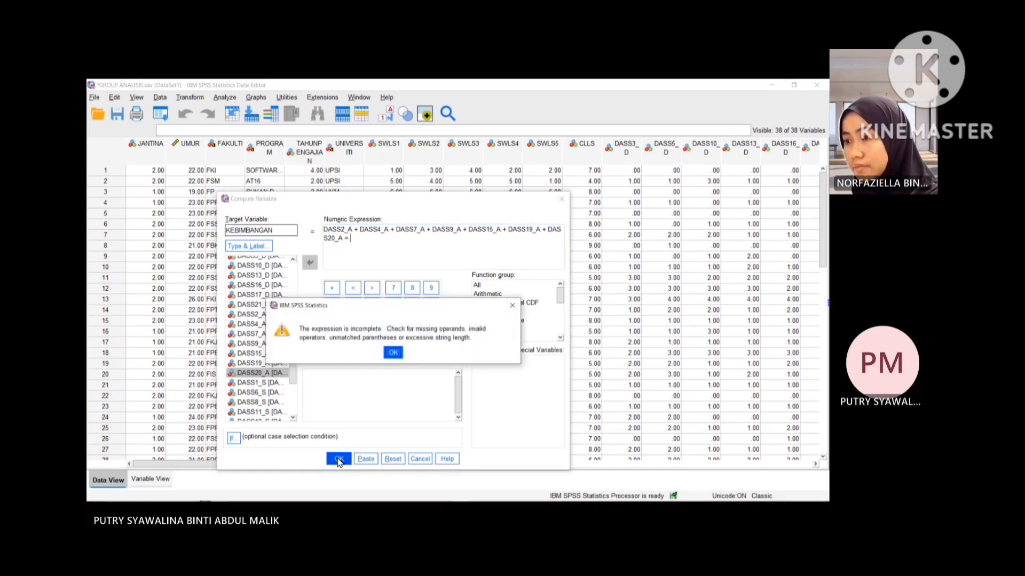
click(513, 307)
click(397, 254)
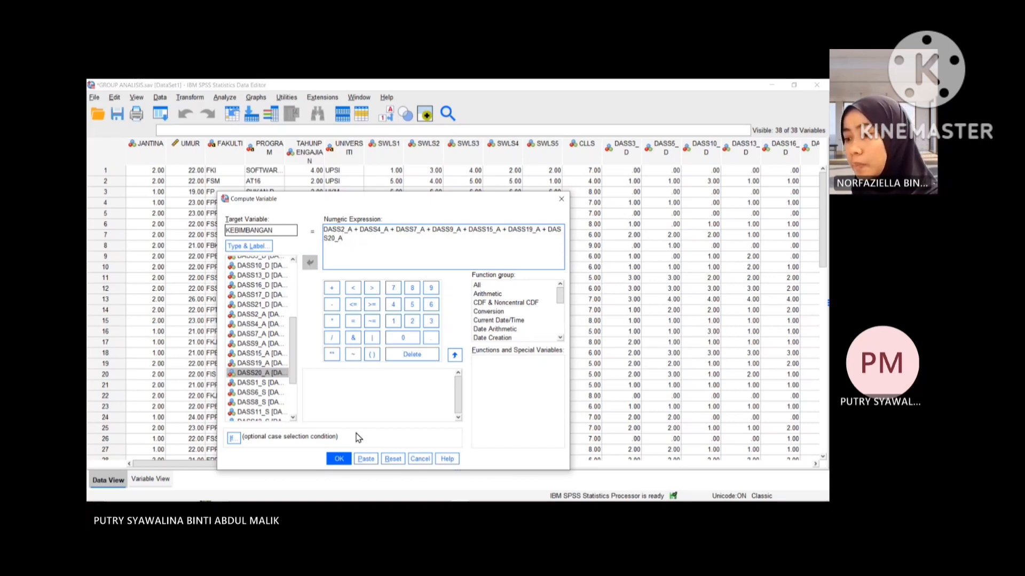
- Run the computation of the summed DASS anxiety items, overwriting the existing KEBIMBANGAN variable
click(339, 460)
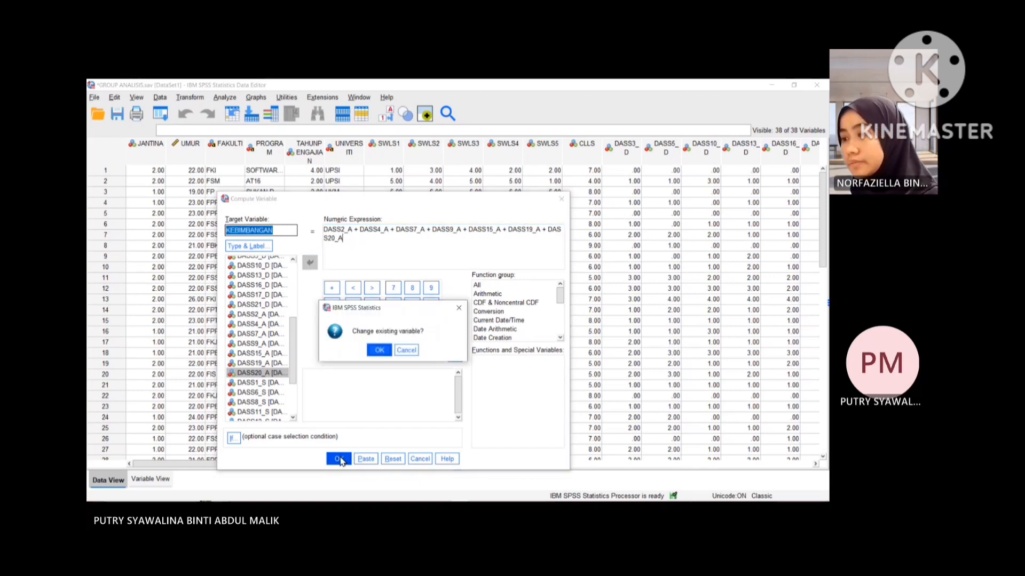
click(379, 350)
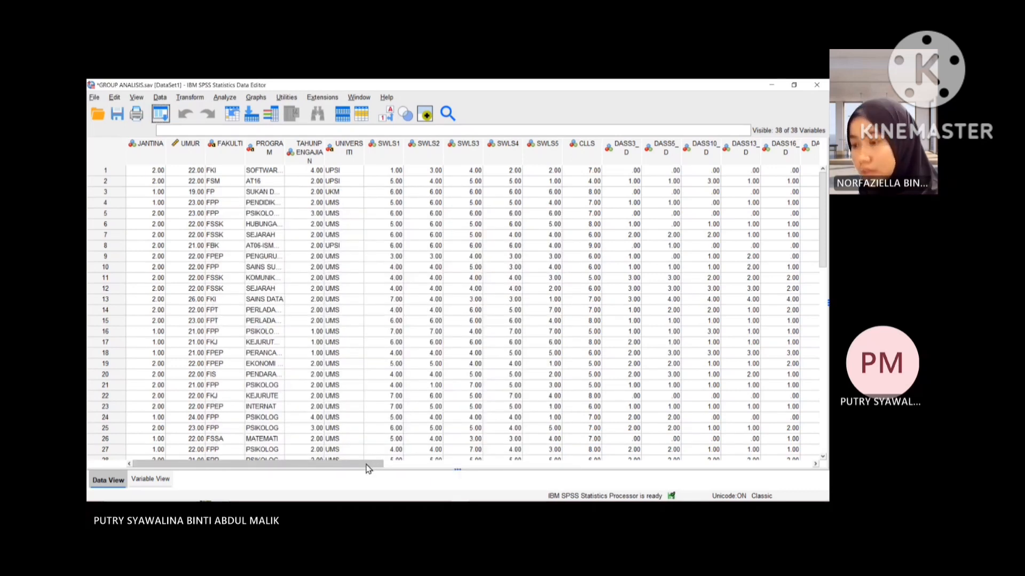
drag(366, 467, 301, 476)
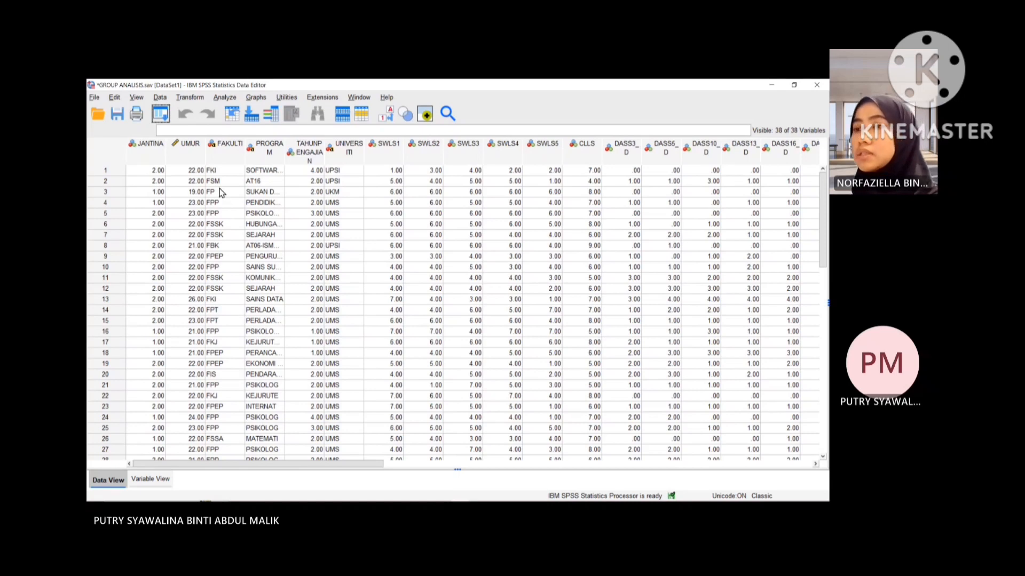
- Start a new variable computation with STRESS as the target variable, replacing the previous target name
click(195, 100)
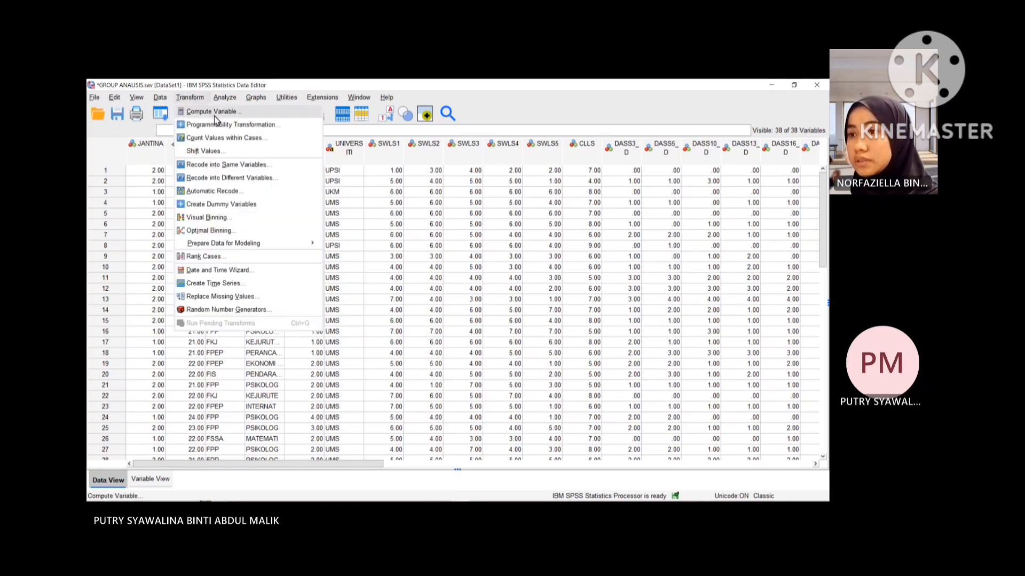
click(214, 115)
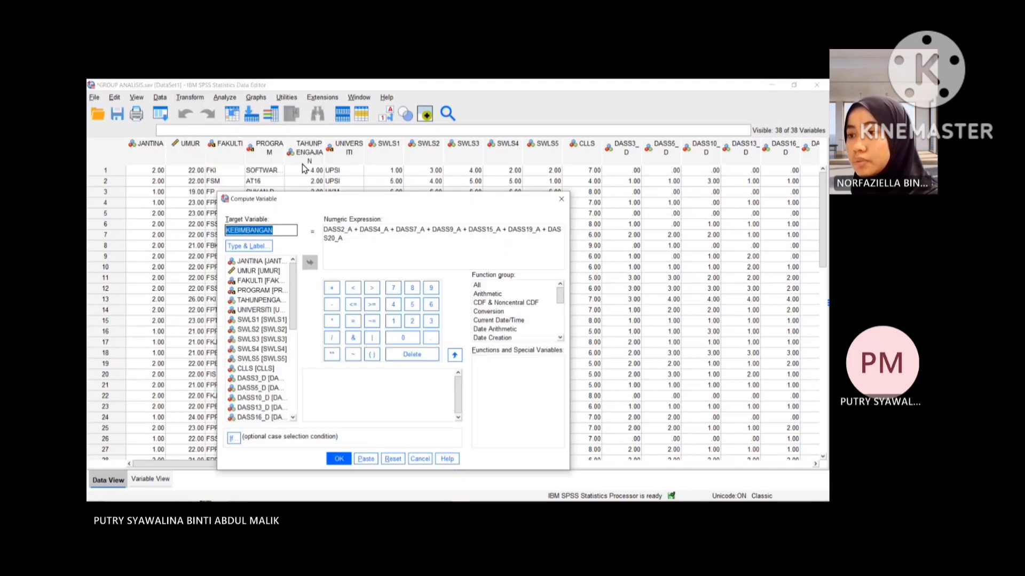
click(287, 231)
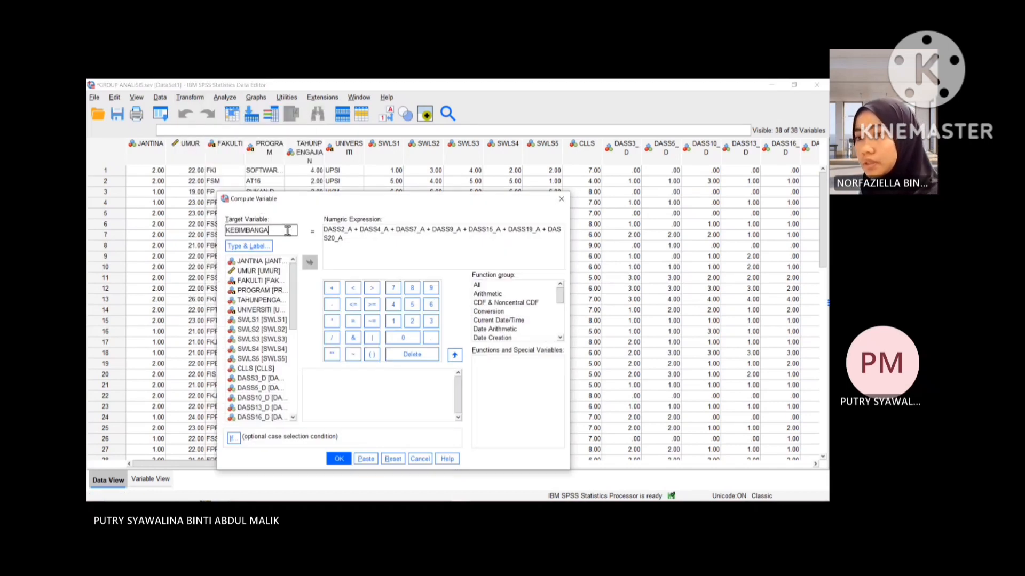
key(BackSpace)
key(BackSpace)
key(BackSpace)
key(BackSpace)
key(BackSpace)
key(BackSpace)
key(BackSpace)
key(BackSpace)
key(BackSpace)
key(BackSpace)
text(STRESS)
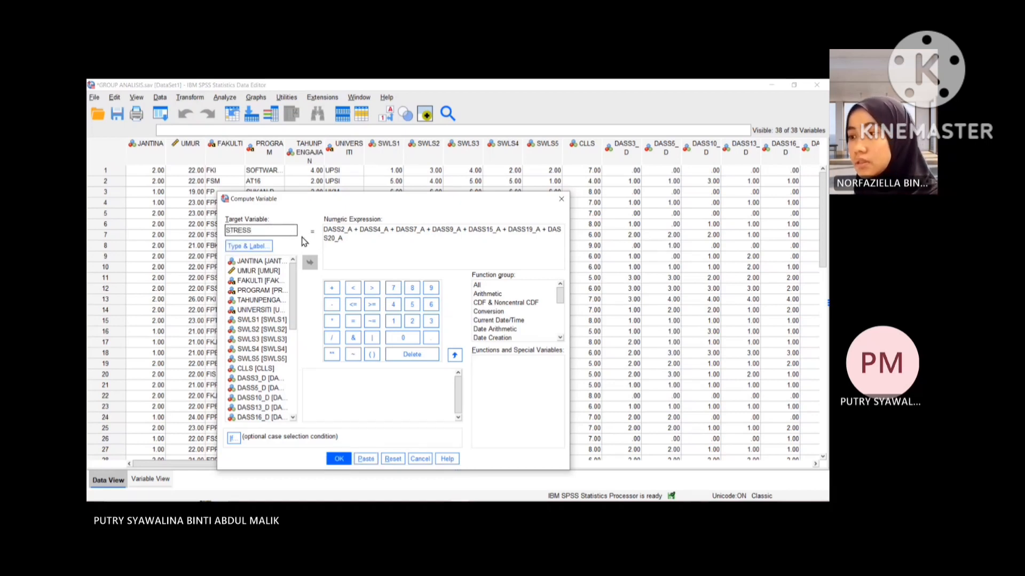
- Replace the previous numeric expression with the sum DASS1_S + DASS6_S
drag(346, 241, 324, 229)
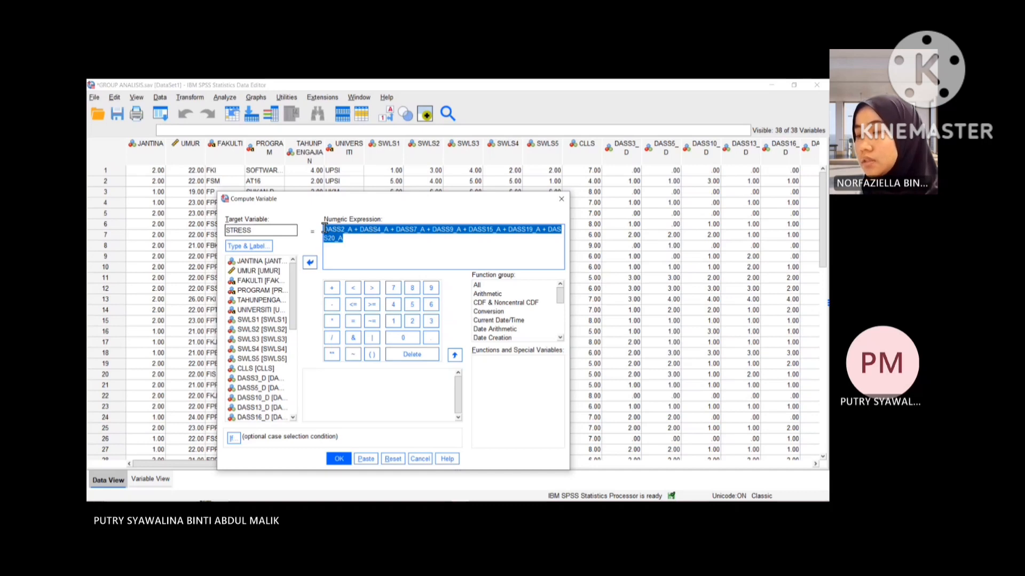
key(BackSpace)
drag(293, 297, 295, 380)
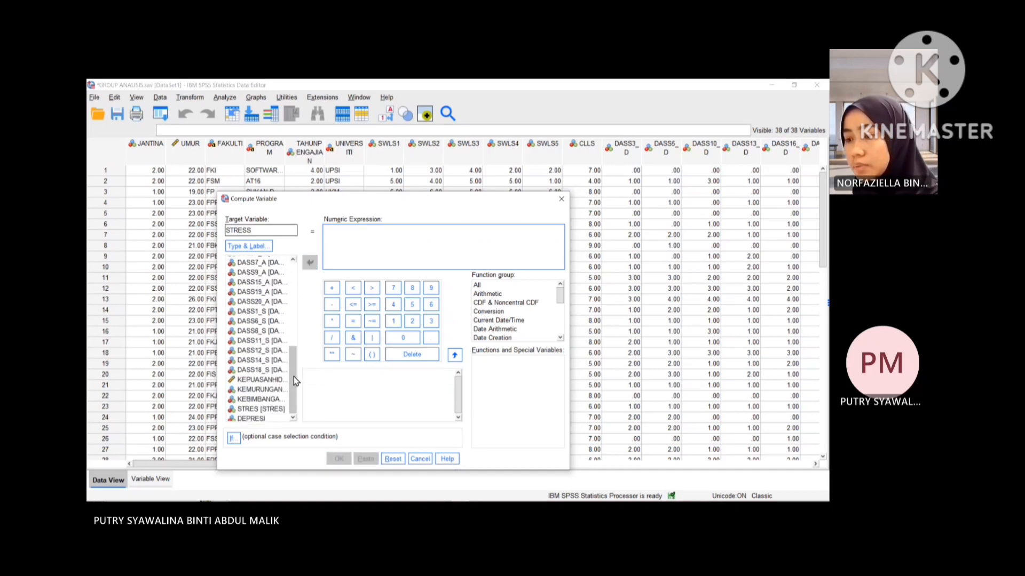
click(270, 312)
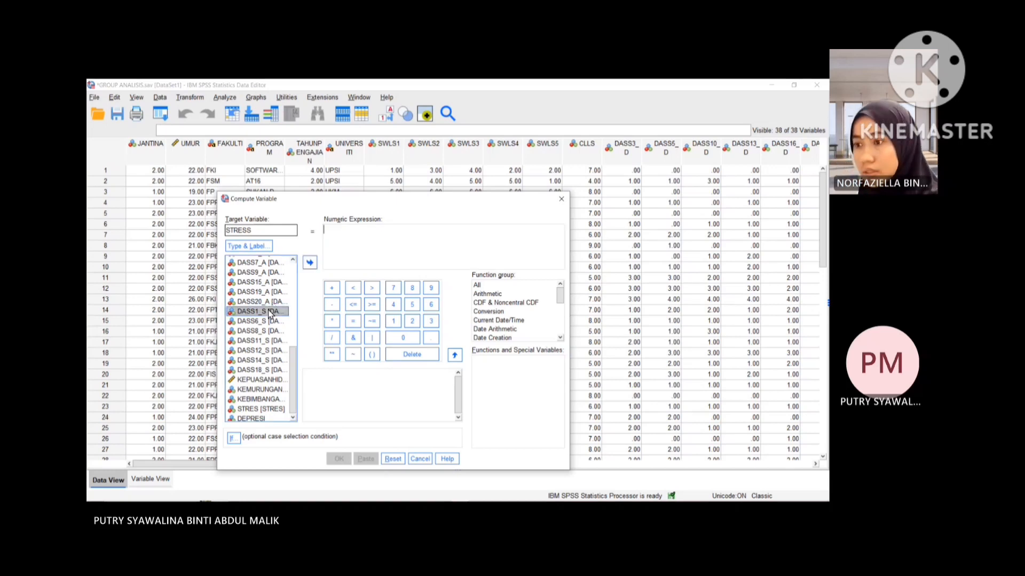
click(310, 265)
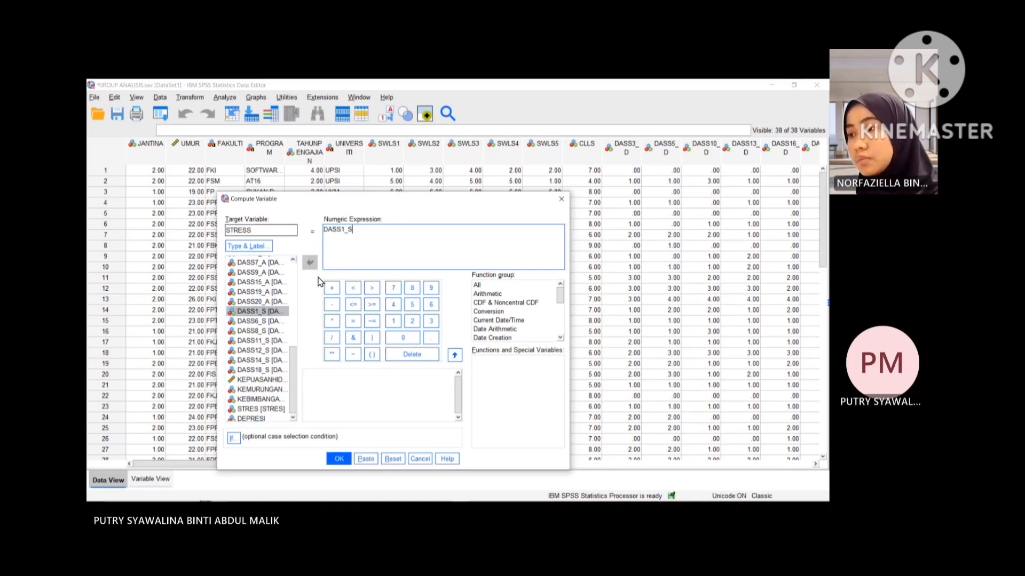
click(331, 288)
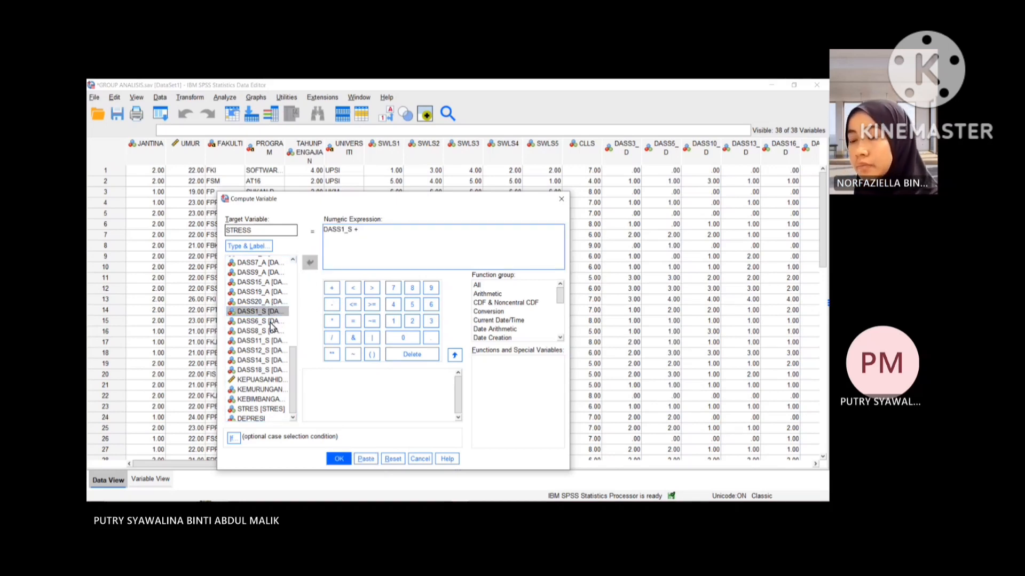
click(271, 321)
click(309, 262)
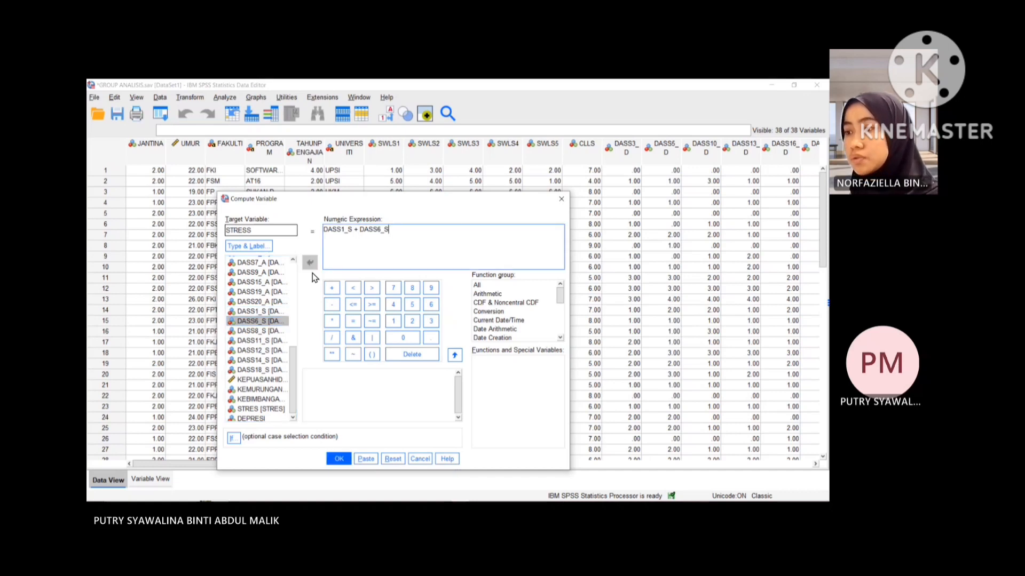
- Extend the sum in the numeric expression with DASS8_S and DASS11_S
click(330, 290)
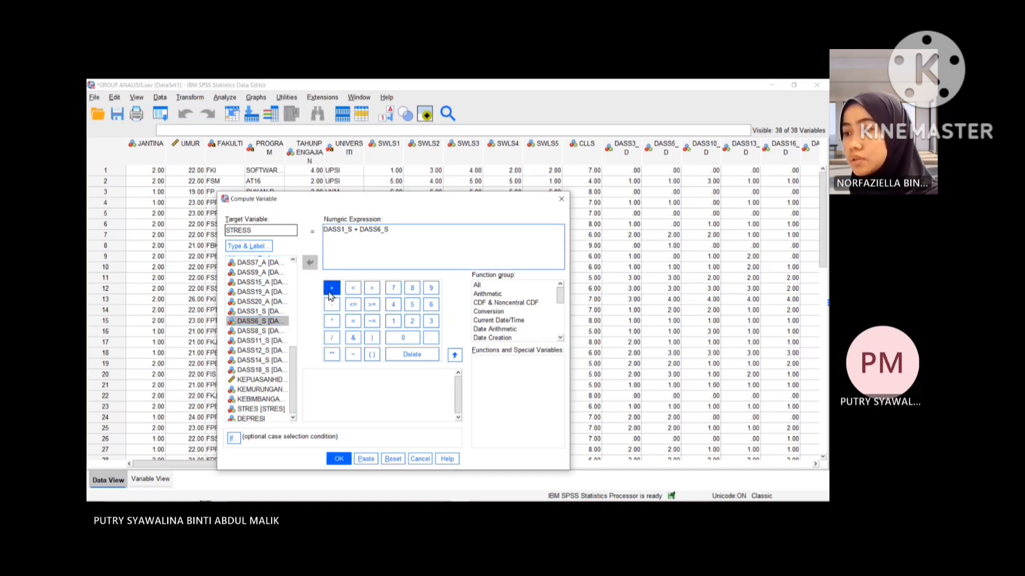
click(272, 332)
click(310, 261)
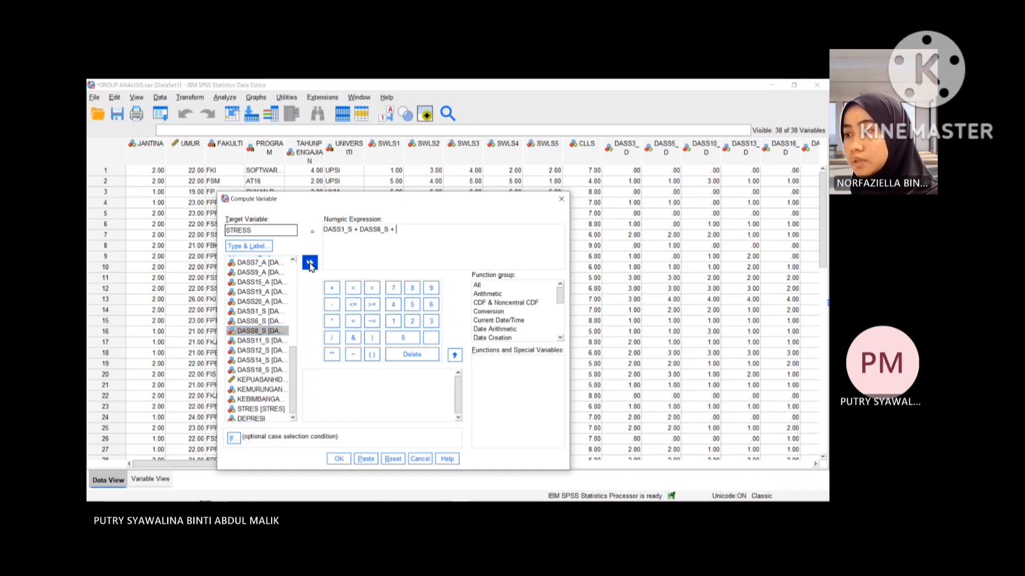
click(331, 288)
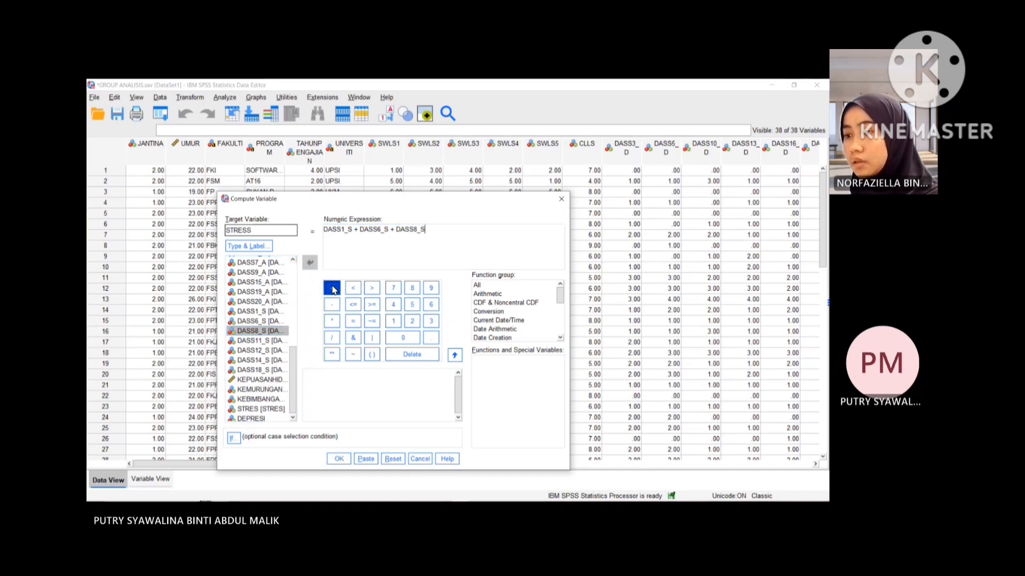
click(272, 341)
click(311, 267)
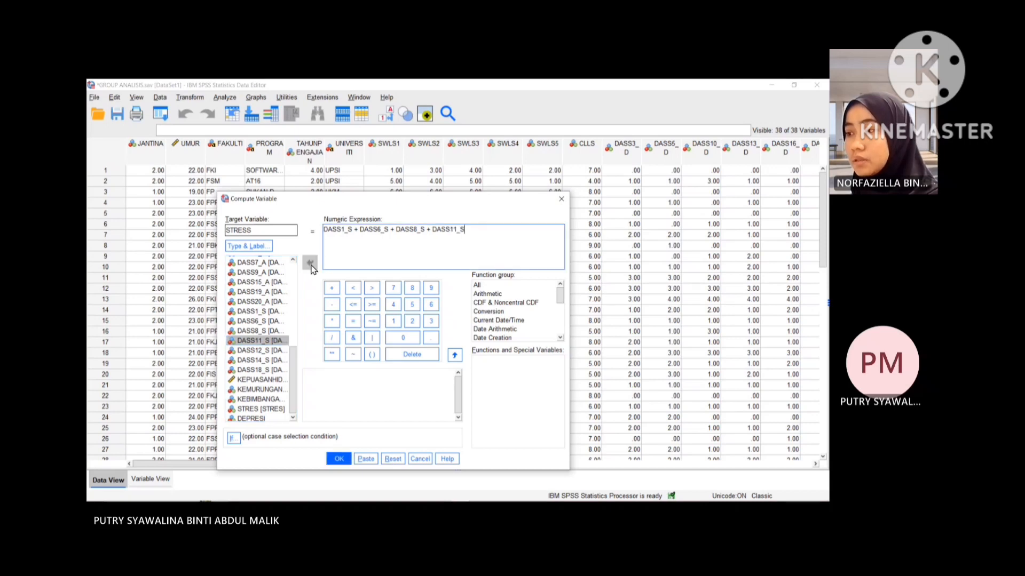
- Add DASS12_S, DASS14_S and DASS18_S to the sum in the numeric expression
click(331, 289)
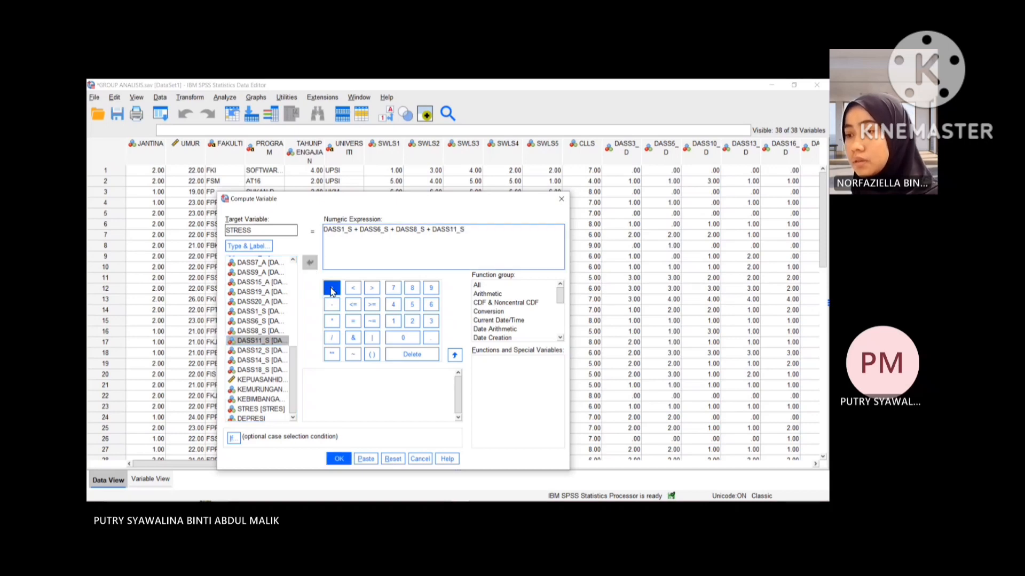
click(269, 351)
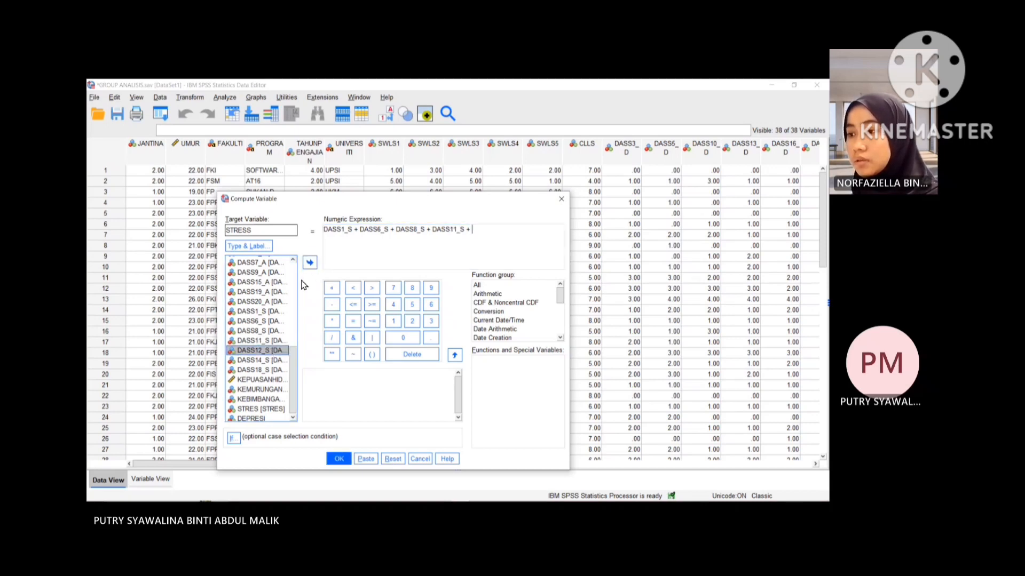
click(310, 263)
click(338, 291)
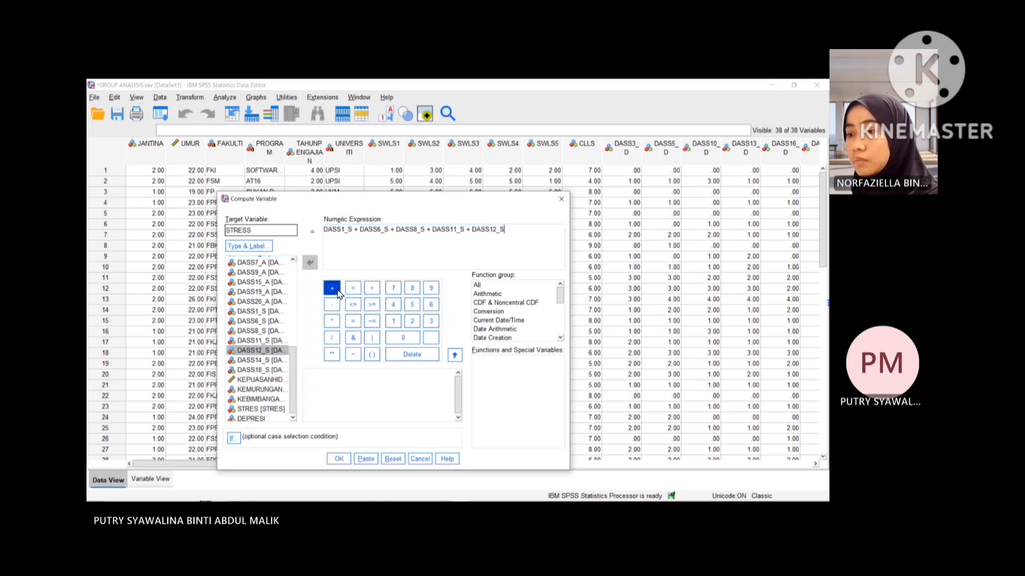
click(277, 360)
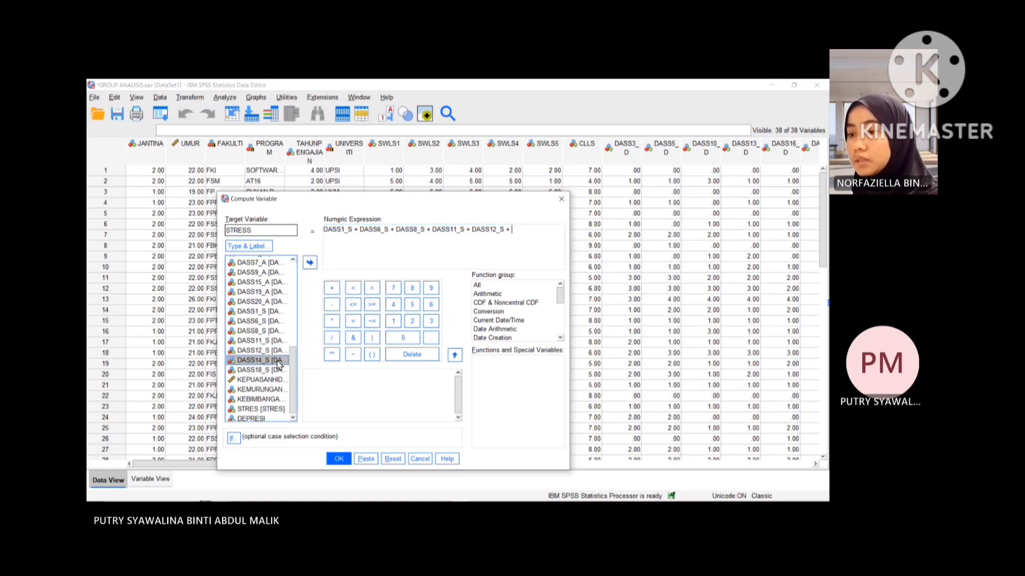
click(310, 263)
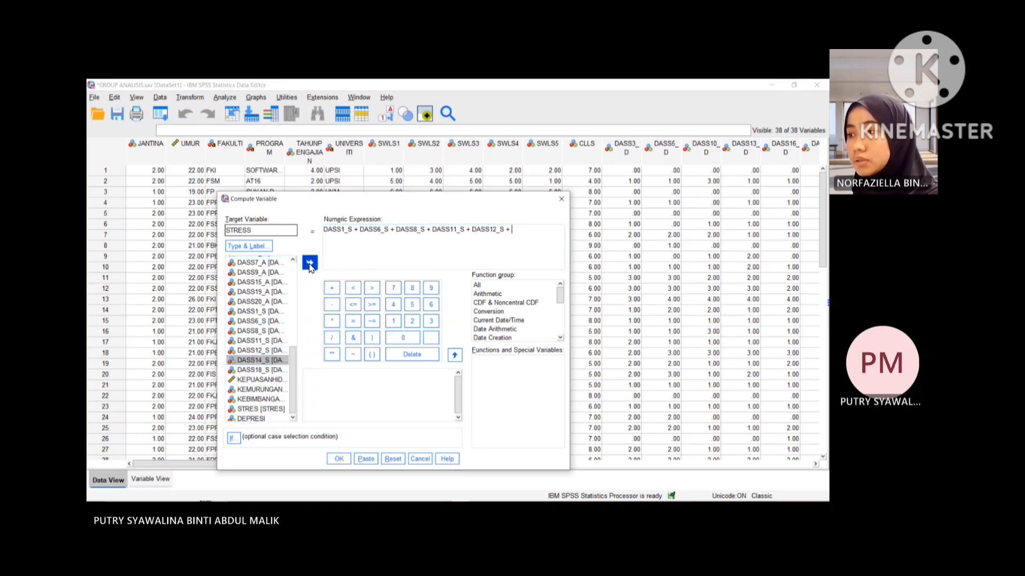
click(331, 288)
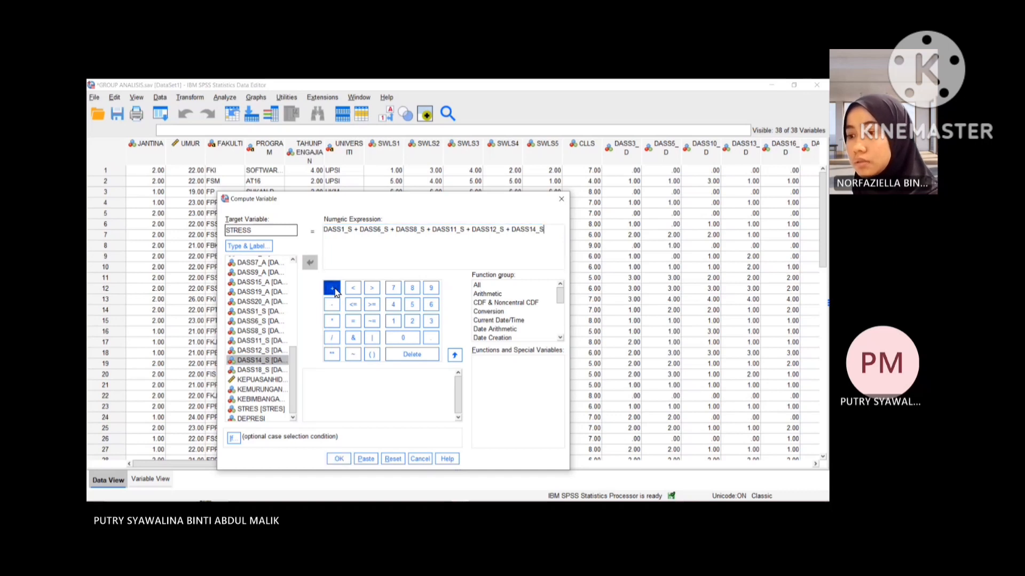
click(267, 371)
click(310, 263)
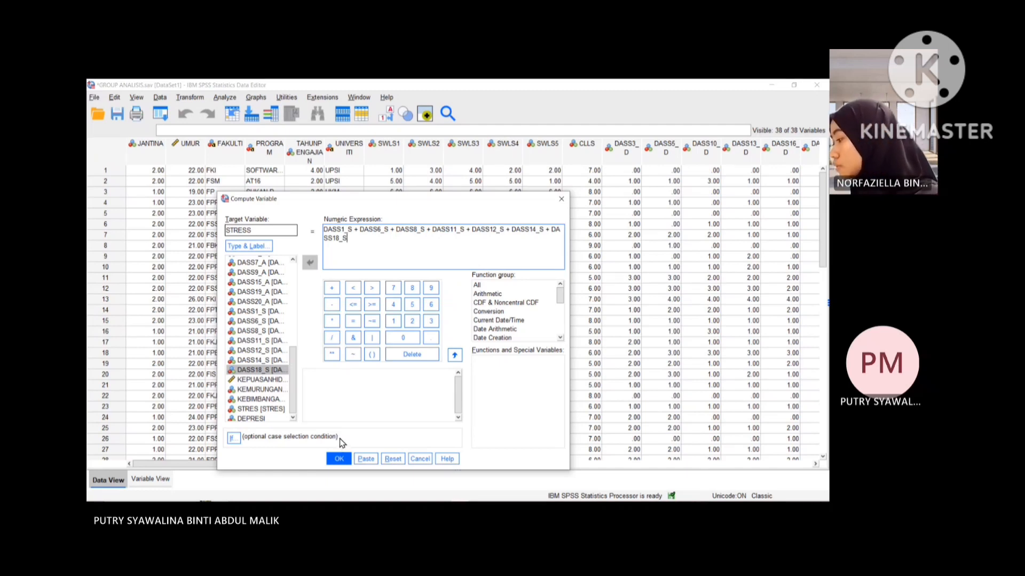
- Run the computation of the summed DASS stress items and check the new STRESS column in the data
click(340, 460)
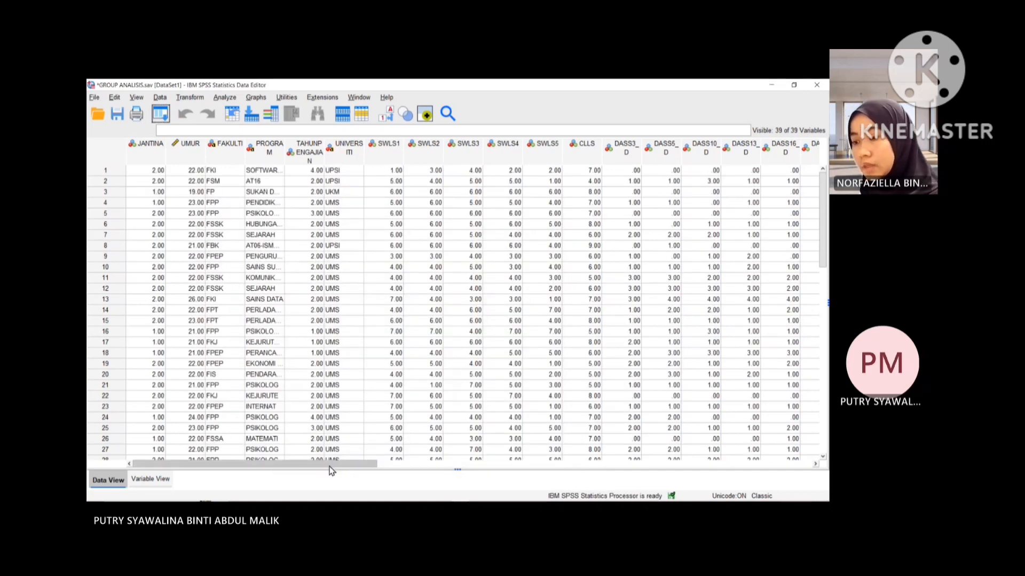
drag(332, 470, 696, 472)
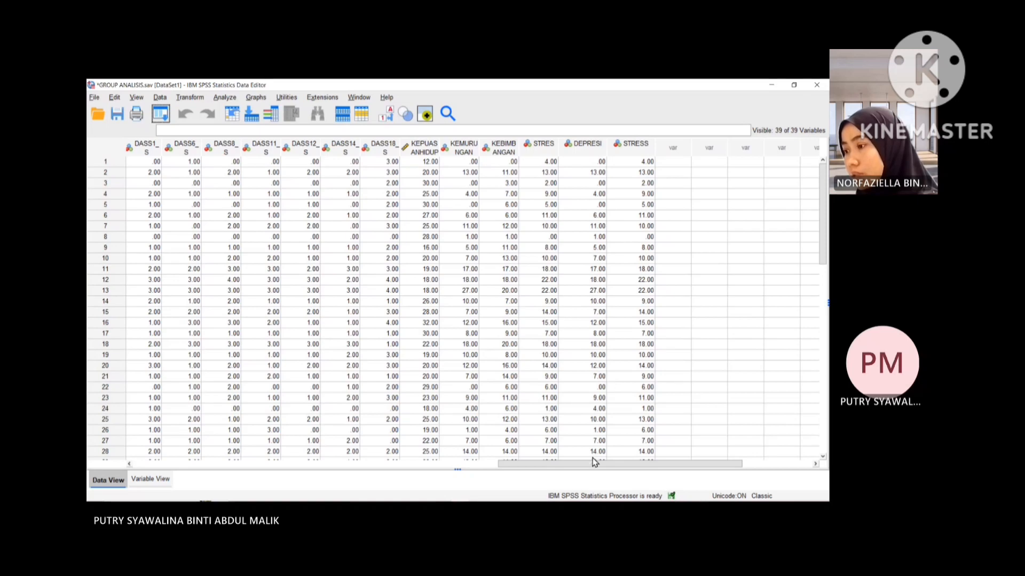
drag(594, 462, 193, 480)
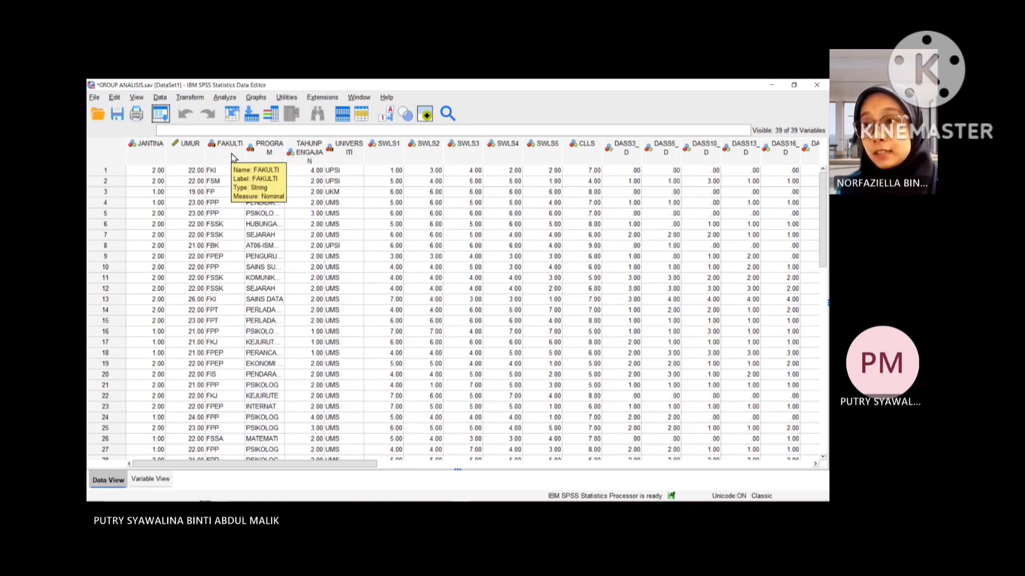
- Set up a Frequencies analysis of the demographic variables, requesting the mean and standard deviation as statistics
click(225, 97)
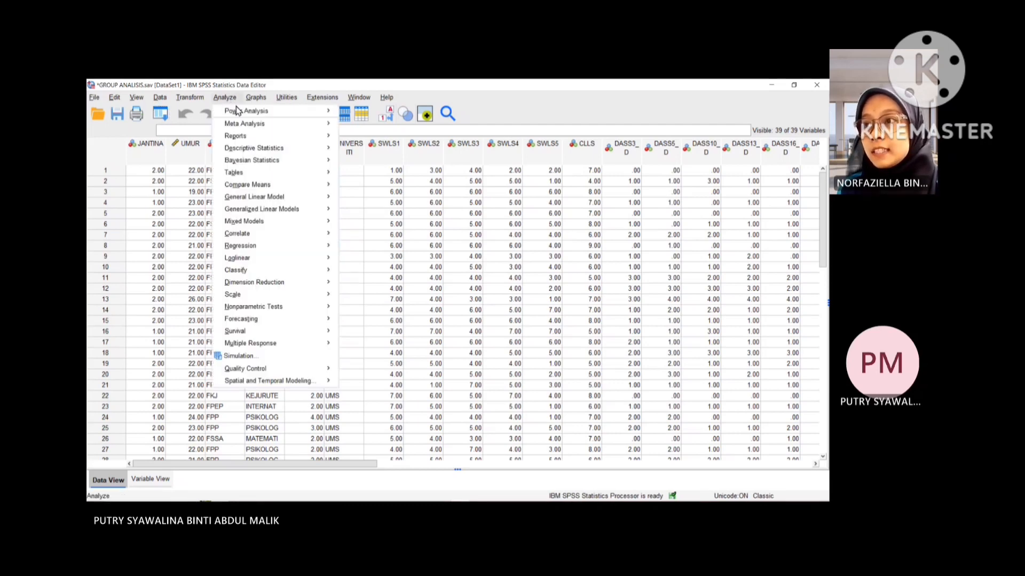
mouse_move(277, 149)
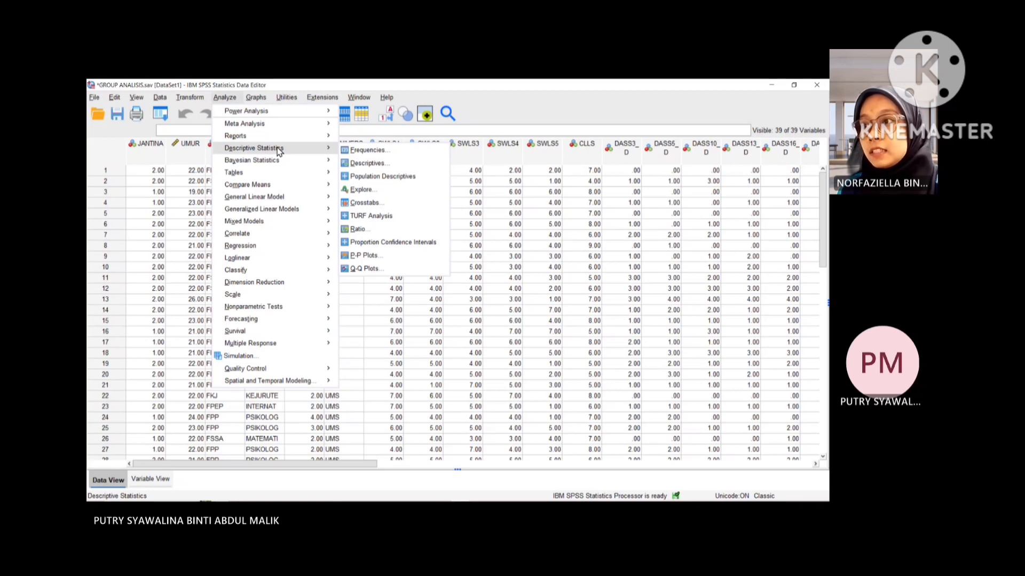
click(354, 149)
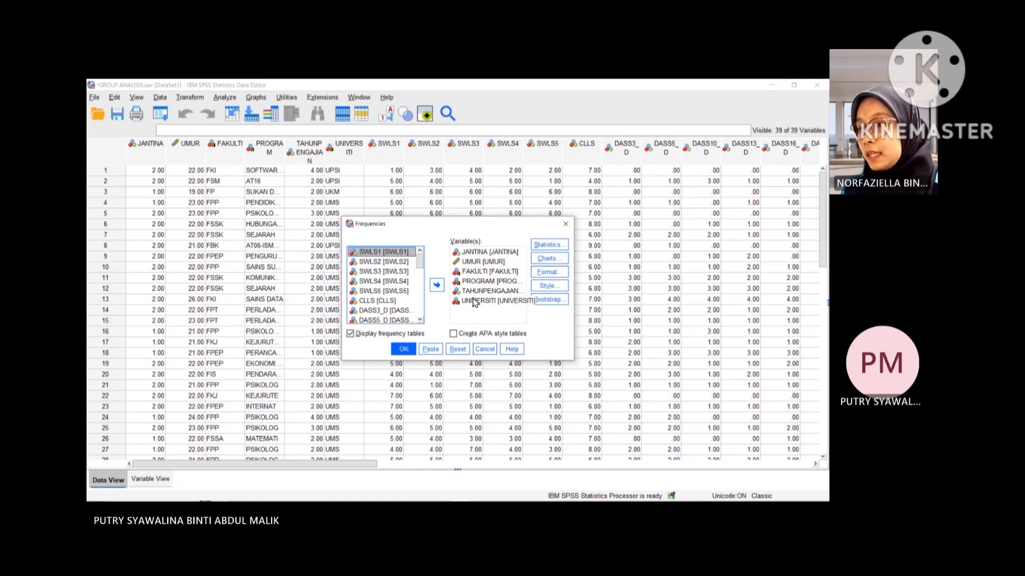
click(550, 246)
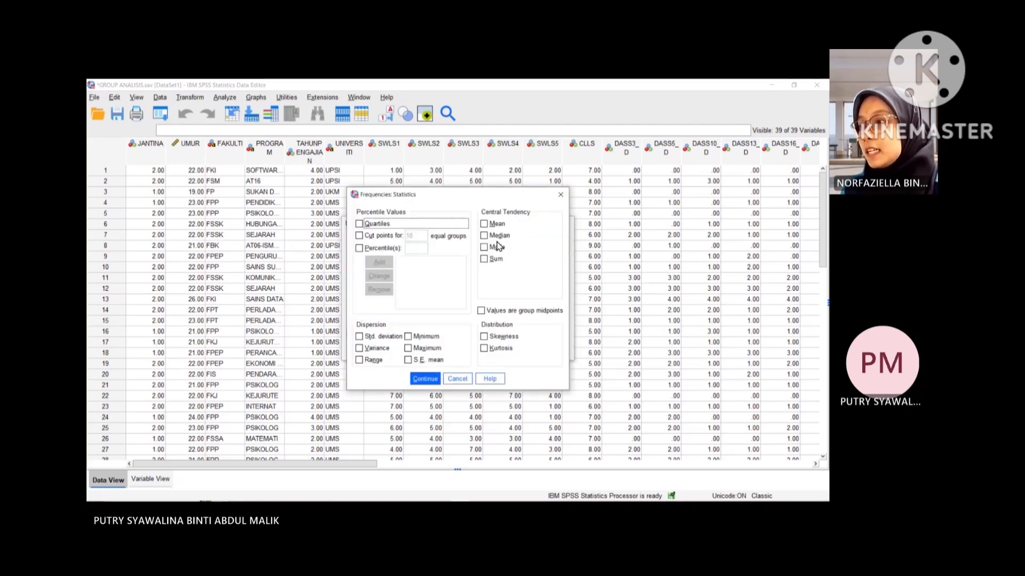
click(484, 223)
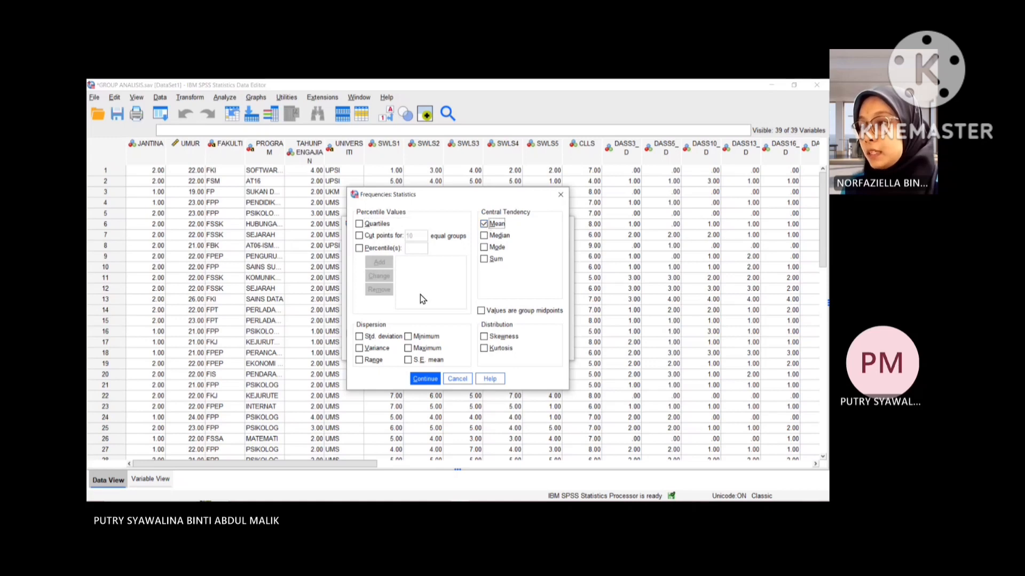
click(359, 337)
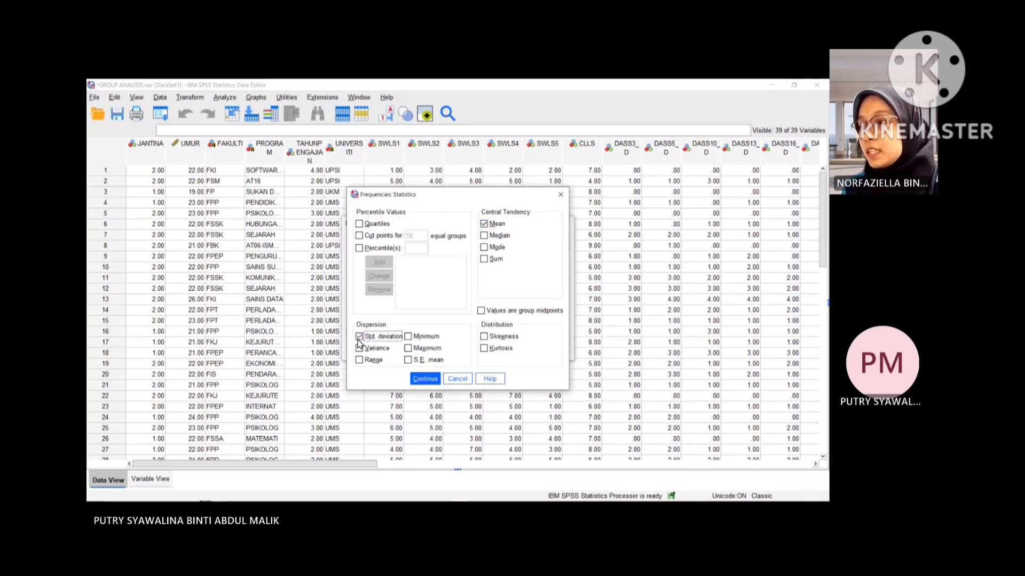
click(426, 379)
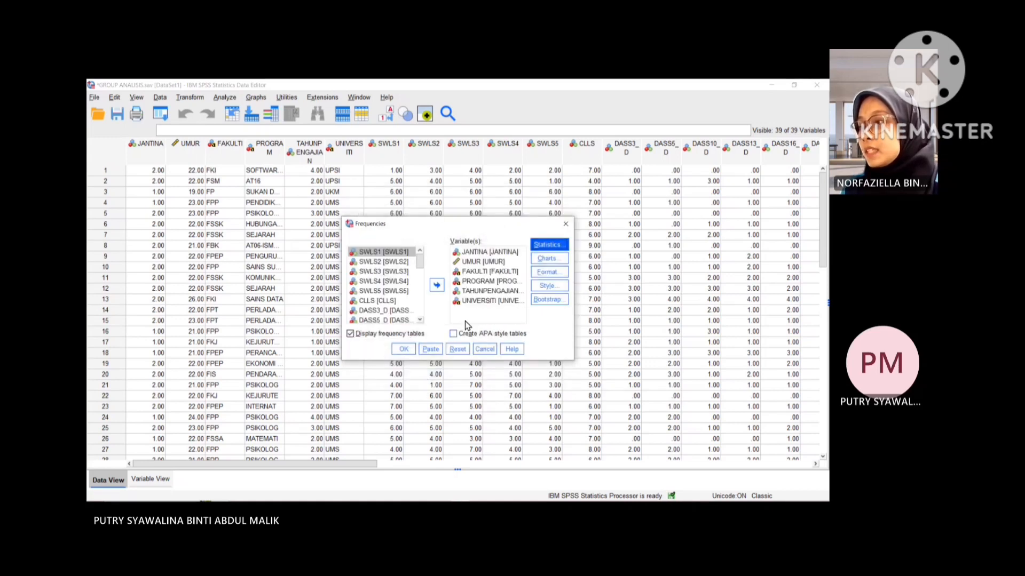
- Add histograms with a normal curve to the Frequencies analysis of the demographic variables
click(548, 260)
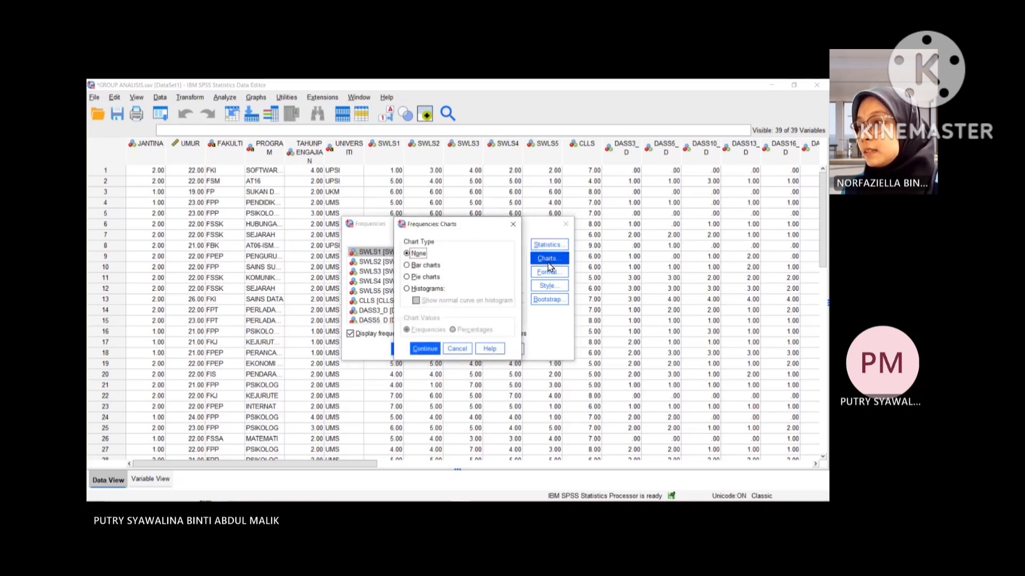
click(408, 289)
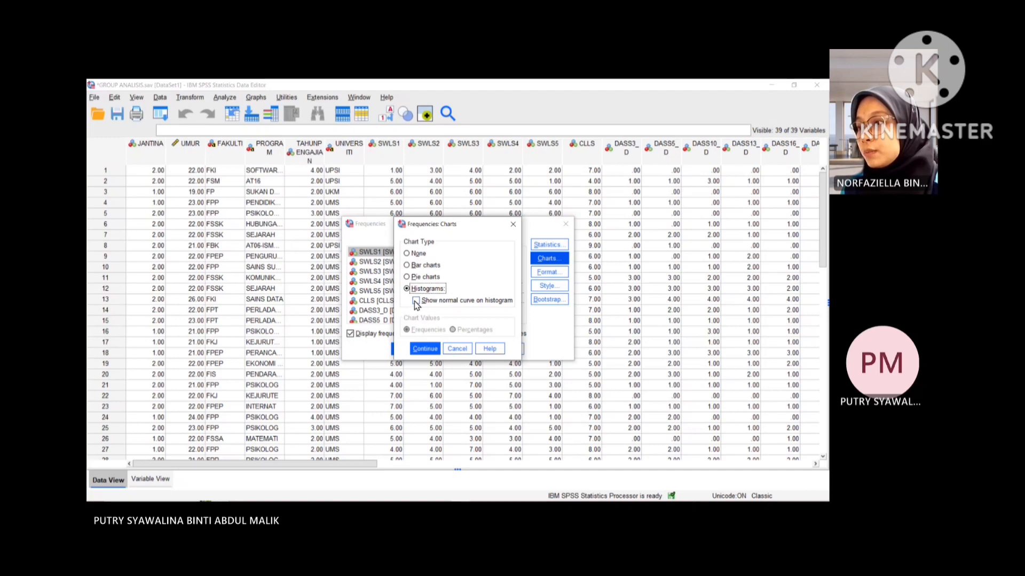
click(416, 302)
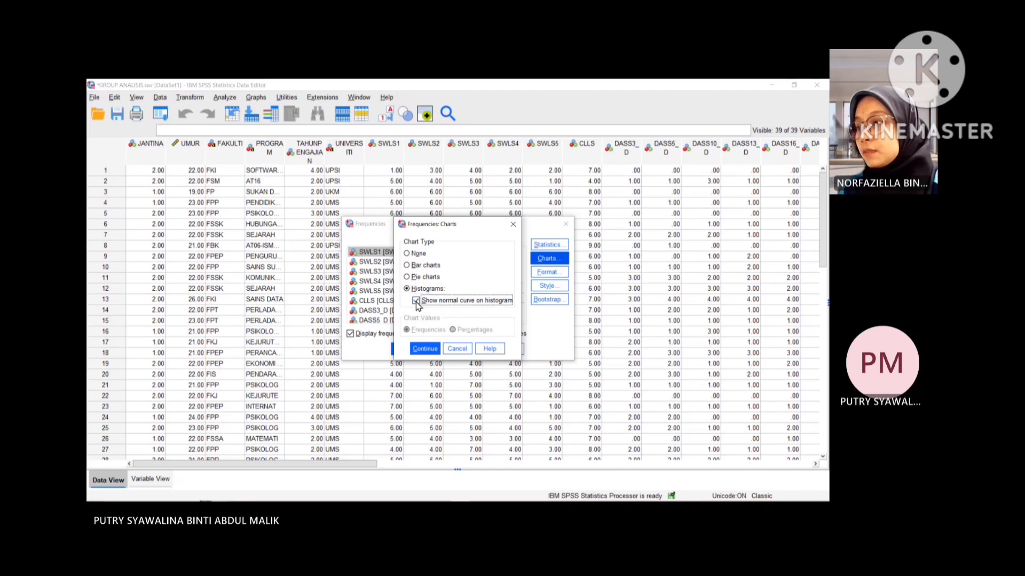
click(424, 348)
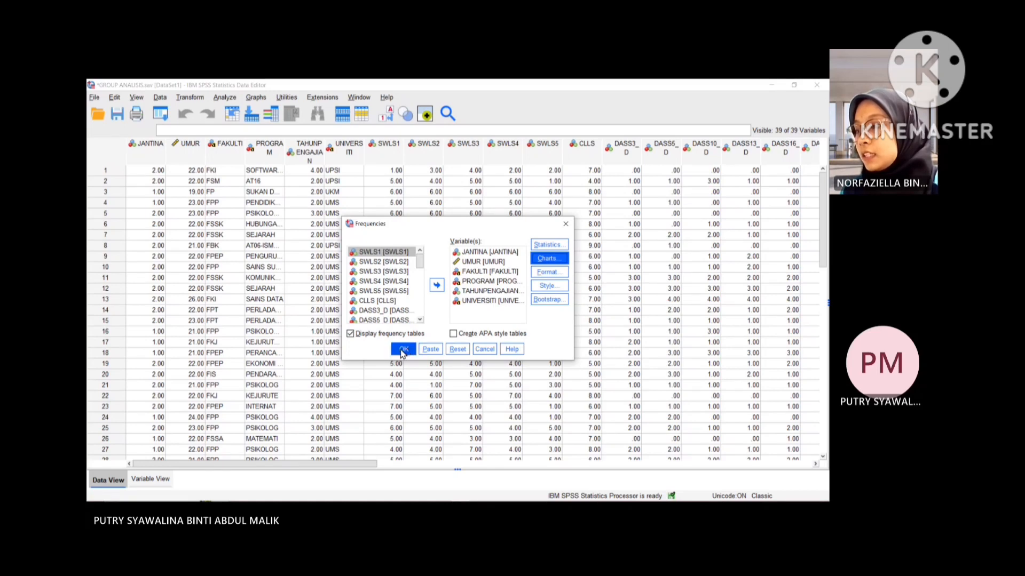
- Run the Frequencies analysis of the demographic variables and look through its tables and histograms in the output
click(402, 350)
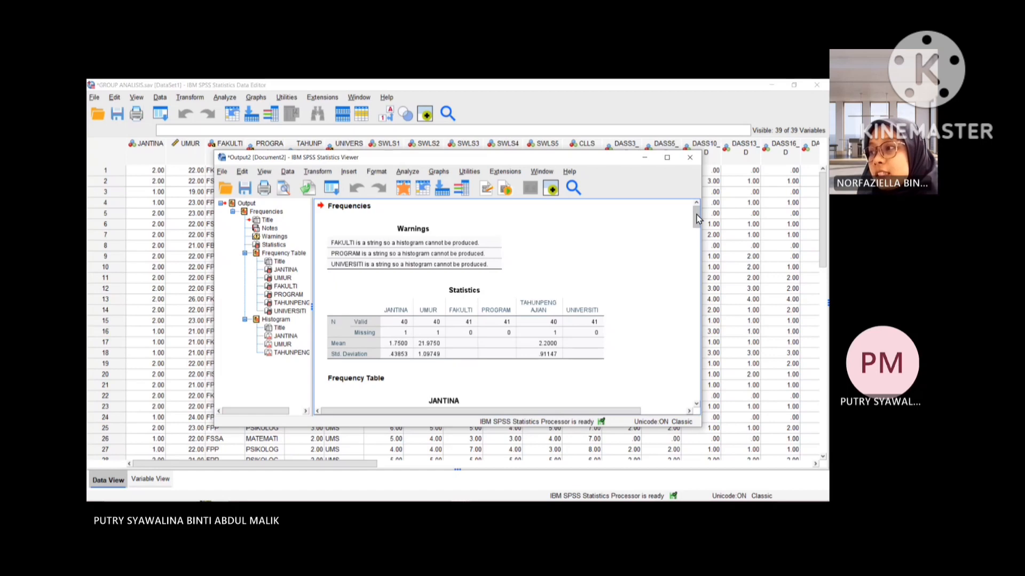
drag(695, 217, 703, 391)
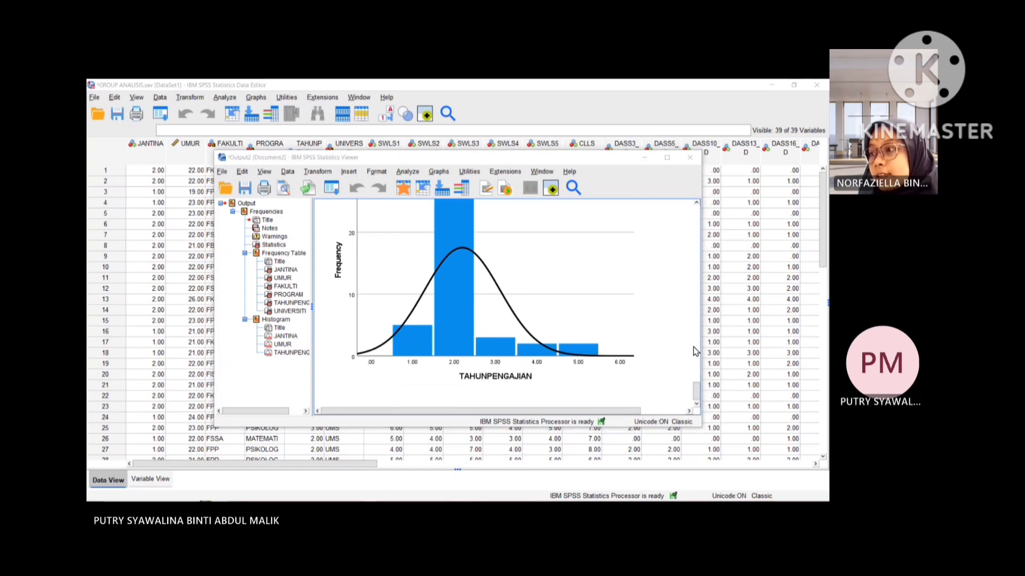
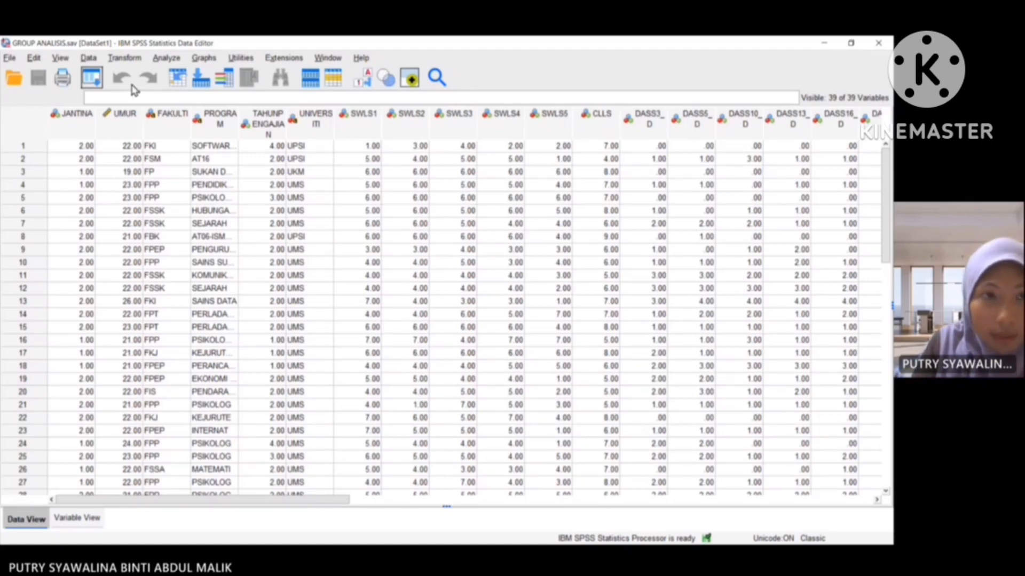
- Start an Independent-Samples T Test with JANTINA as the grouping variable
click(166, 57)
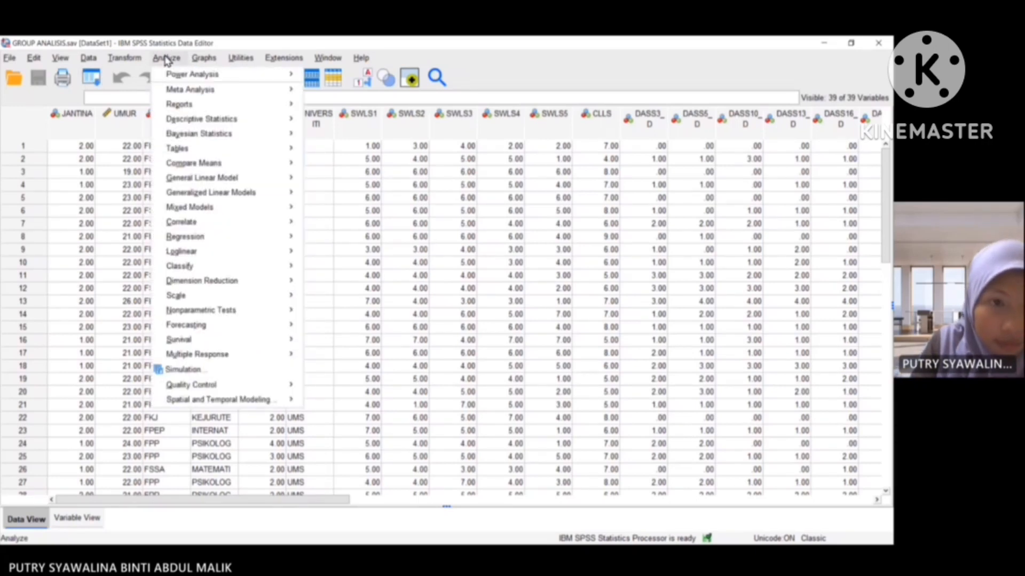
mouse_move(202, 165)
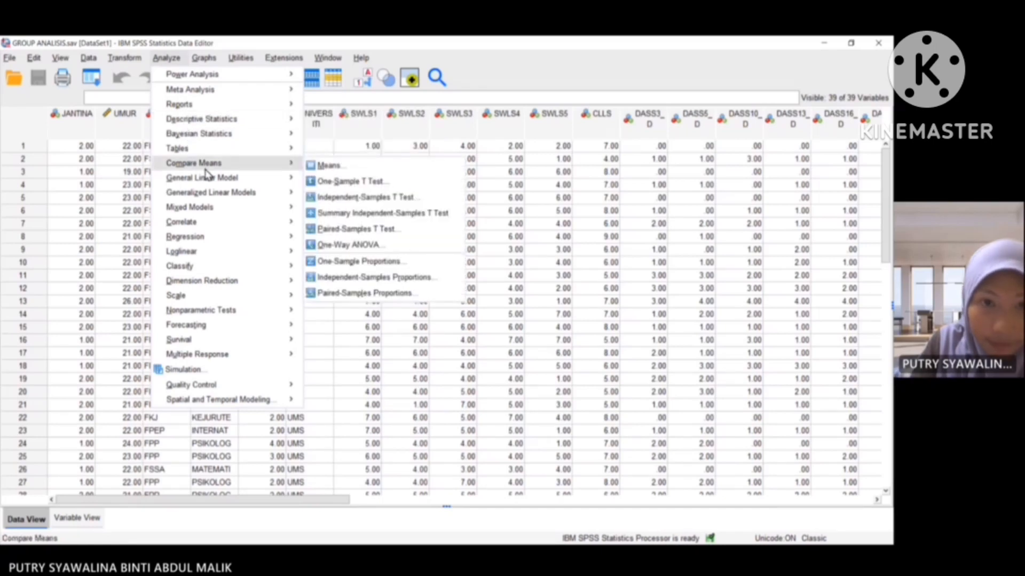
click(348, 199)
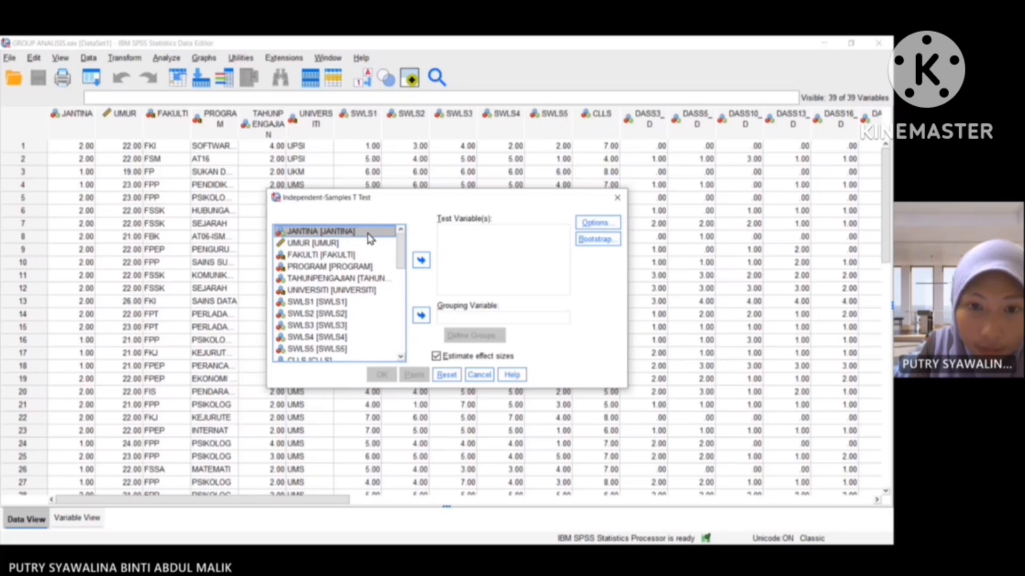
click(421, 316)
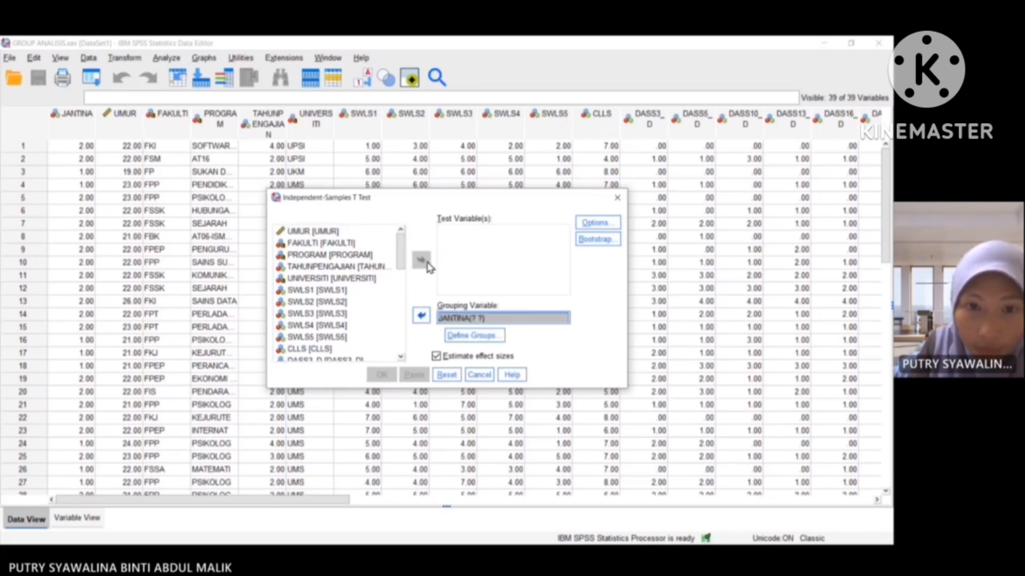
- Add KEPUASANHIDUP as the test variable of the Independent-Samples T Test
click(478, 253)
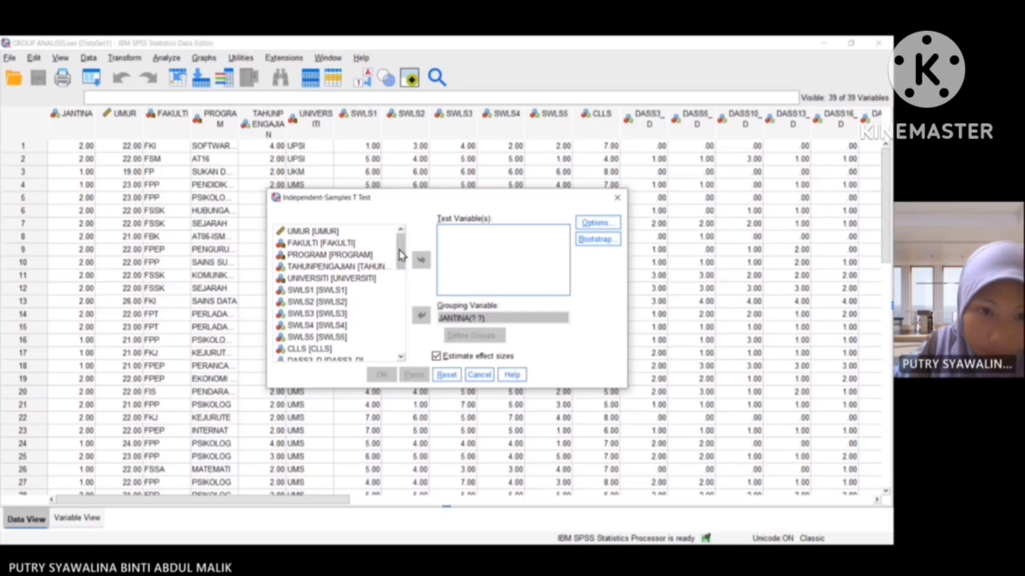
drag(399, 249, 402, 260)
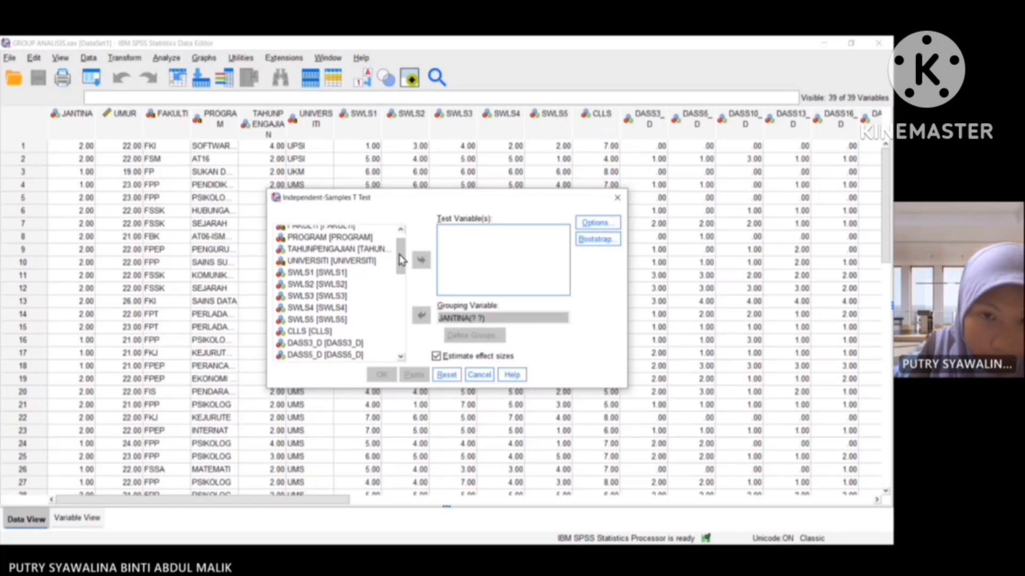
drag(402, 260, 395, 346)
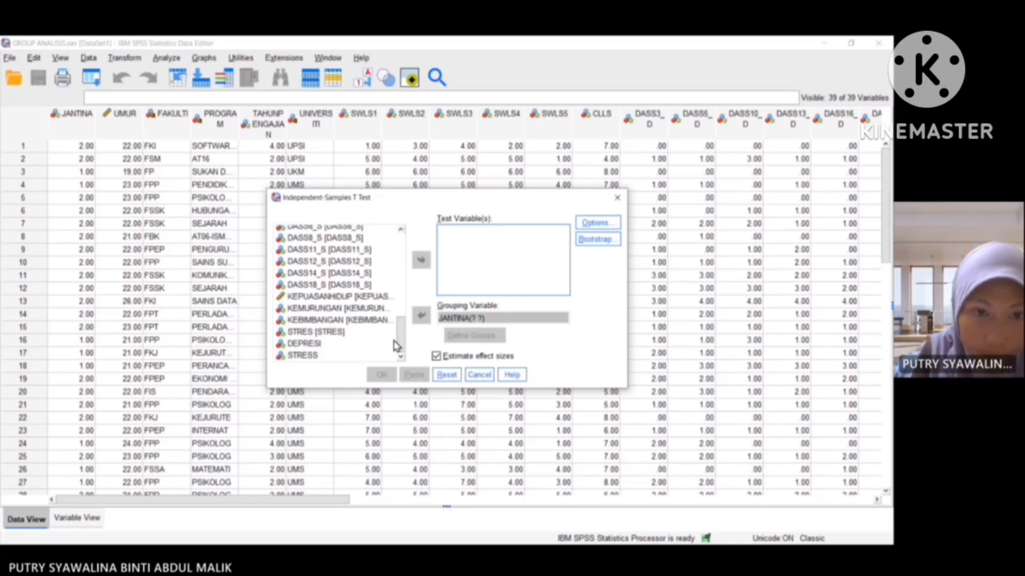
click(361, 297)
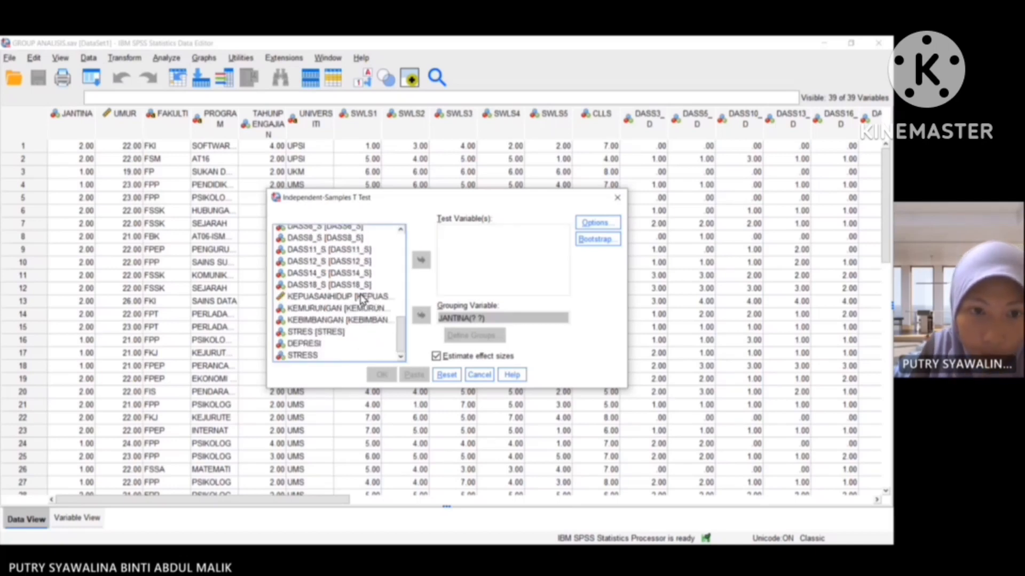
click(420, 260)
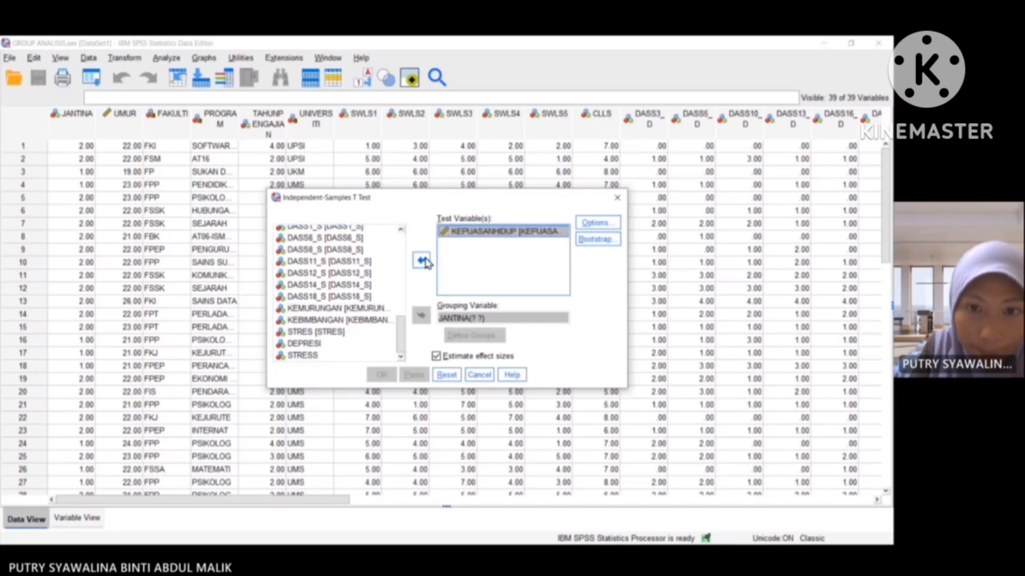
- Define the JANTINA groups with the values 1 and 2 and run the t-test
click(463, 320)
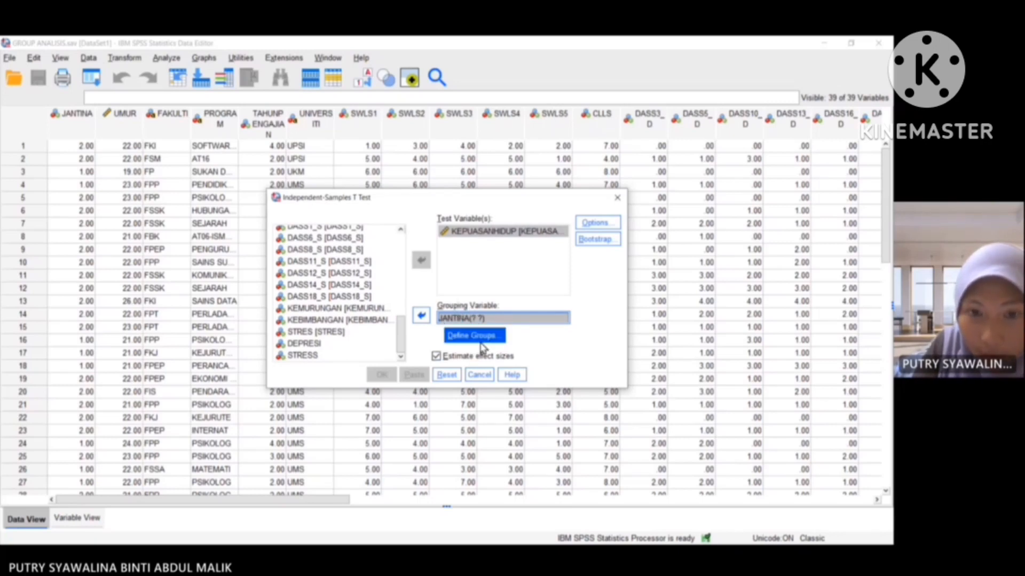
click(472, 337)
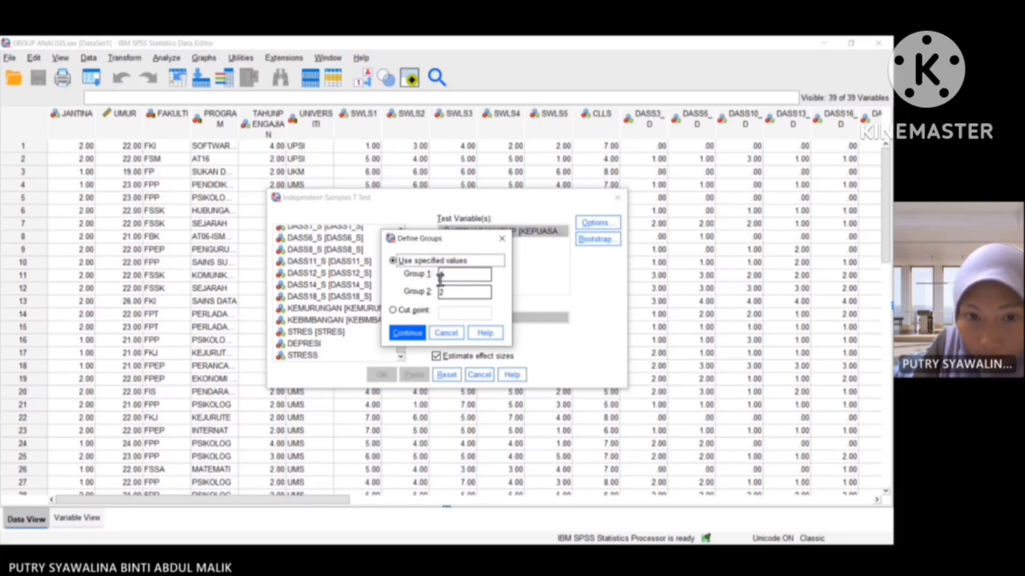
click(407, 333)
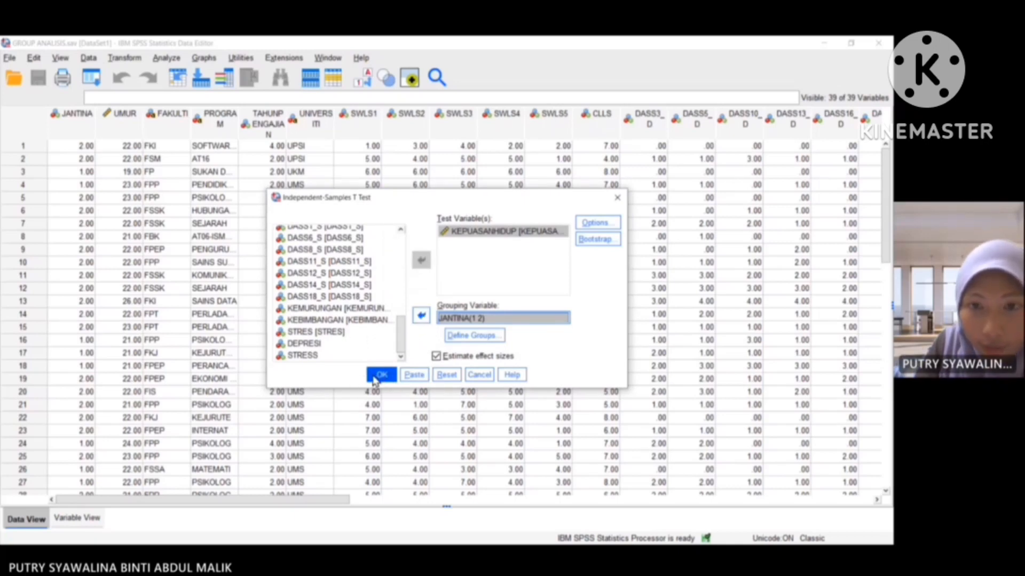
click(374, 376)
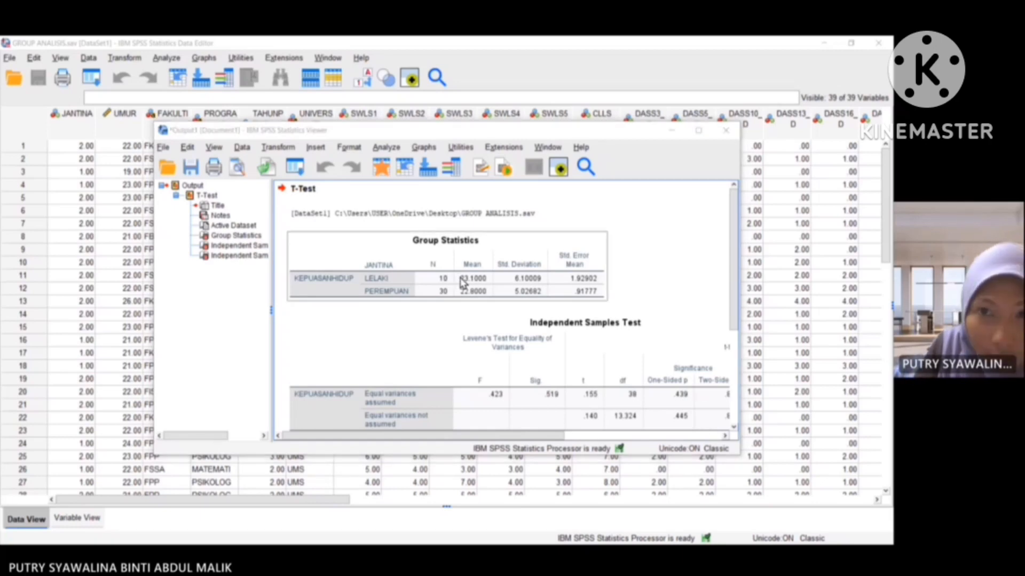
- Maximize the output window and examine the t-test's Group Statistics, Independent Samples Test and Effect Sizes tables
click(698, 132)
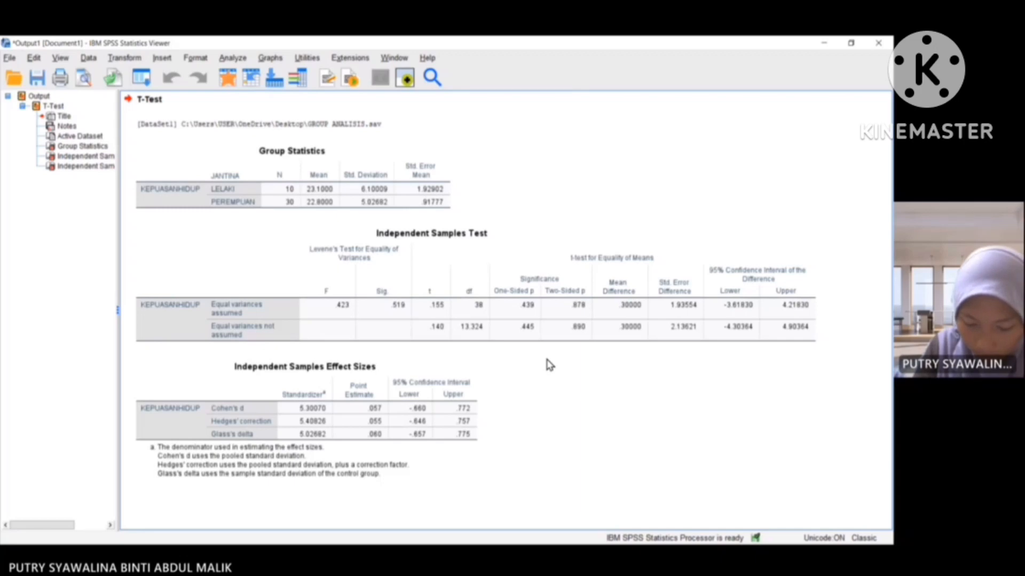
click(423, 375)
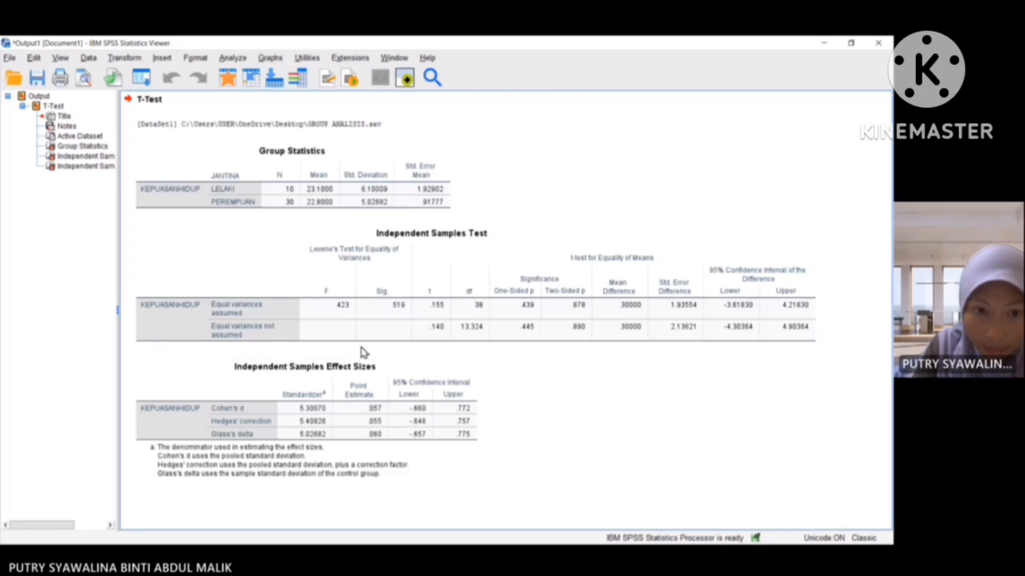
click(299, 333)
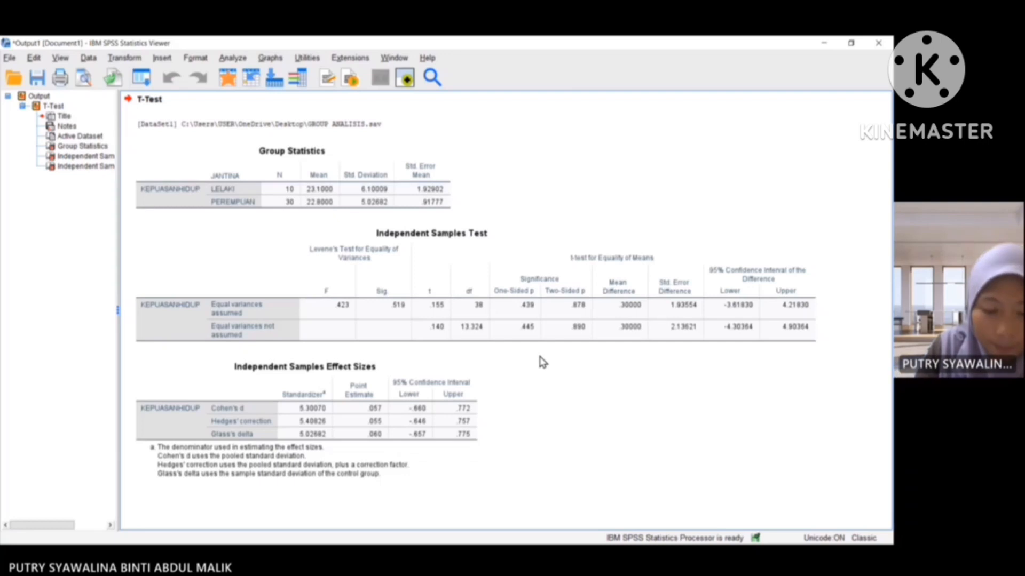
click(598, 337)
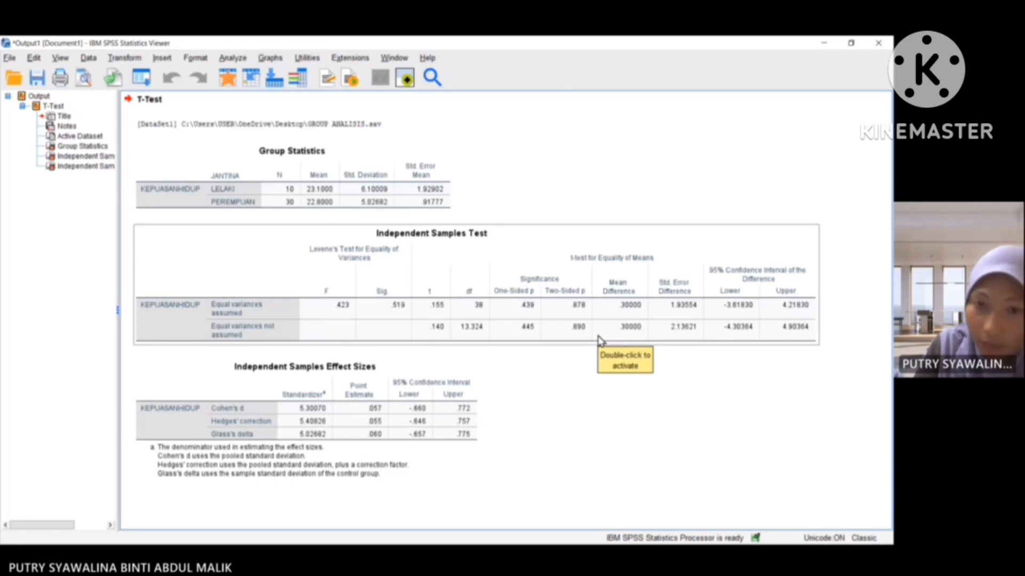
click(559, 368)
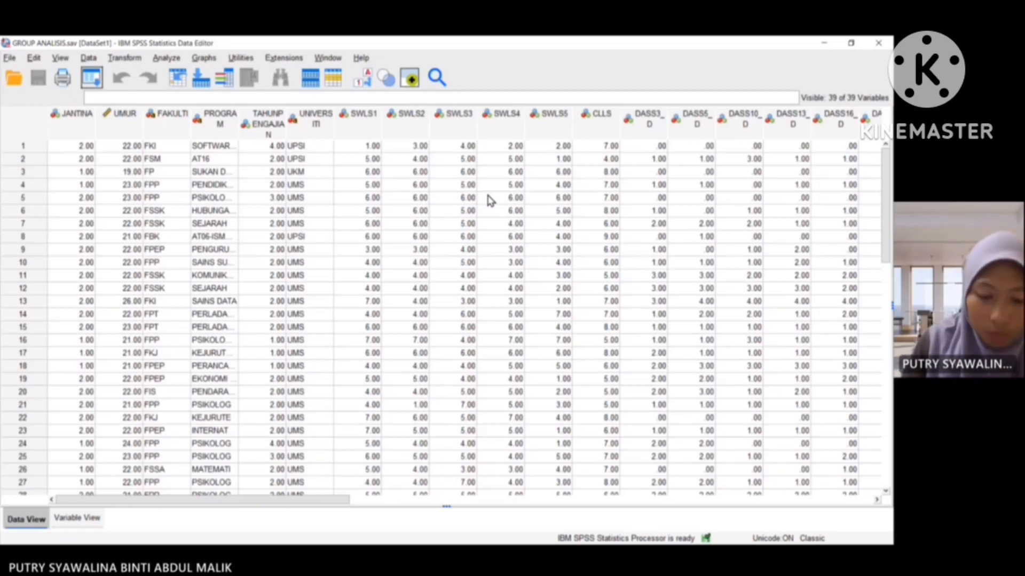
- Start a Linear Regression with KEPUASANHIDUP as the dependent variable
click(165, 59)
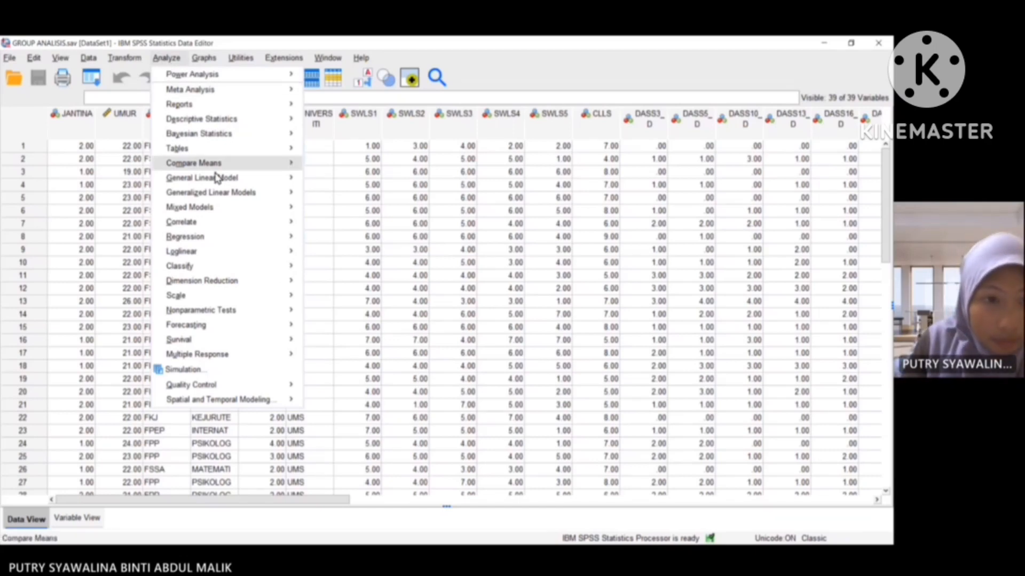
mouse_move(296, 241)
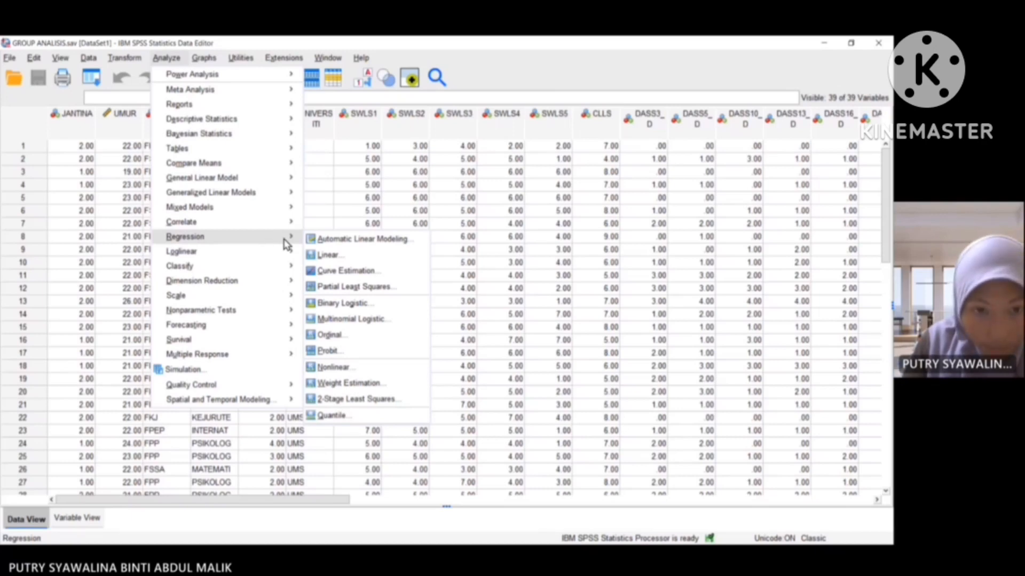
click(343, 258)
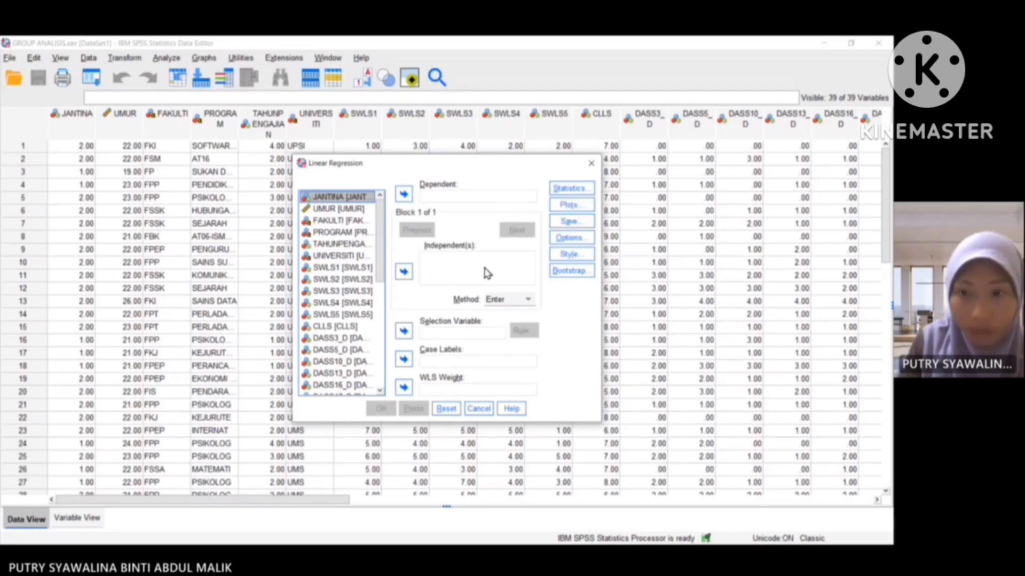
click(433, 197)
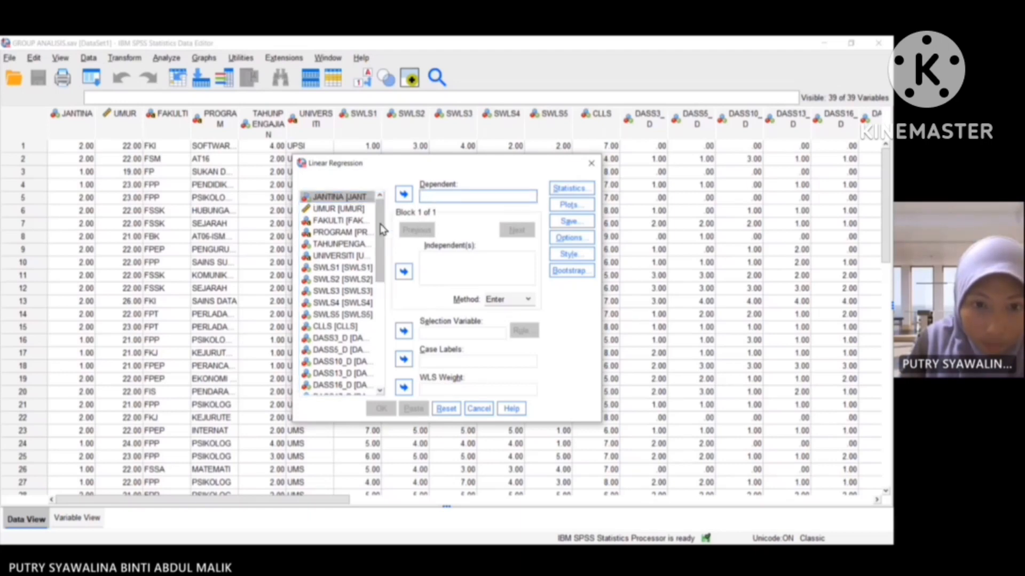
drag(382, 230, 469, 196)
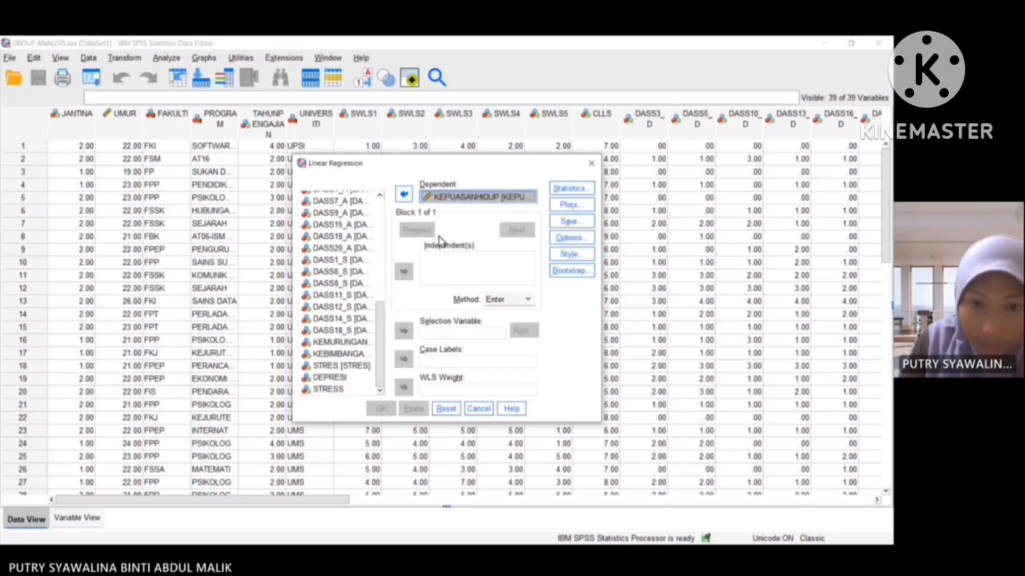
- Add KEMURUNGAN, KEBIMBANGAN and STRES as independent variables of the regression, keeping the Enter method
click(451, 261)
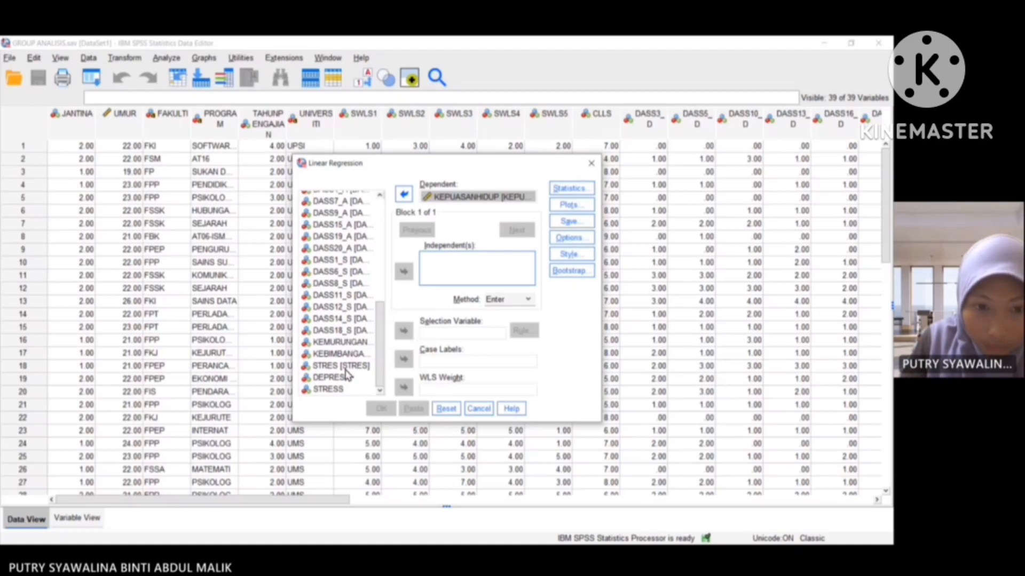
click(325, 346)
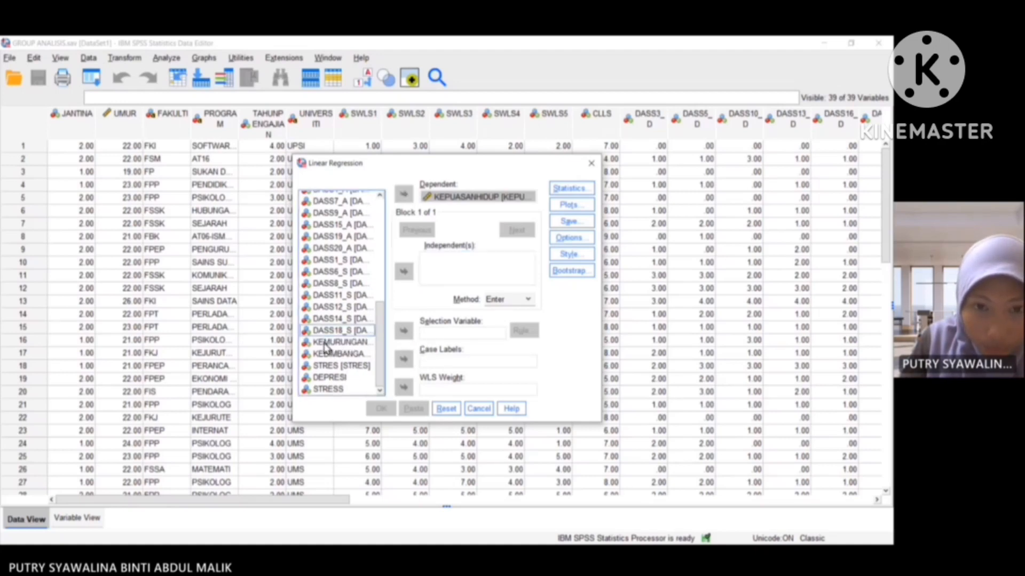
click(324, 343)
click(404, 272)
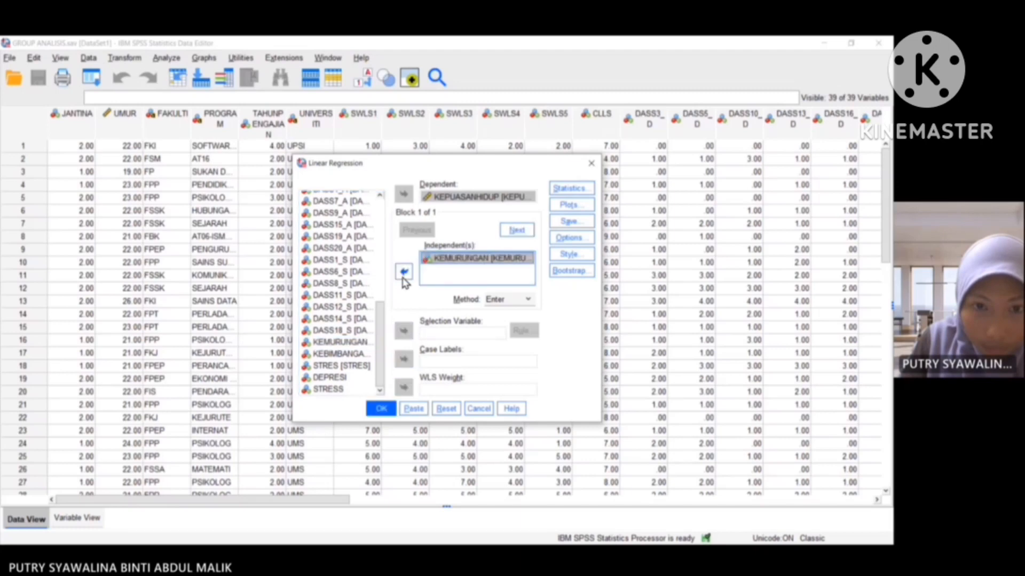
click(339, 355)
click(404, 272)
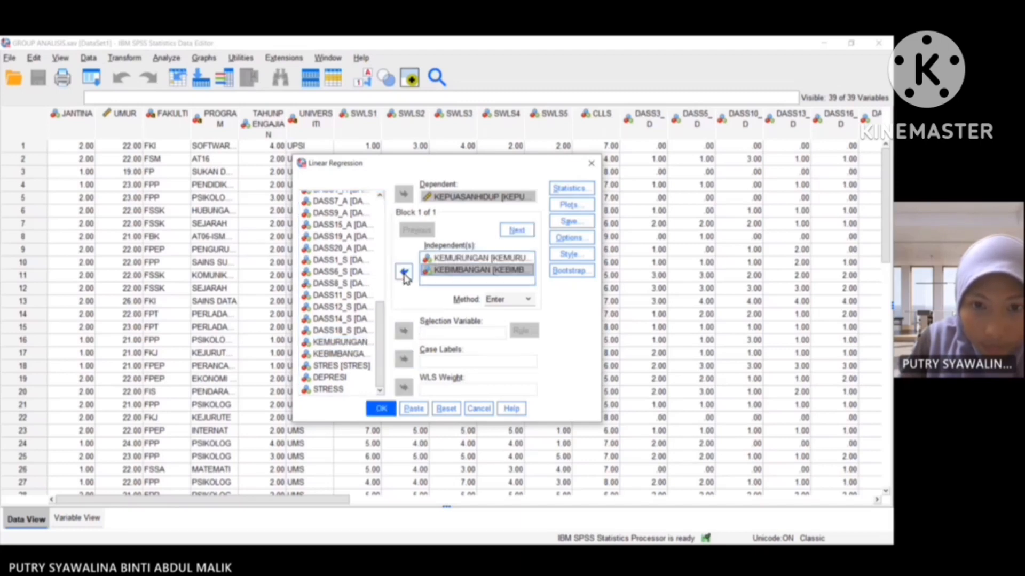
click(327, 367)
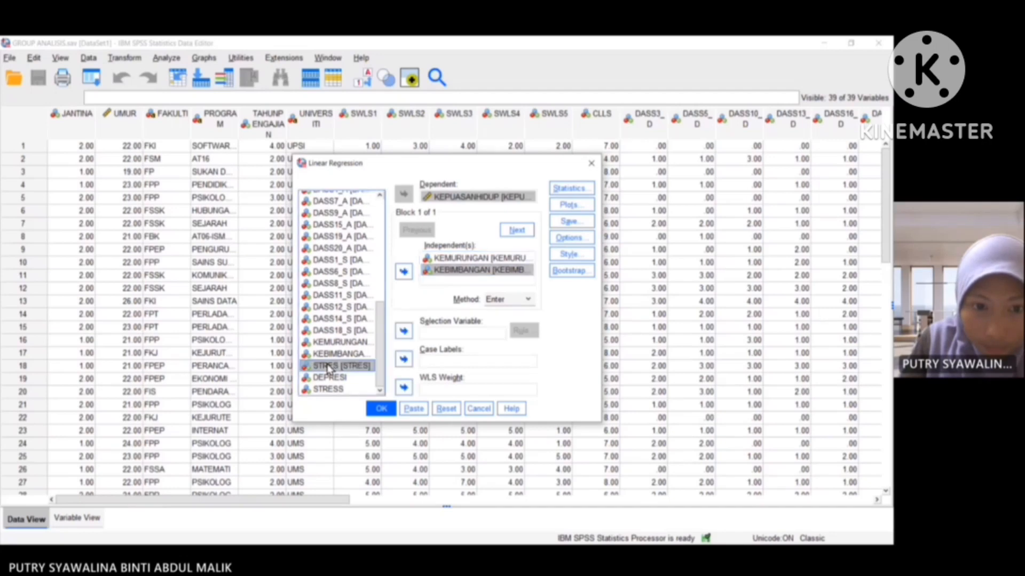
click(404, 272)
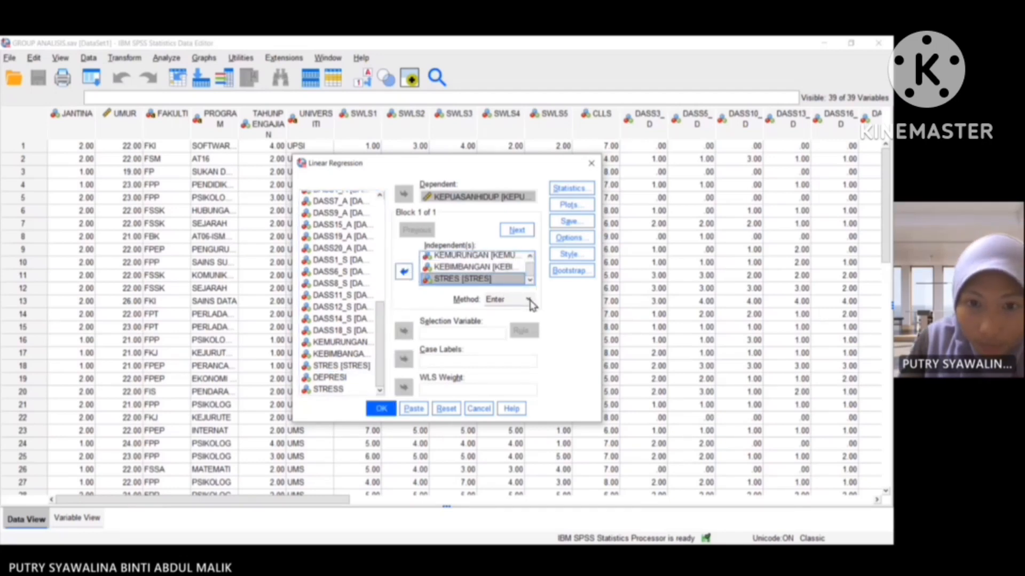
click(529, 302)
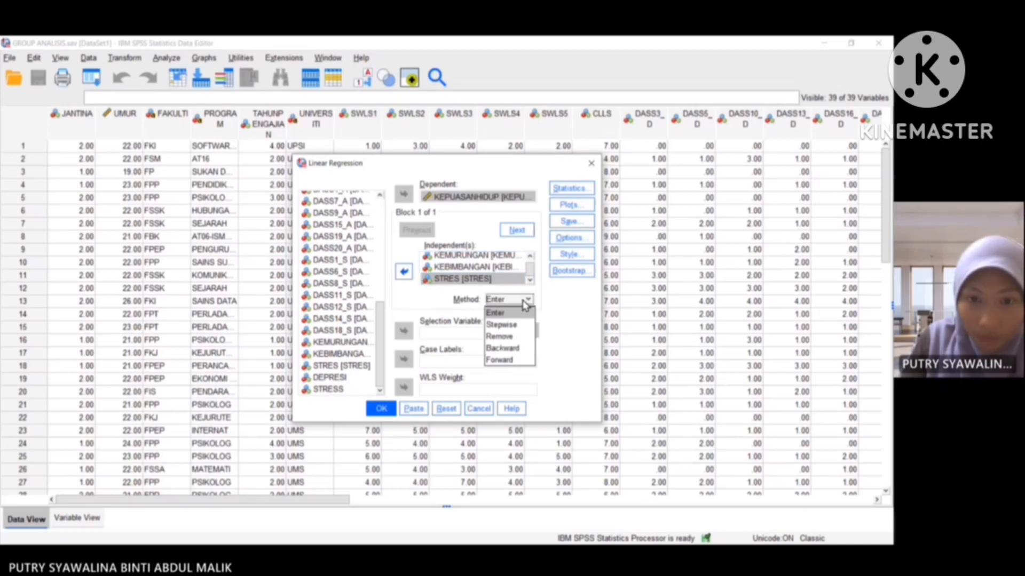
click(543, 297)
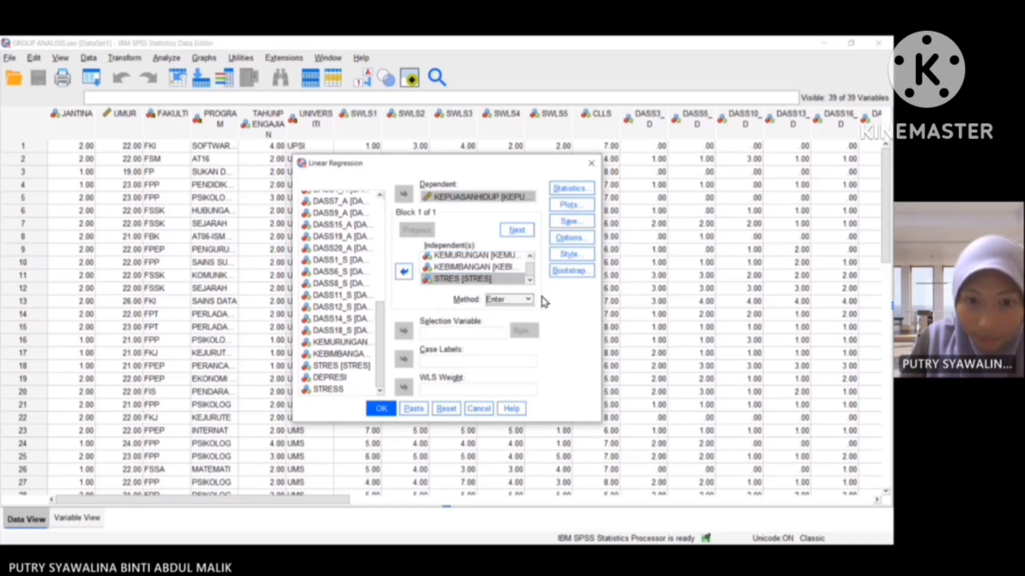
- Keep Estimates and Model fit as the regression statistics, and set up a scatterplot with *ZRESID as Y and *ZPRED as X
click(572, 191)
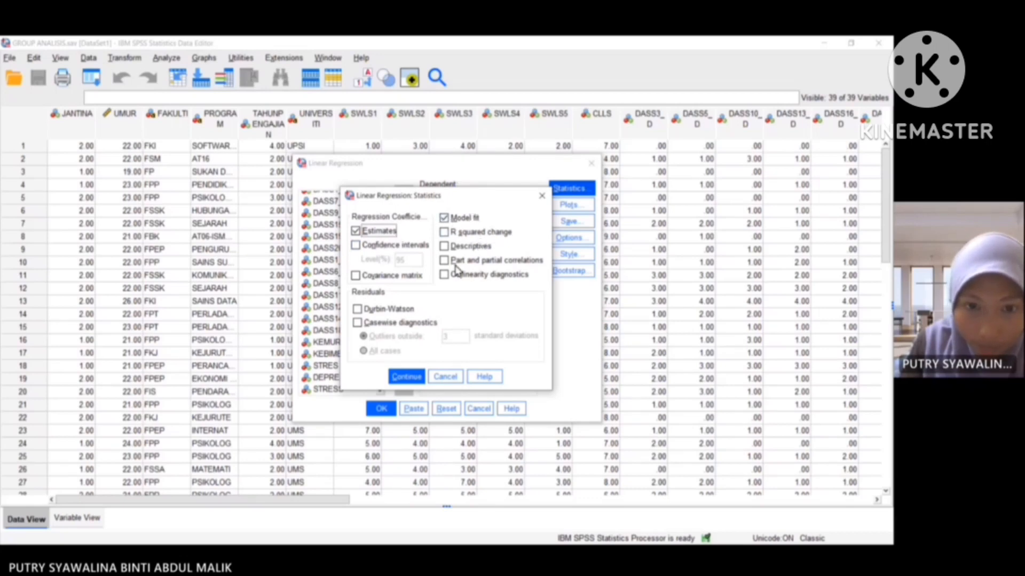
click(406, 378)
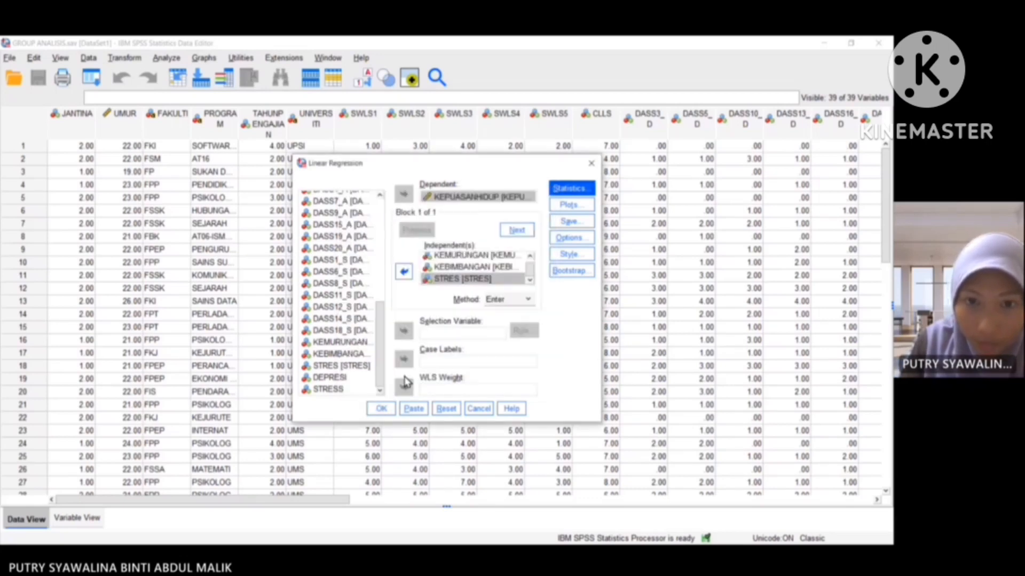
click(568, 210)
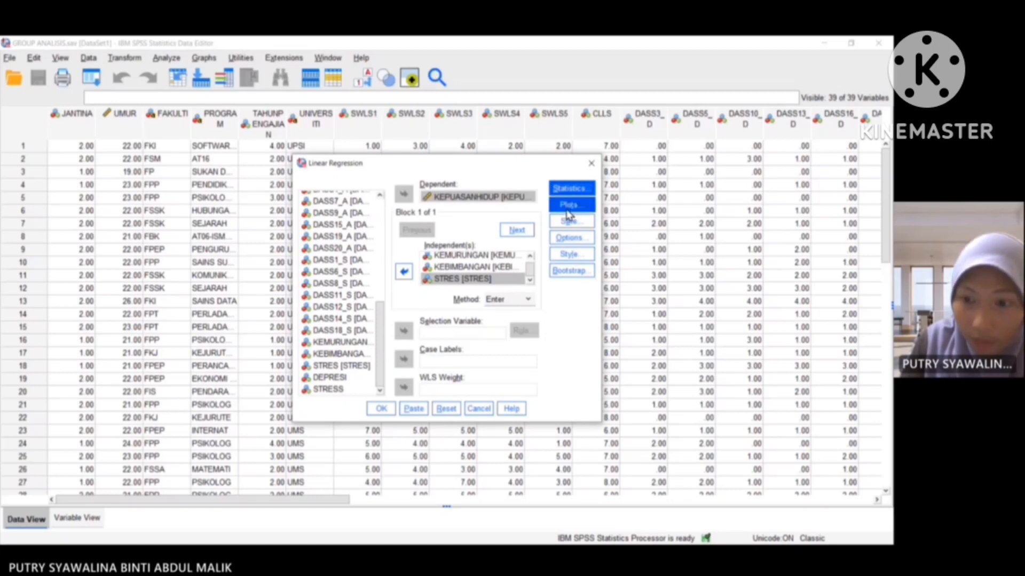
click(569, 211)
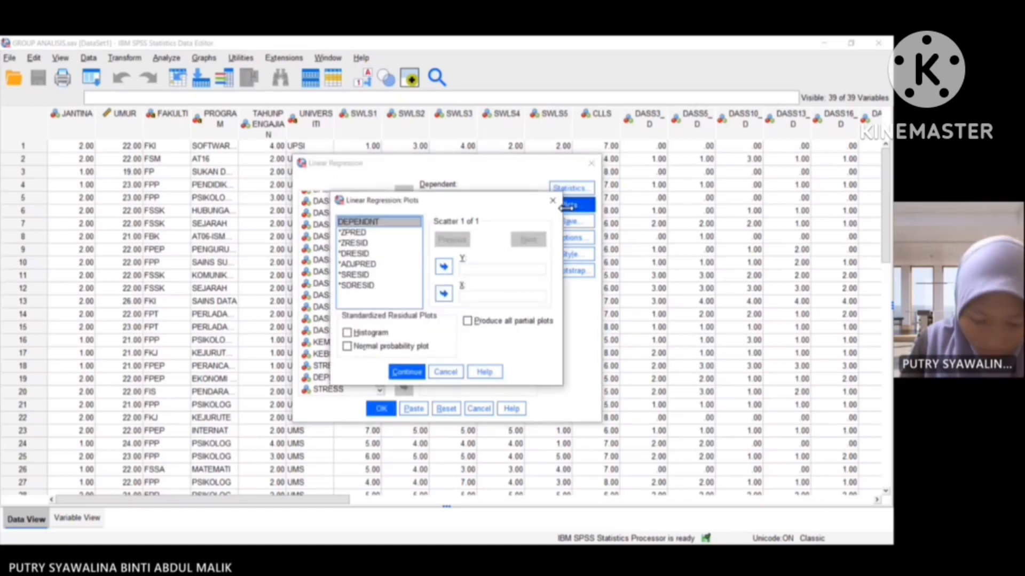
click(477, 274)
click(348, 246)
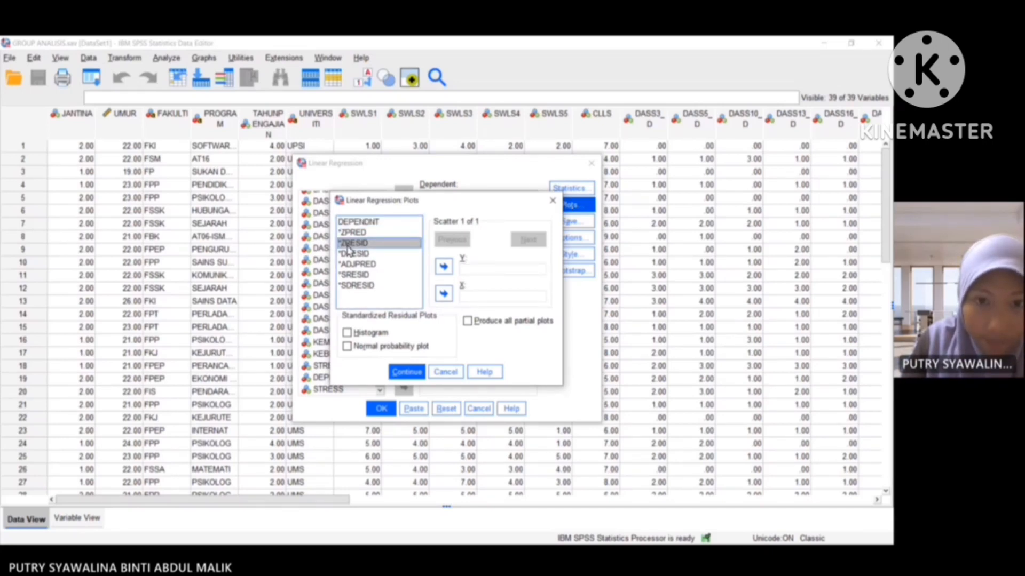
click(443, 266)
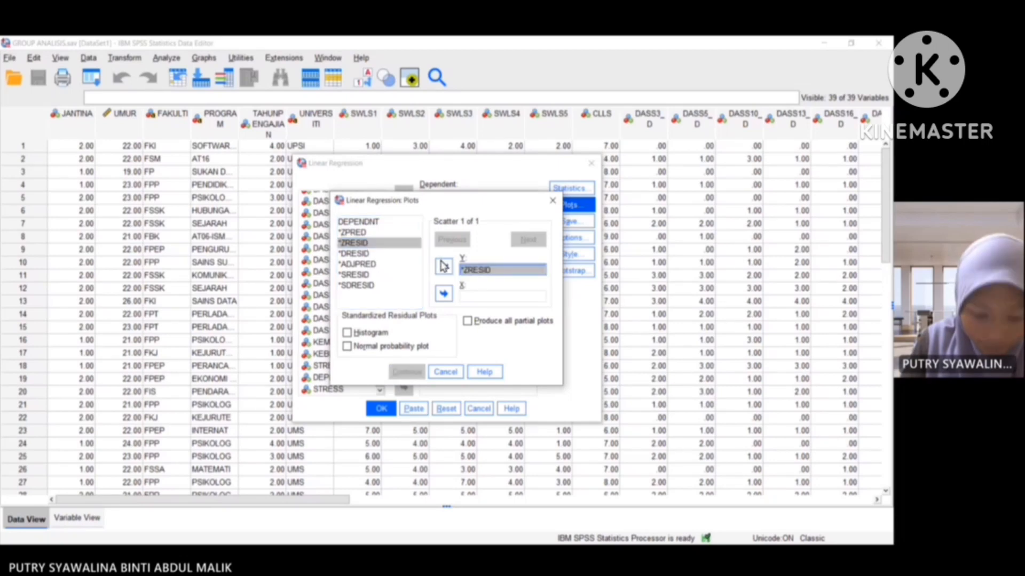
click(477, 298)
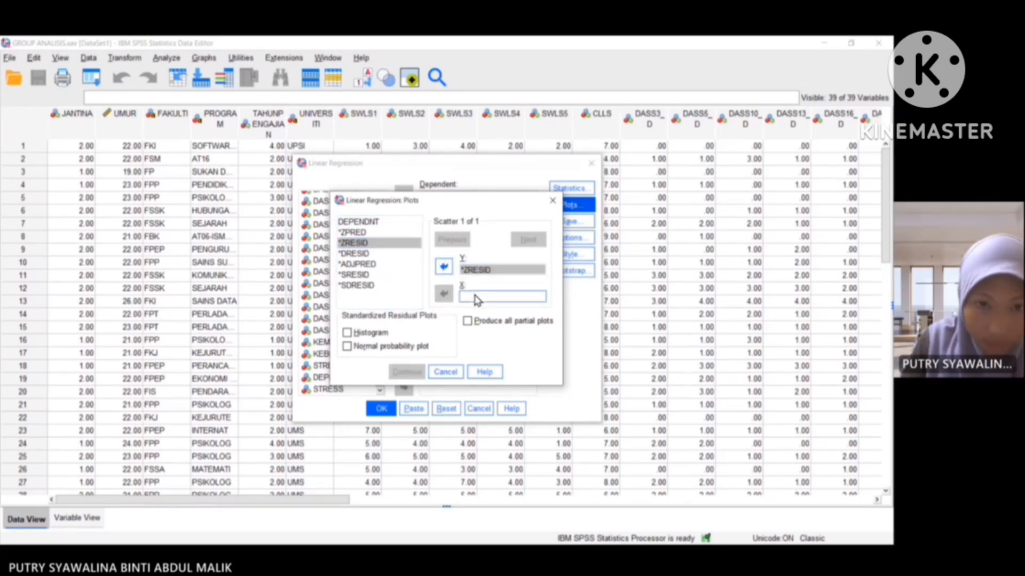
click(363, 233)
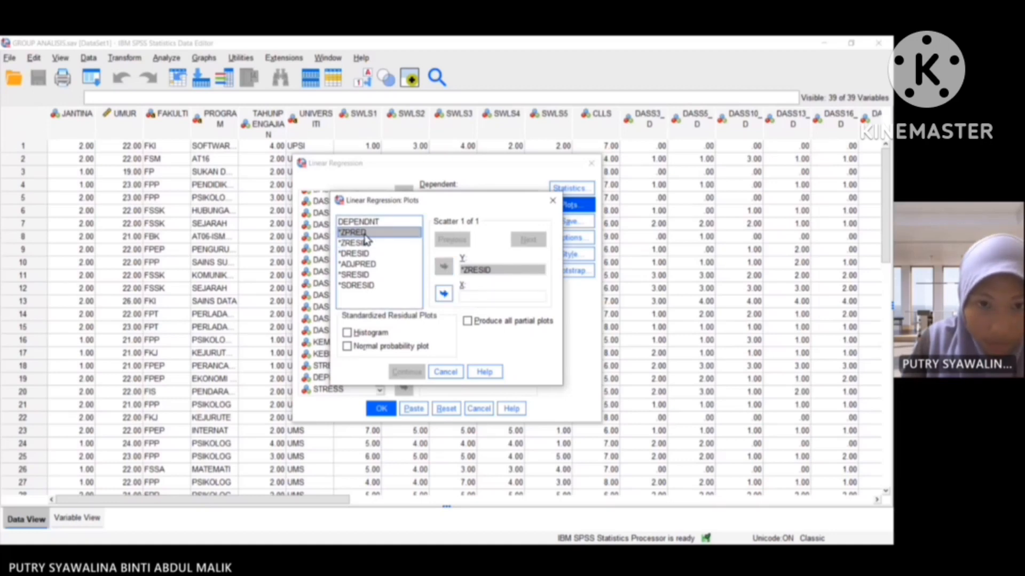
click(443, 294)
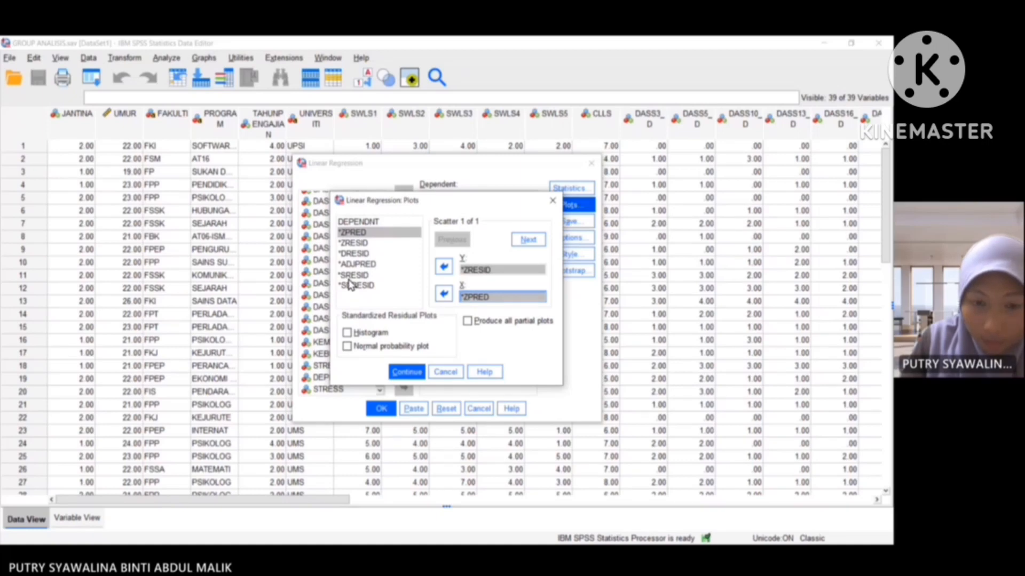
- Request the normal probability plot of the standardized residuals and run the regression
click(348, 346)
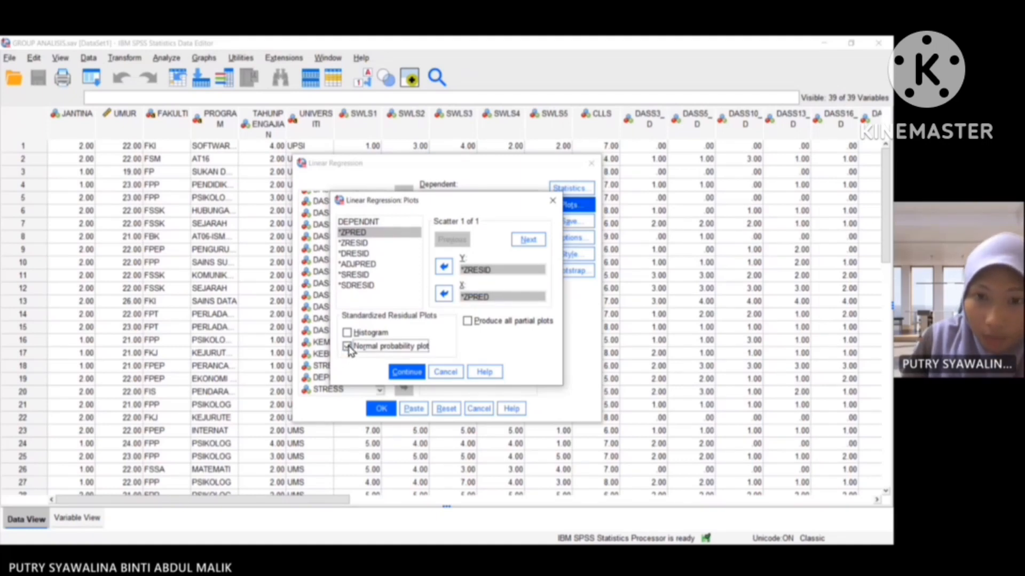
click(407, 374)
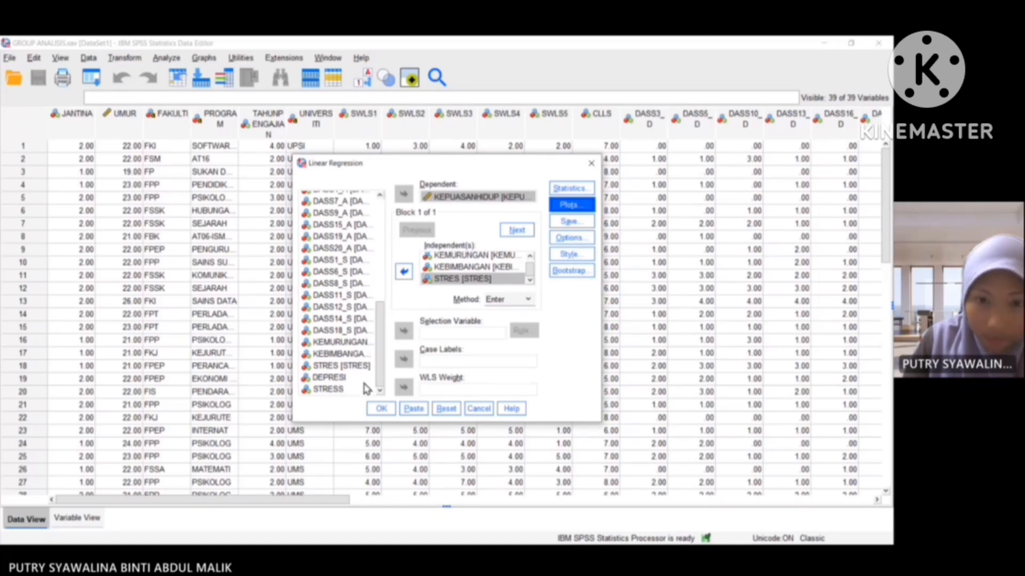
click(381, 409)
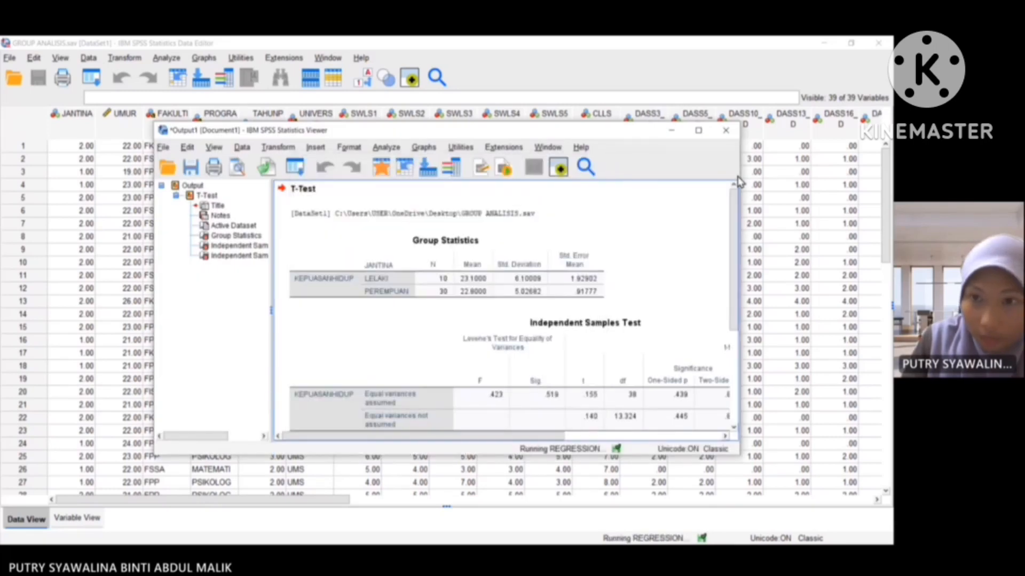
- Maximize the output window and examine the regression's Variables Entered/Removed, Model Summary, ANOVA, Coefficients and Residuals Statistics tables
click(698, 131)
scroll(874, 101, up, 10)
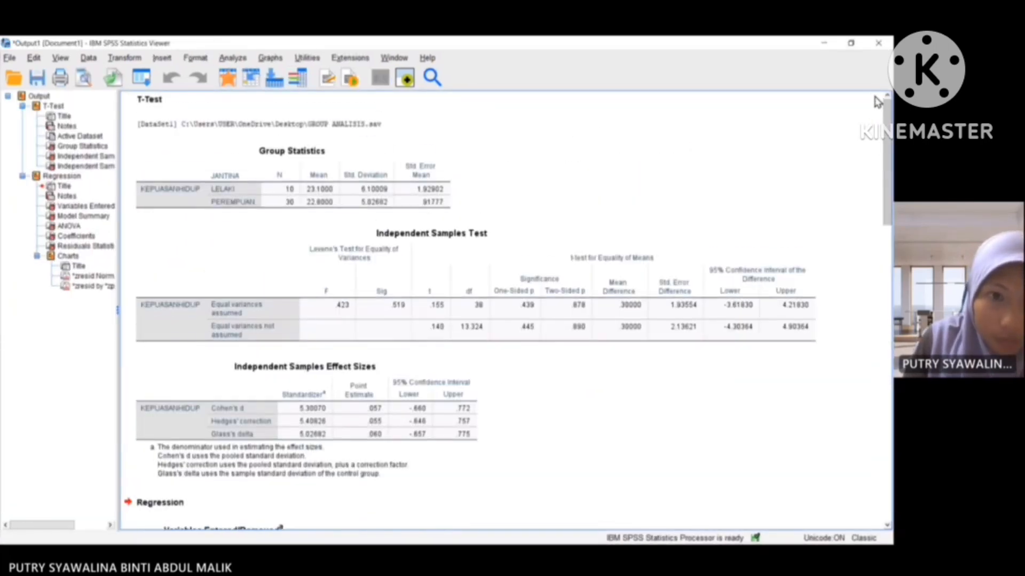
drag(886, 125, 889, 244)
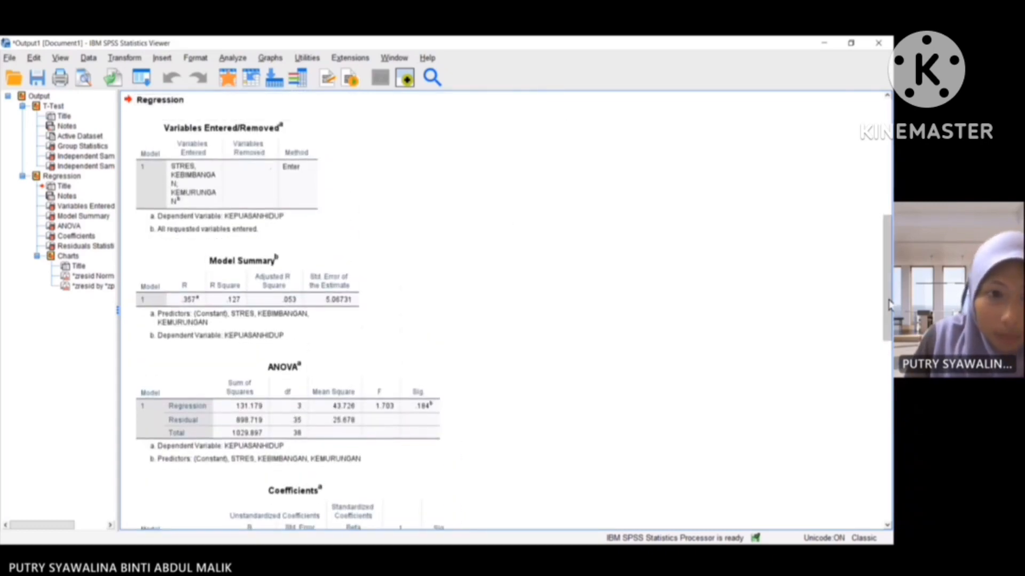
drag(890, 304, 888, 318)
click(184, 225)
click(369, 383)
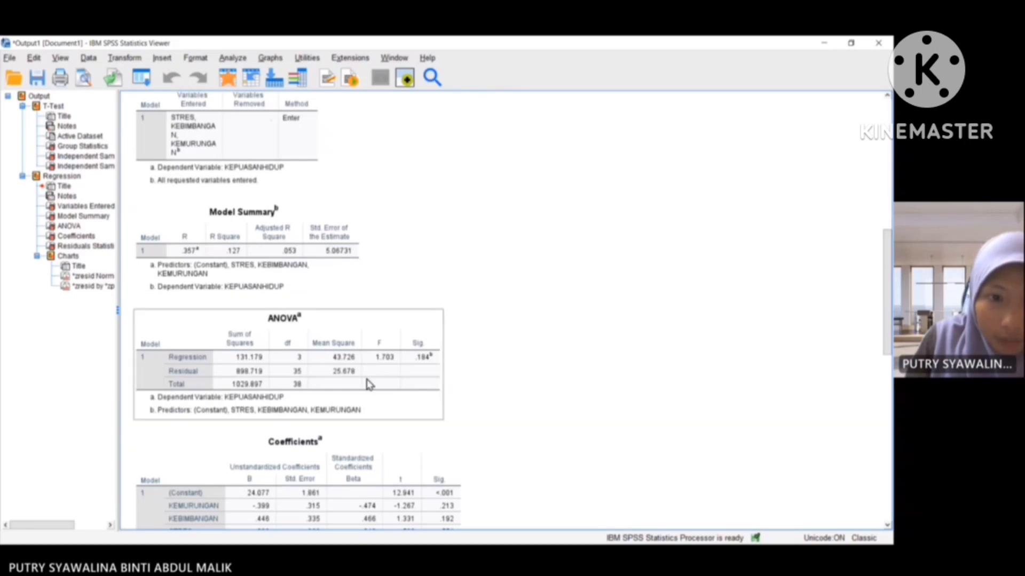
drag(887, 299, 887, 358)
click(441, 268)
click(272, 383)
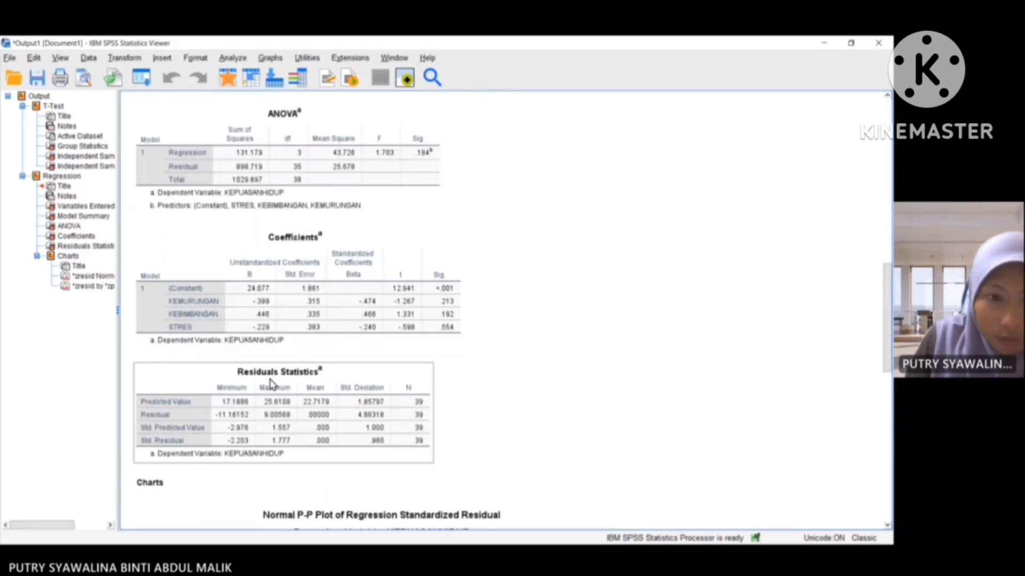
click(772, 320)
- Examine the regression's Normal P-P Plot and residual scatterplot, and return to the Model Summary and ANOVA tables
drag(886, 314, 876, 403)
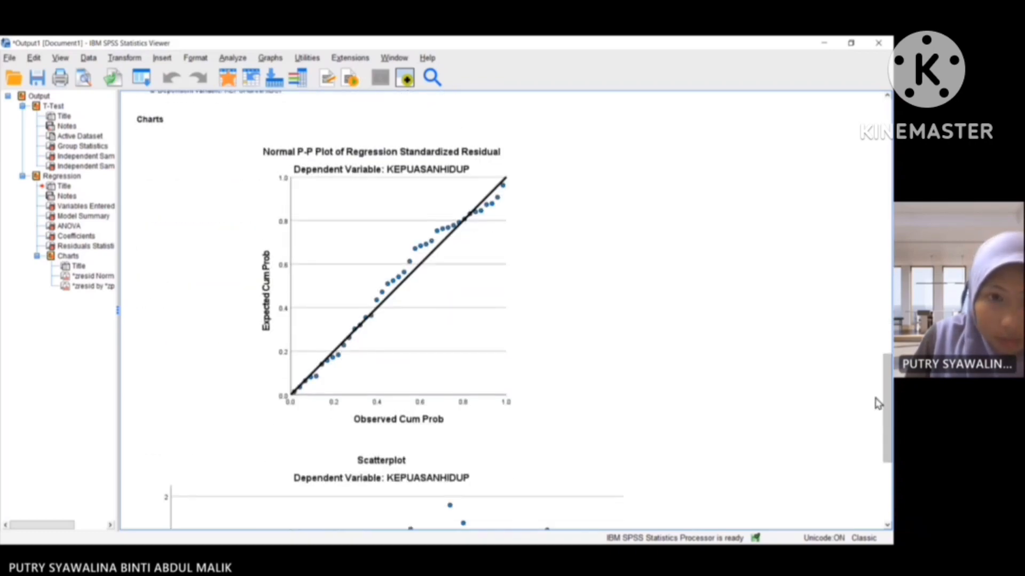
click(402, 244)
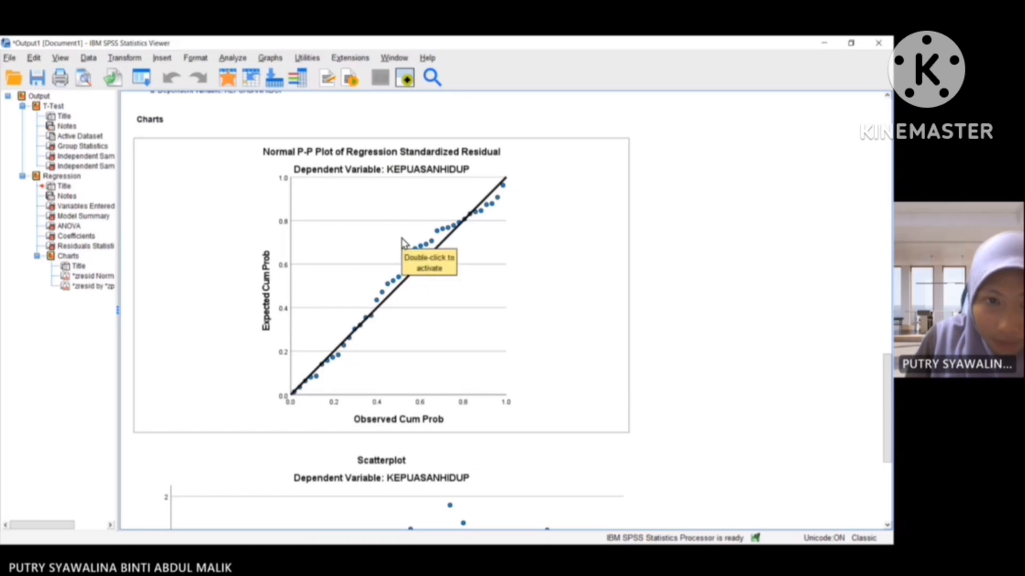
drag(888, 358, 890, 448)
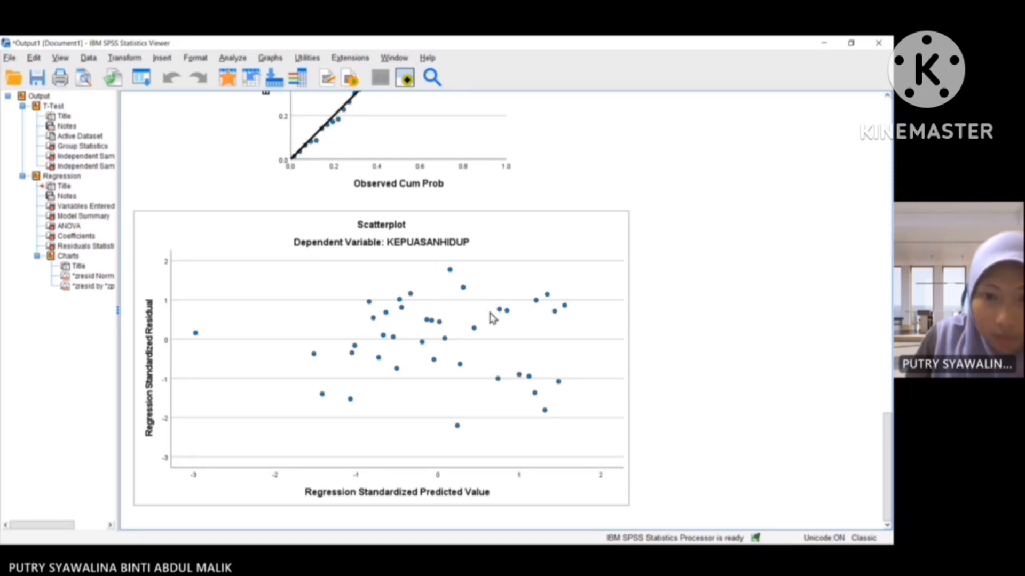
drag(887, 470, 882, 271)
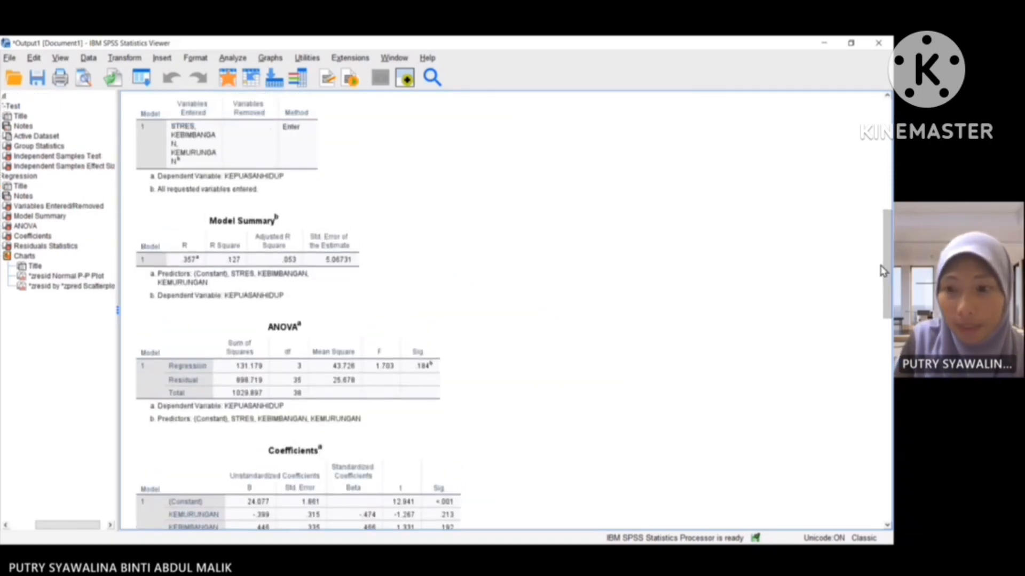